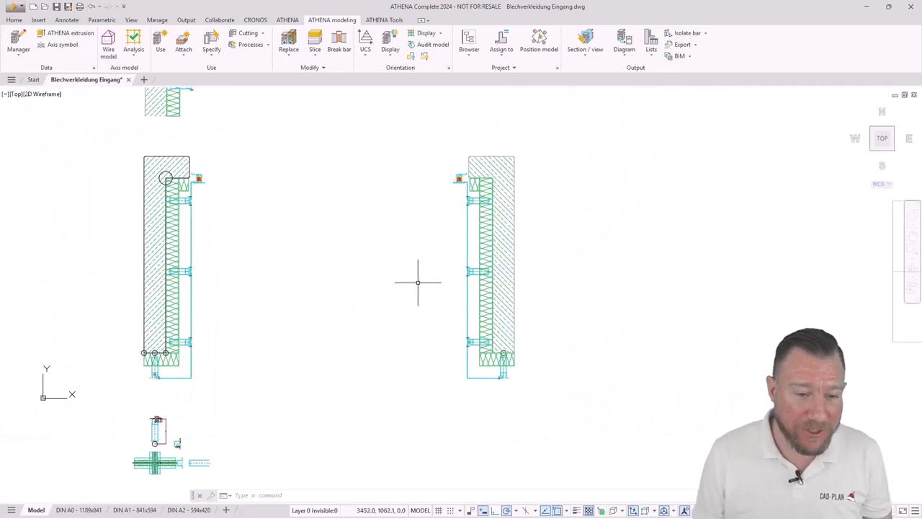
# Run the axis model analysis on the entrance wireframe in the south-east isometric view, excluding the neighbouring wall section from the selection.
pyautogui.moveTo(418, 283); pyautogui.dragTo(305, 269, button='middle')
pyautogui.moveTo(805, 294); pyautogui.dragTo(696, 296, button='middle')
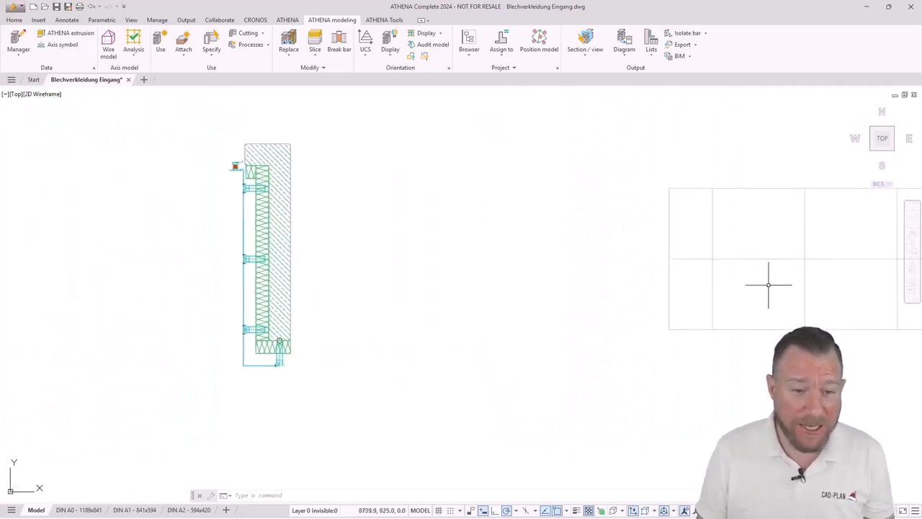
pyautogui.click(893, 152)
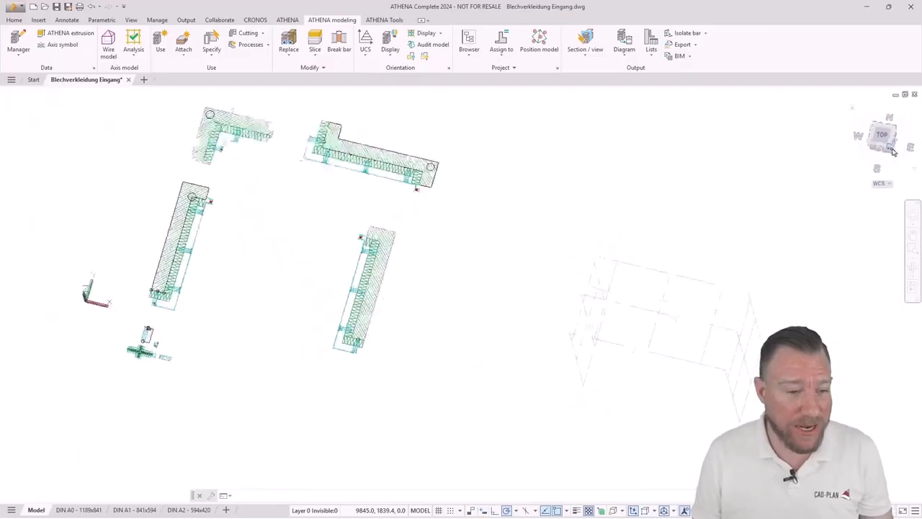
pyautogui.scroll(4, 616, 394)
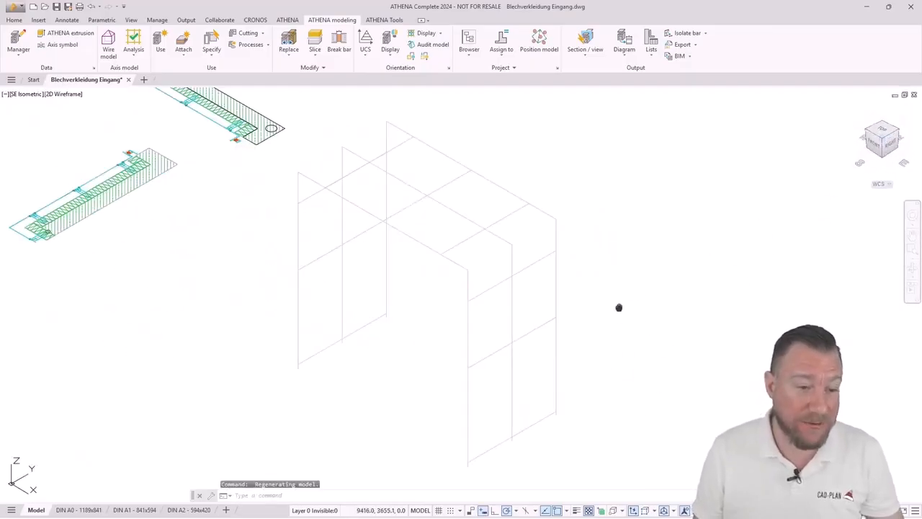
pyautogui.moveTo(619, 308); pyautogui.dragTo(637, 313, button='middle')
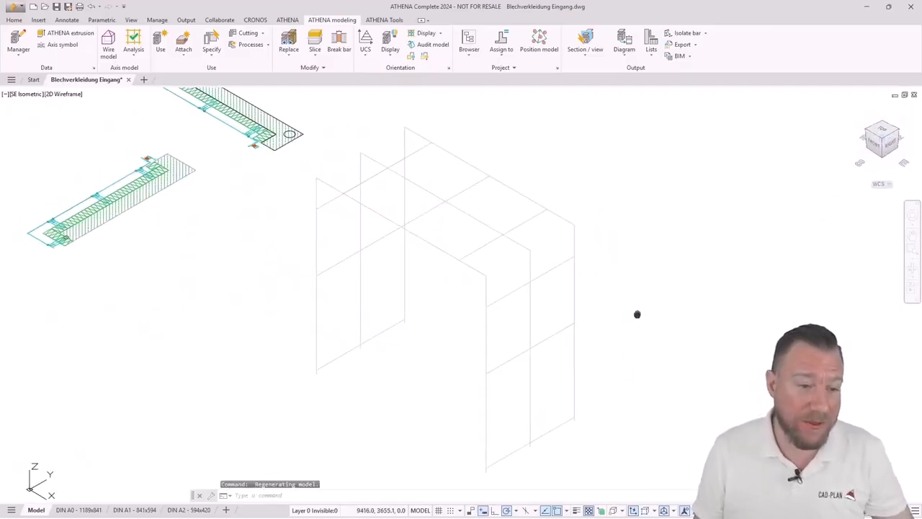
pyautogui.click(134, 52)
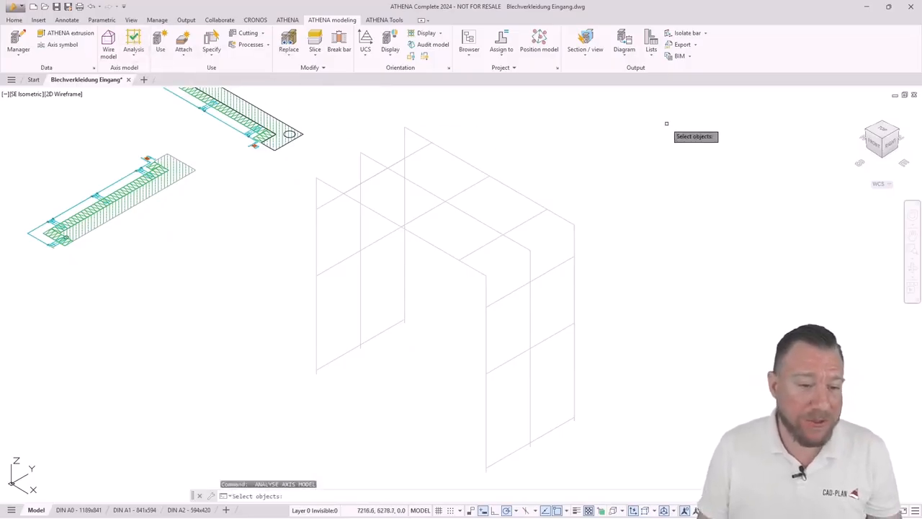
pyautogui.click(710, 117)
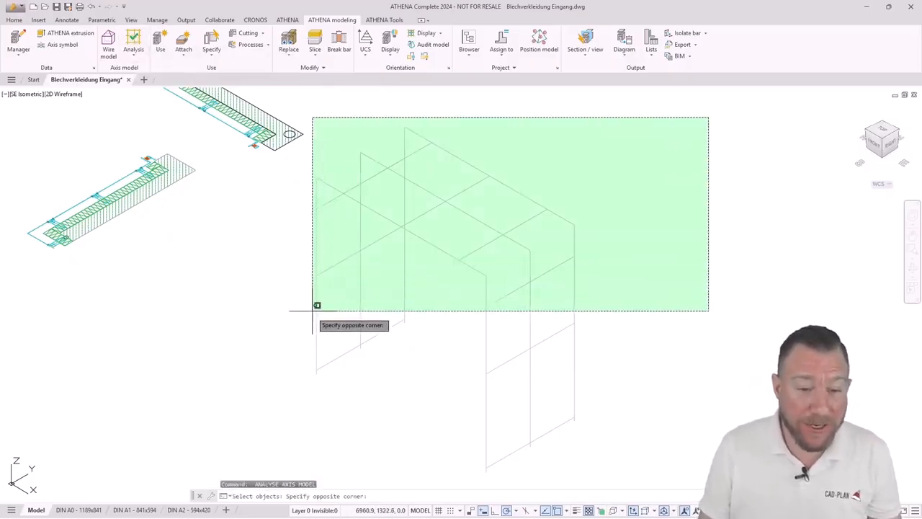
pyautogui.click(303, 468)
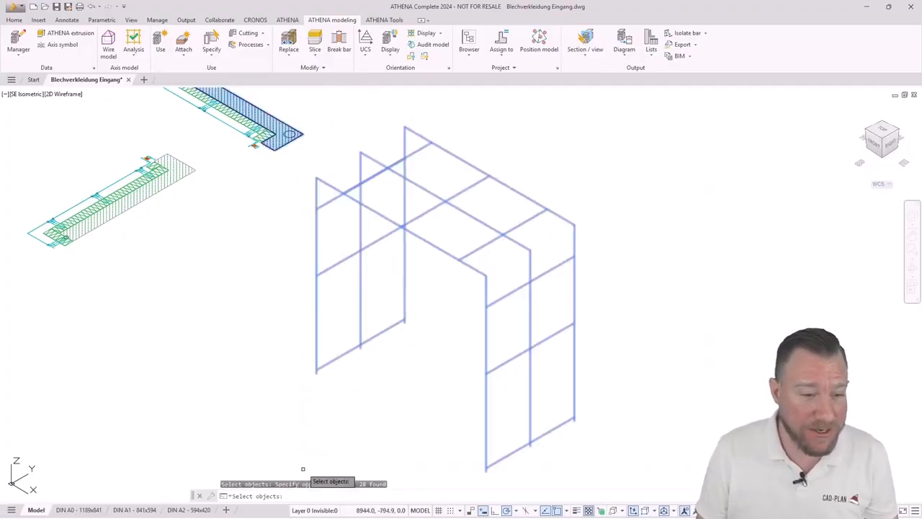
pyautogui.click(311, 120)
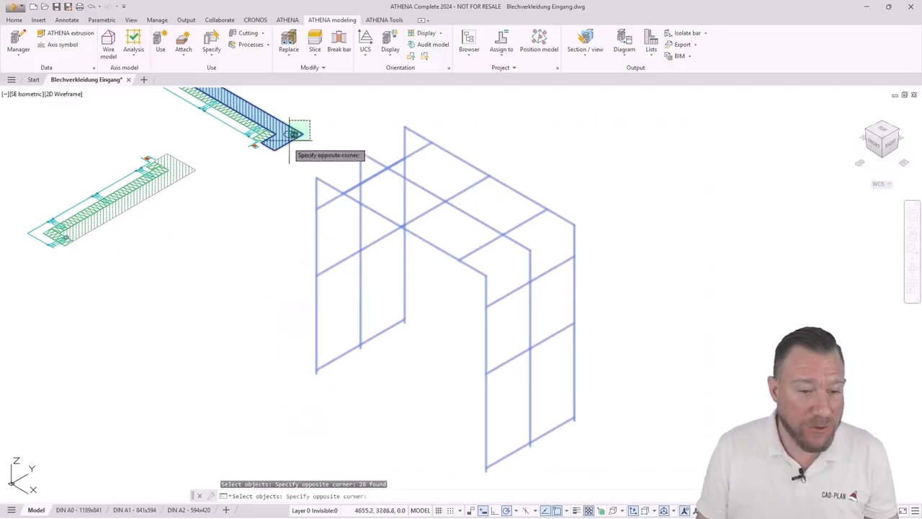
pyautogui.keyDown('shift'); pyautogui.click(291, 134); pyautogui.keyUp('shift')
pyautogui.press('Return')
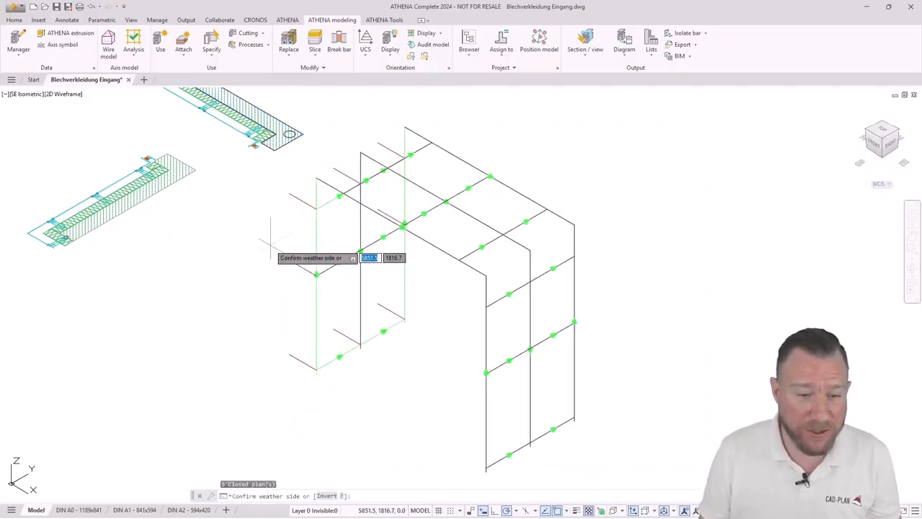
# Invert the weather side of the left wall and the roof plane, and accept the proposed side for the right wall.
pyautogui.click(328, 496)
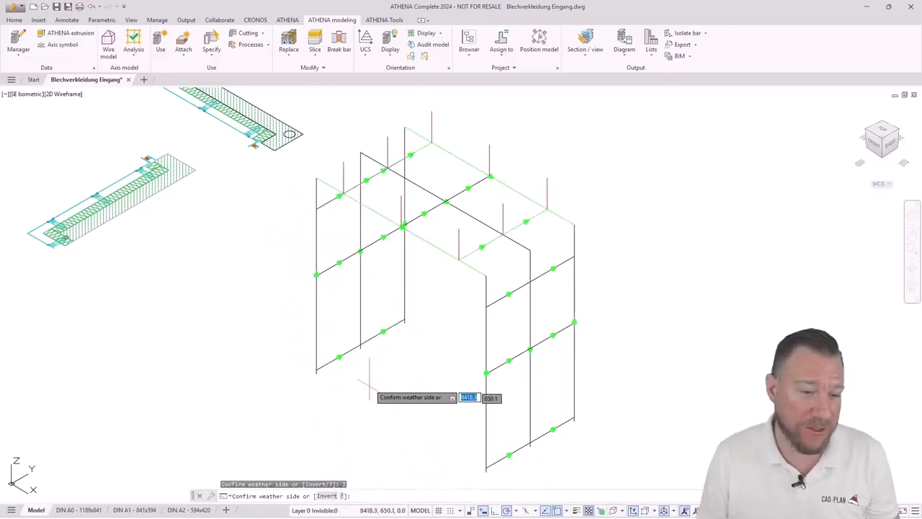
pyautogui.click(327, 497)
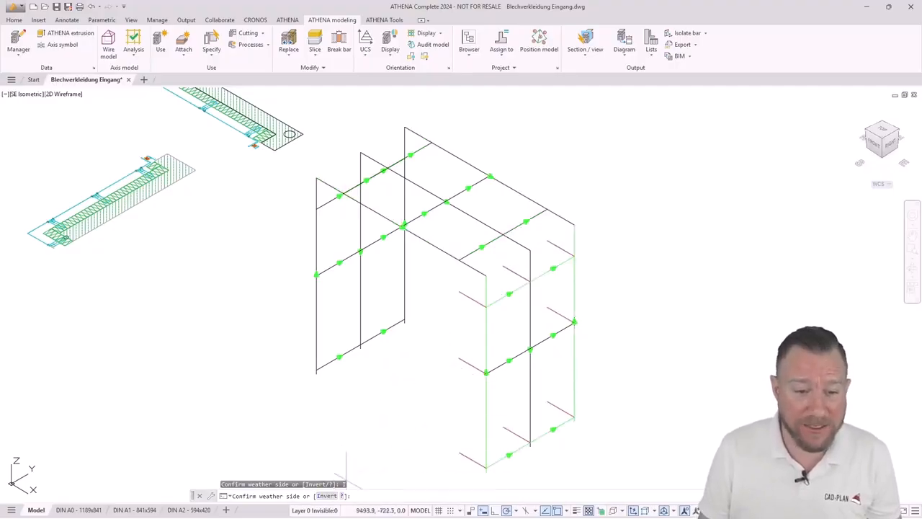
pyautogui.press('Return')
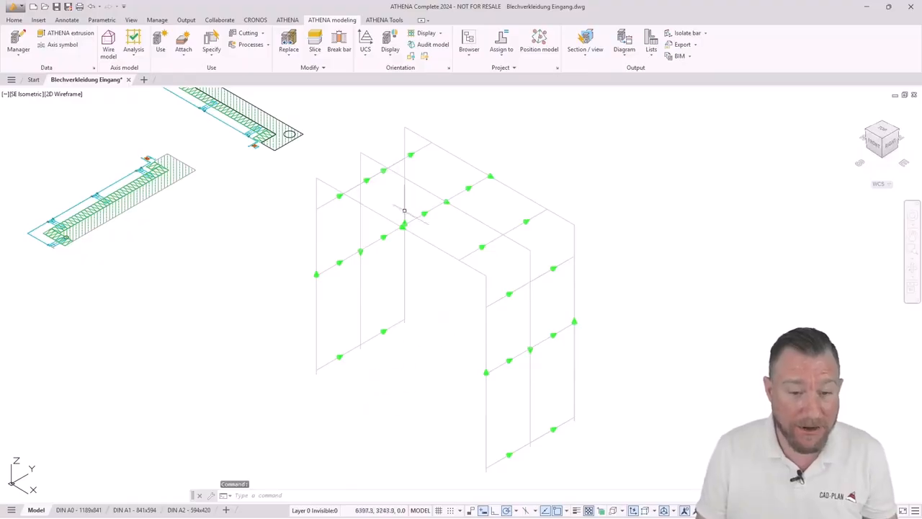
# Choose bar assembly BGR003 from the Kantungen folder for application, checking its cross-section preview and setting the method to Attach.
pyautogui.keyDown('shift'); pyautogui.moveTo(391, 303); pyautogui.dragTo(411, 319, button='middle'); pyautogui.keyUp('shift')
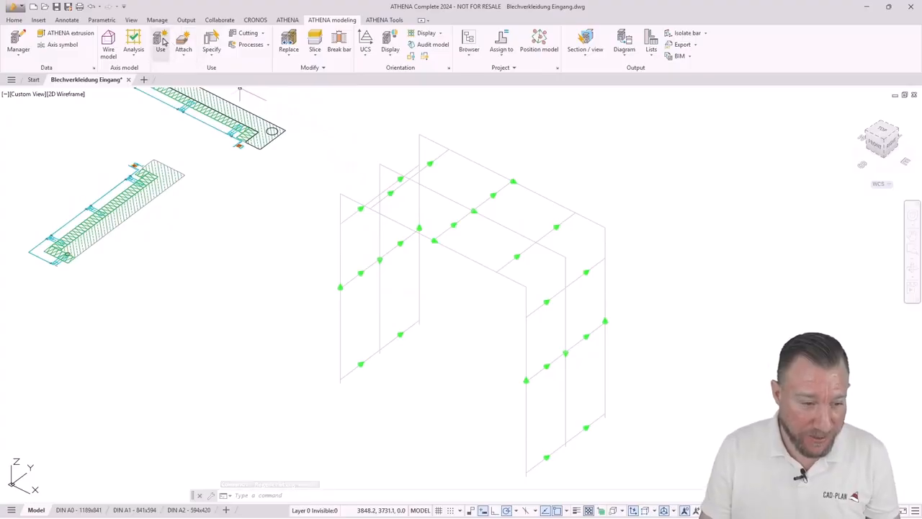
pyautogui.click(161, 43)
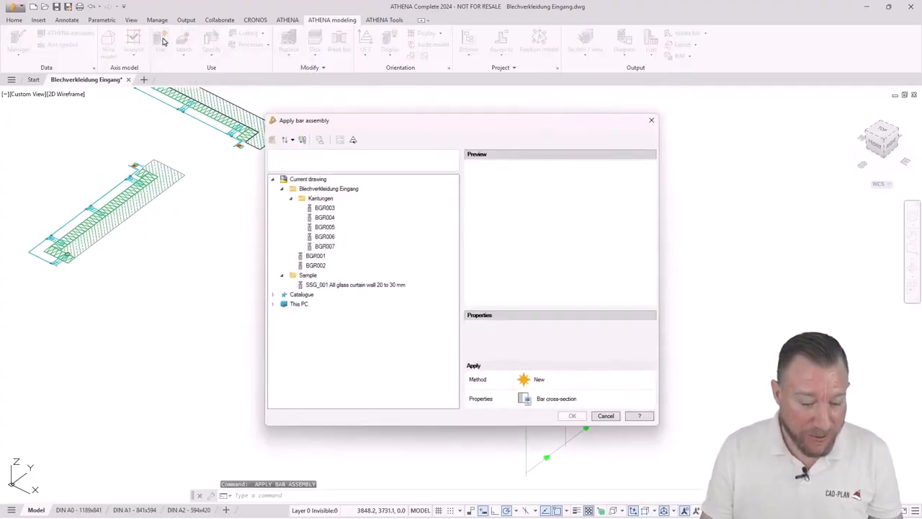
pyautogui.click(322, 207)
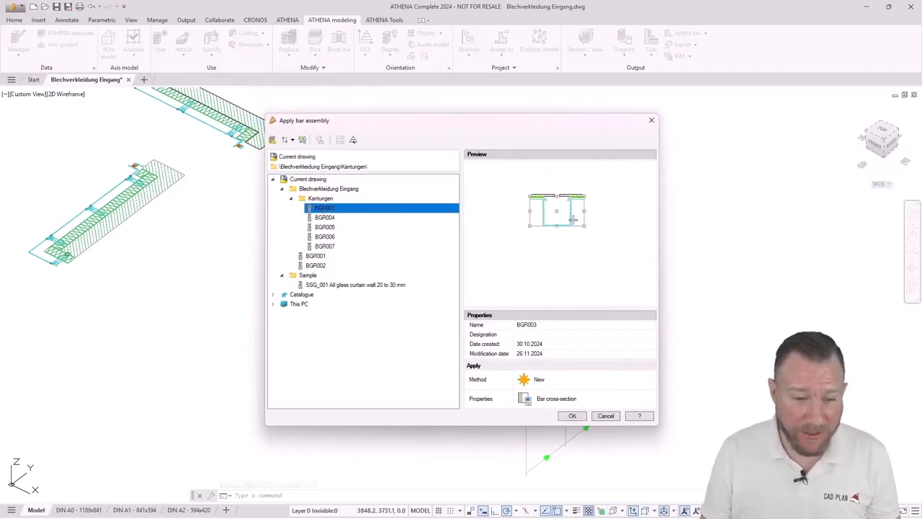
pyautogui.scroll(3, 560, 213)
pyautogui.moveTo(562, 214); pyautogui.dragTo(562, 236, button='middle')
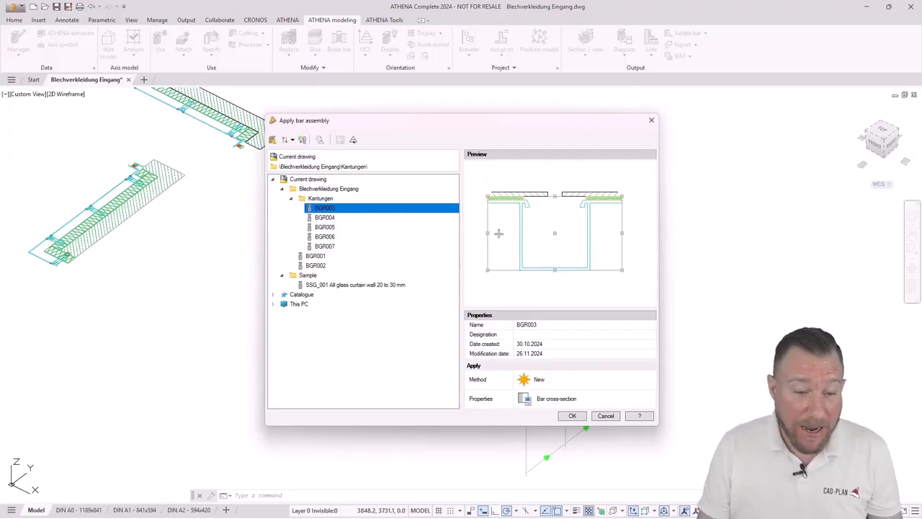
pyautogui.moveTo(502, 267); pyautogui.dragTo(498, 250, button='middle')
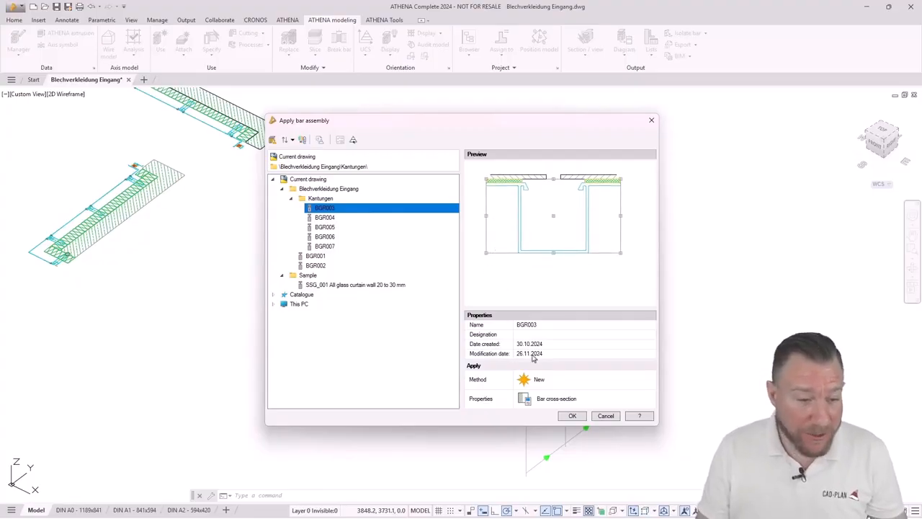
pyautogui.click(543, 380)
pyautogui.click(541, 414)
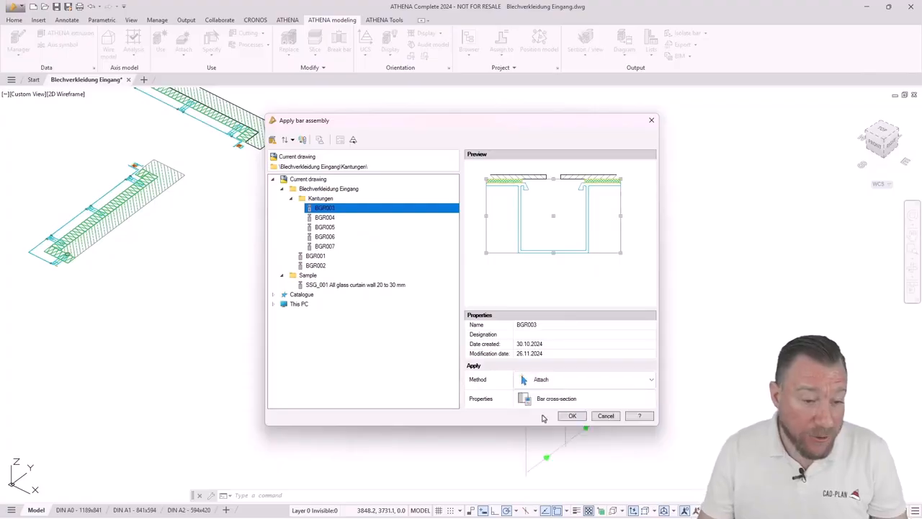
pyautogui.click(572, 417)
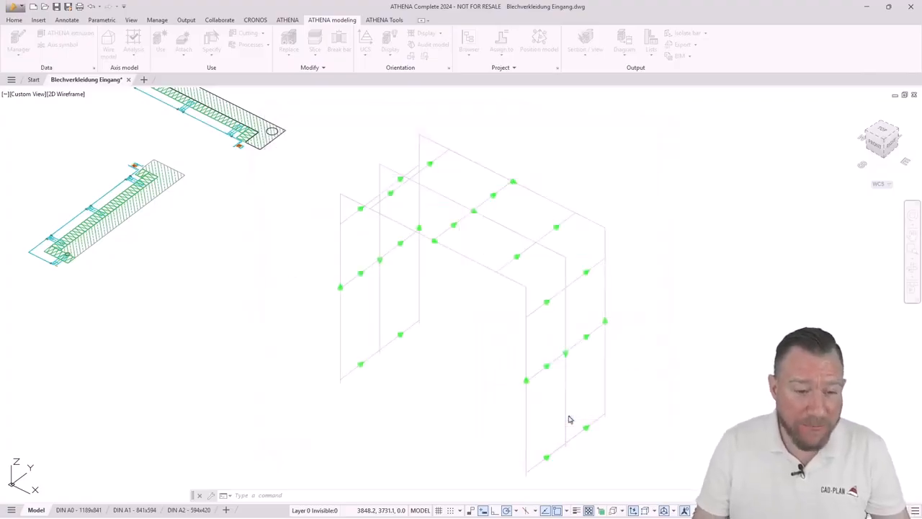
# Apply the chosen bar assembly to all axes of the entrance wireframe.
pyautogui.click(725, 105)
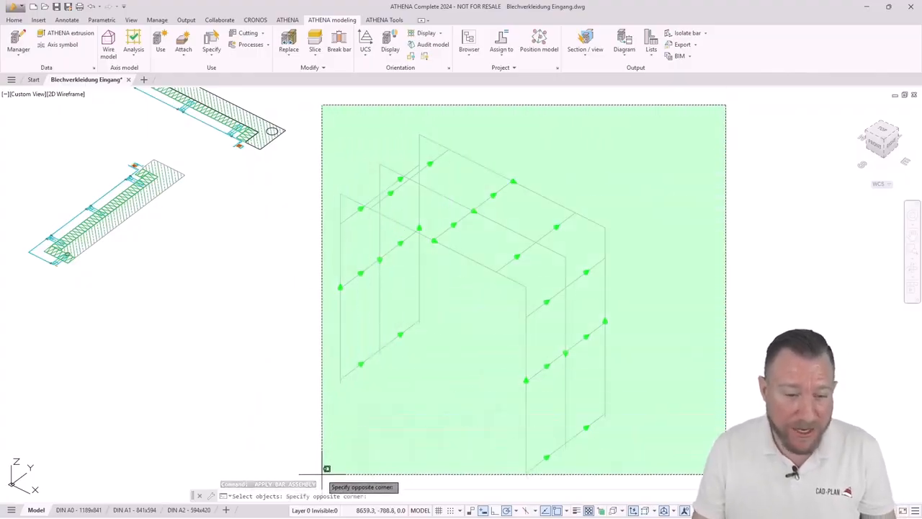
pyautogui.click(320, 469)
pyautogui.press('Return')
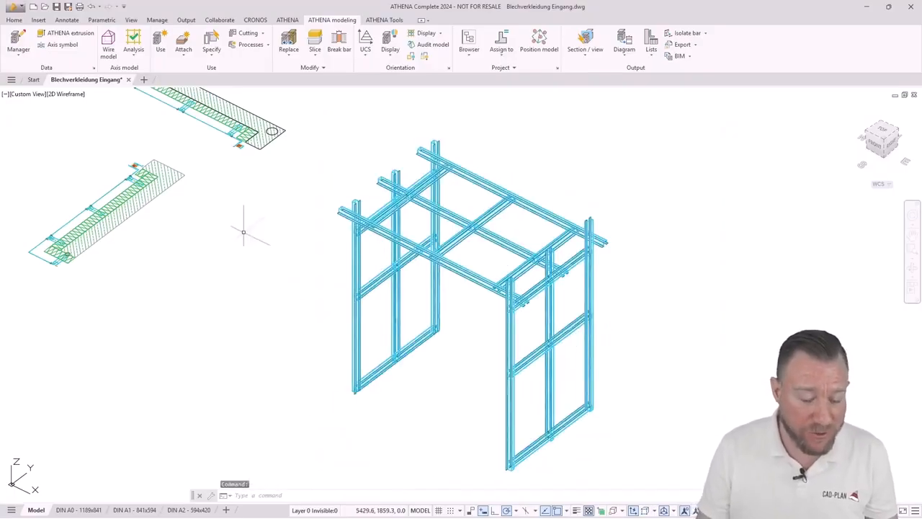
# Switch the model to a shaded visual style with visible edges and inspect the upper front corner where post and roof bar cross.
pyautogui.scroll(3, 301, 222)
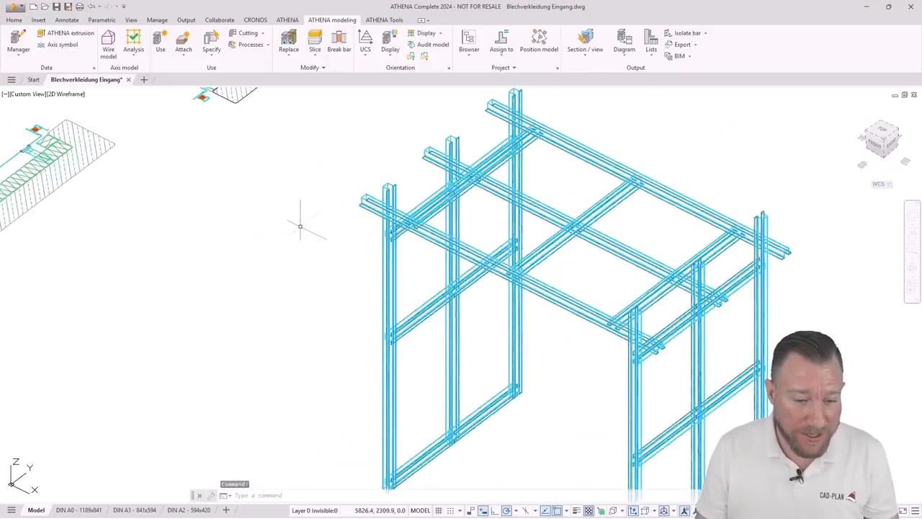
pyautogui.click(69, 94)
pyautogui.click(137, 128)
pyautogui.scroll(5, 387, 196)
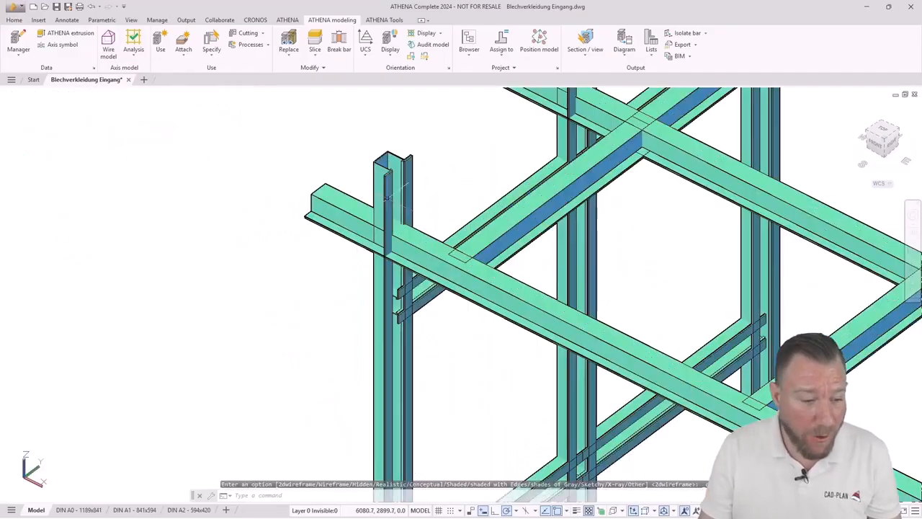
pyautogui.keyDown('shift'); pyautogui.moveTo(349, 245); pyautogui.dragTo(313, 234, button='middle'); pyautogui.keyUp('shift')
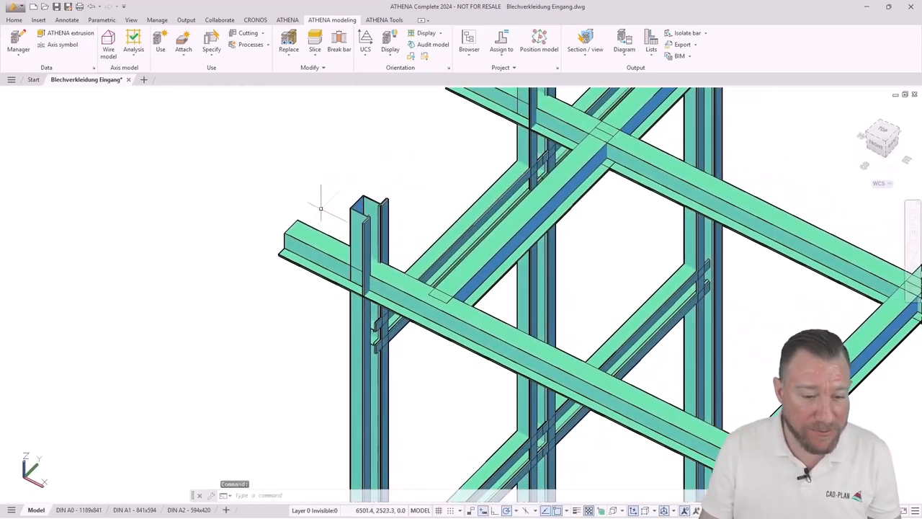
# Define a mutual Mitered bar joint for Basic profile and Gasket between the front left post and the front roof bar.
pyautogui.click(181, 52)
pyautogui.click(181, 54)
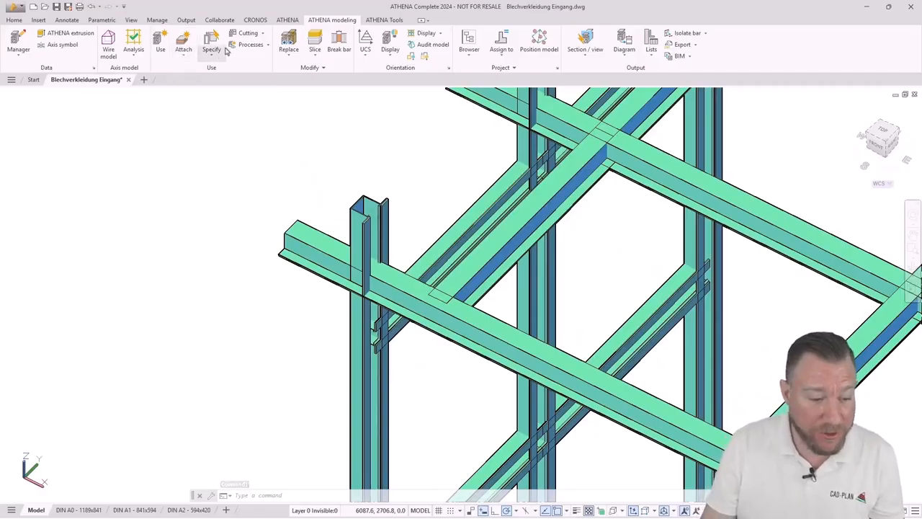
pyautogui.click(217, 58)
pyautogui.click(229, 73)
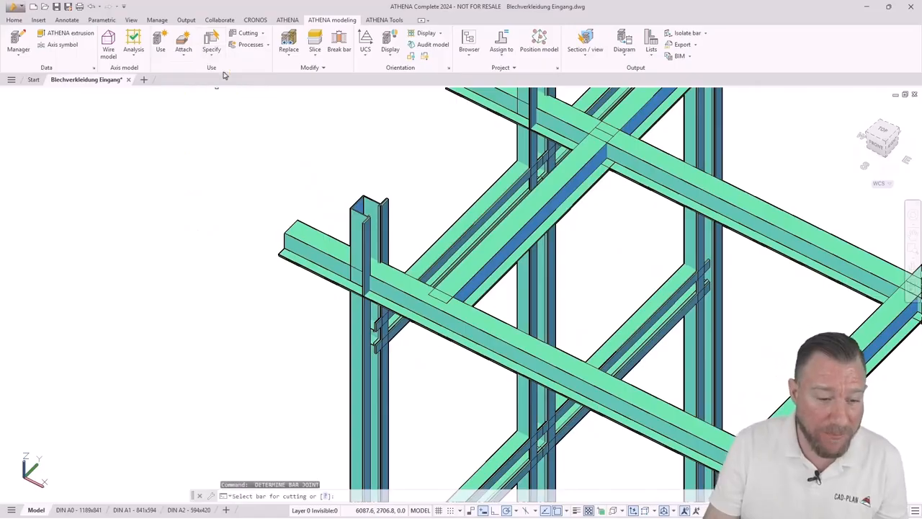
pyautogui.click(357, 236)
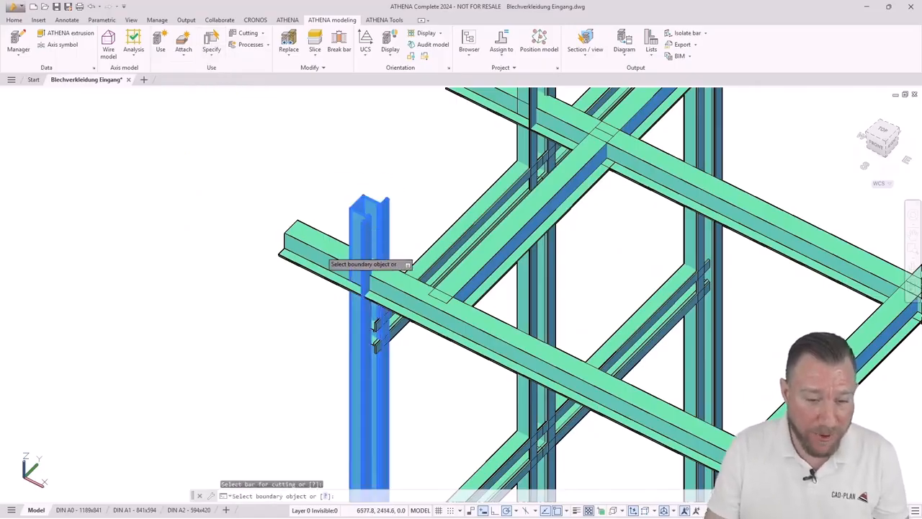
pyautogui.click(325, 255)
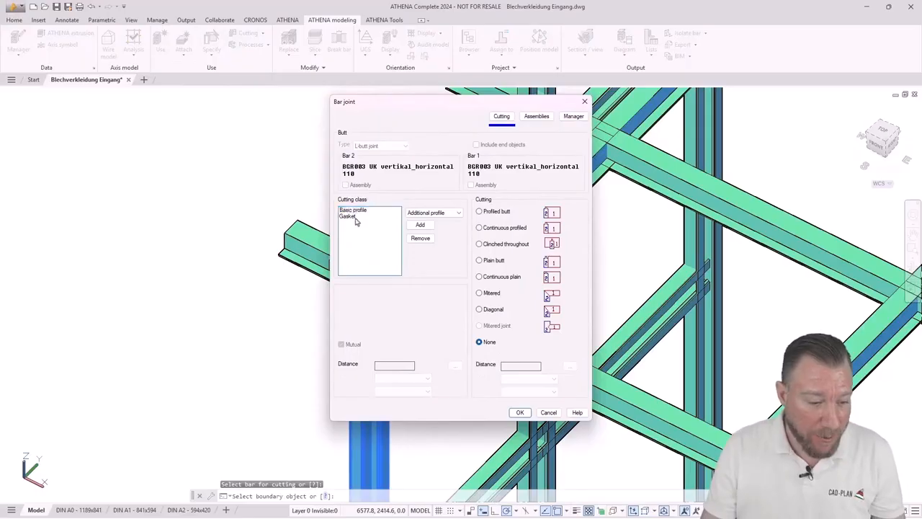
pyautogui.keyDown('shift'); pyautogui.click(356, 217); pyautogui.keyUp('shift')
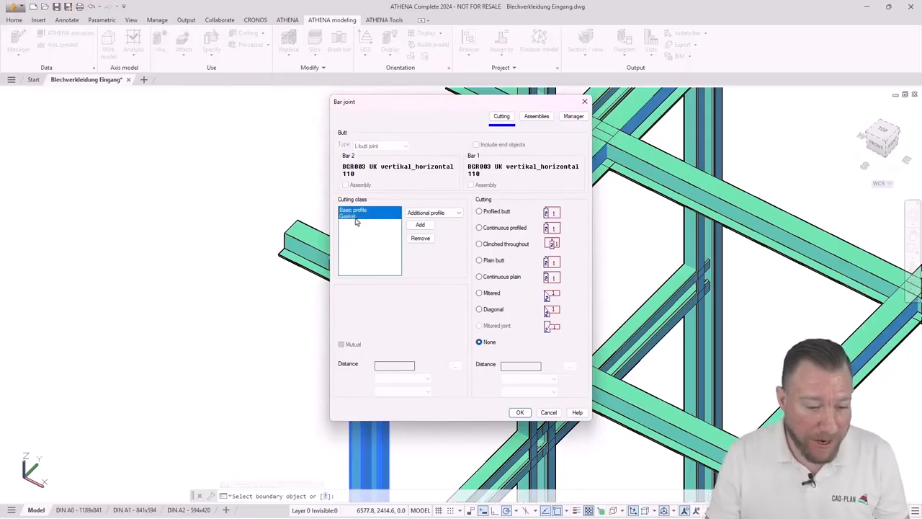
pyautogui.click(479, 293)
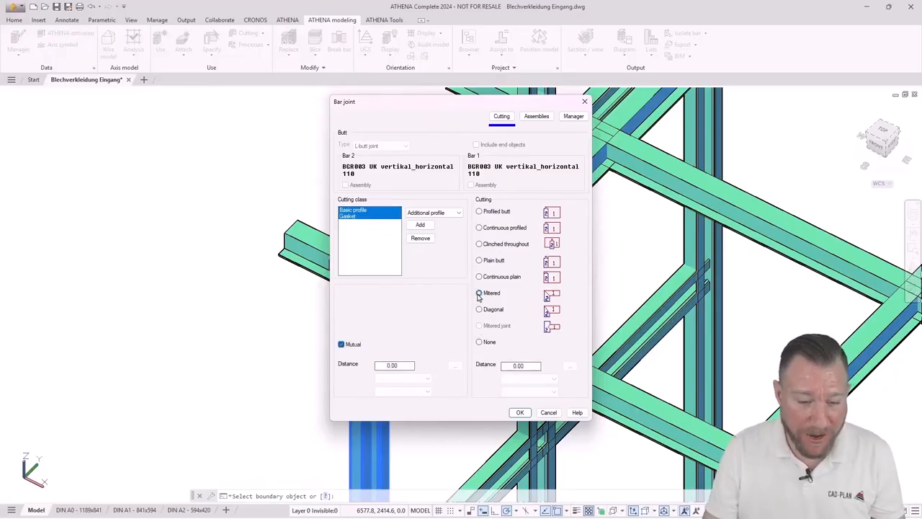
pyautogui.click(520, 413)
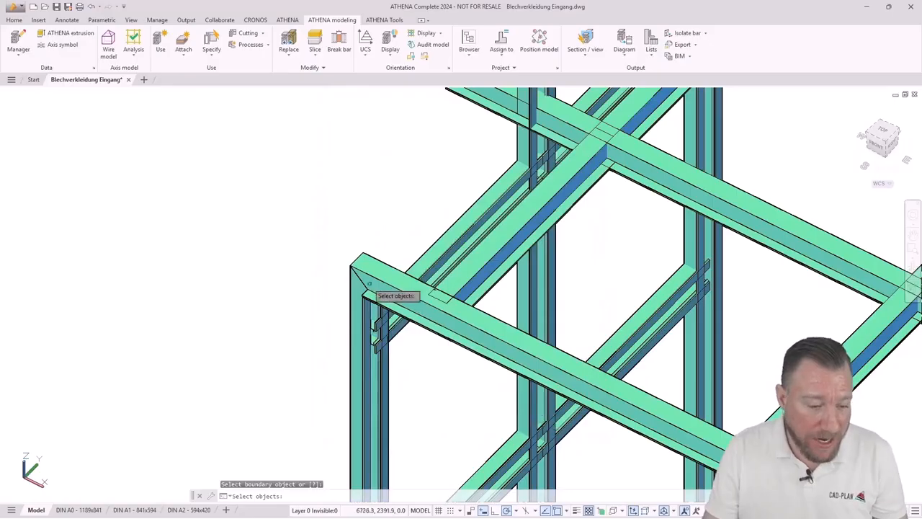
# Apply the same mitered joint to the matching corners by selecting all bars of the frame.
pyautogui.scroll(5, 356, 278)
pyautogui.scroll(-8, 356, 278)
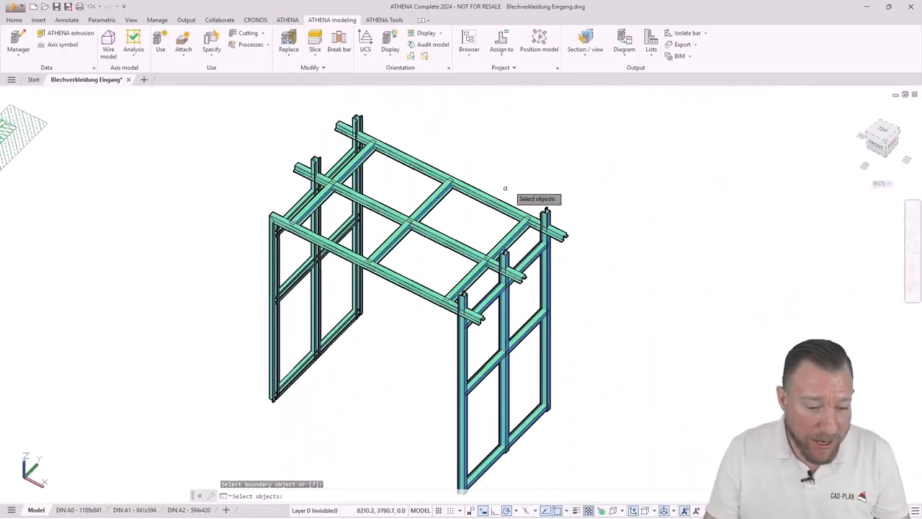
pyautogui.click(634, 133)
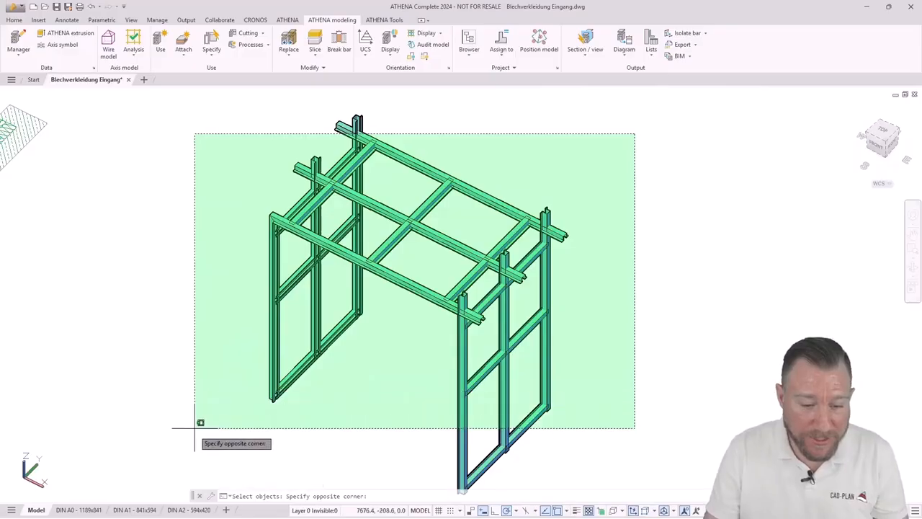
pyautogui.click(193, 451)
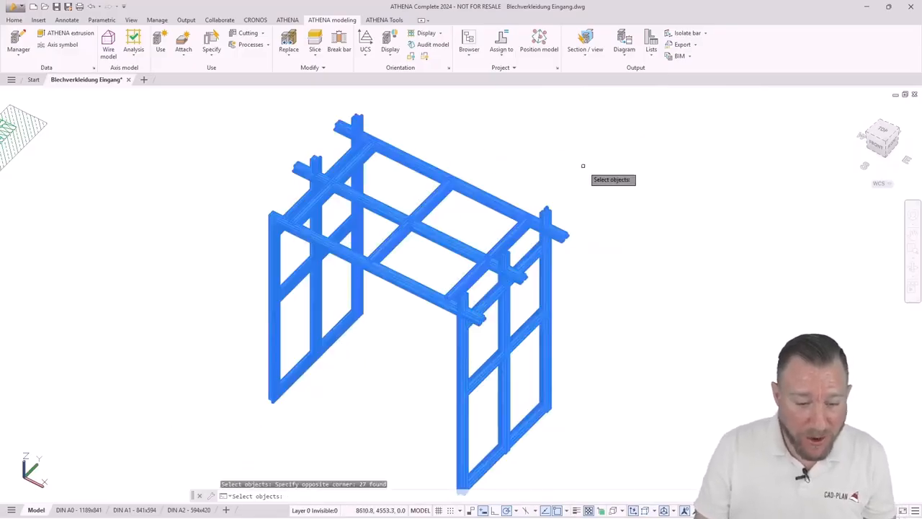
pyautogui.press('Return')
pyautogui.scroll(3, 553, 203)
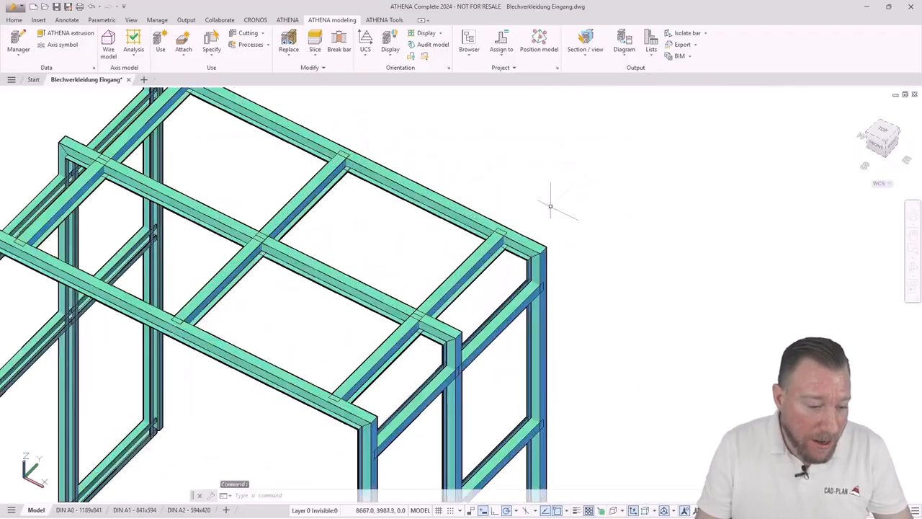
# Define a Profiled butt bar joint for Basic profile and Gasket where the right rear roof cross bar meets the rear roof bar.
pyautogui.scroll(2, 549, 249)
pyautogui.scroll(2, 468, 220)
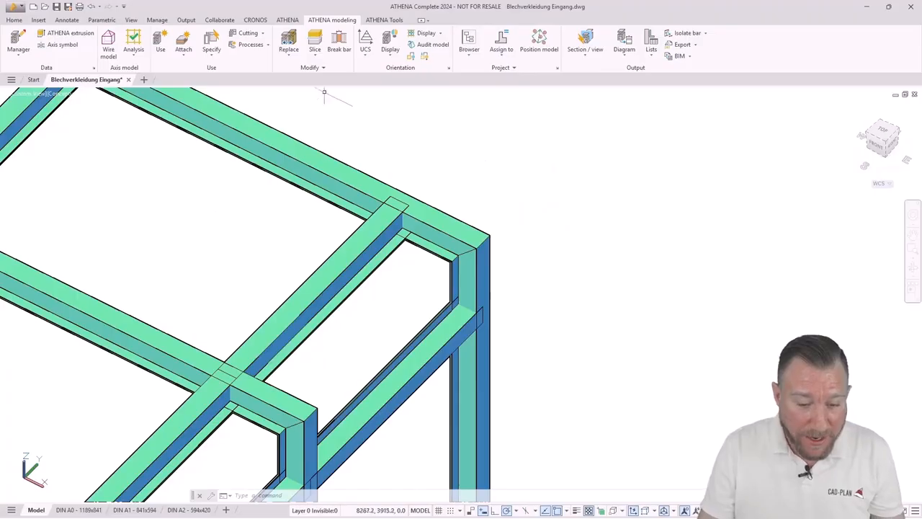
pyautogui.click(239, 34)
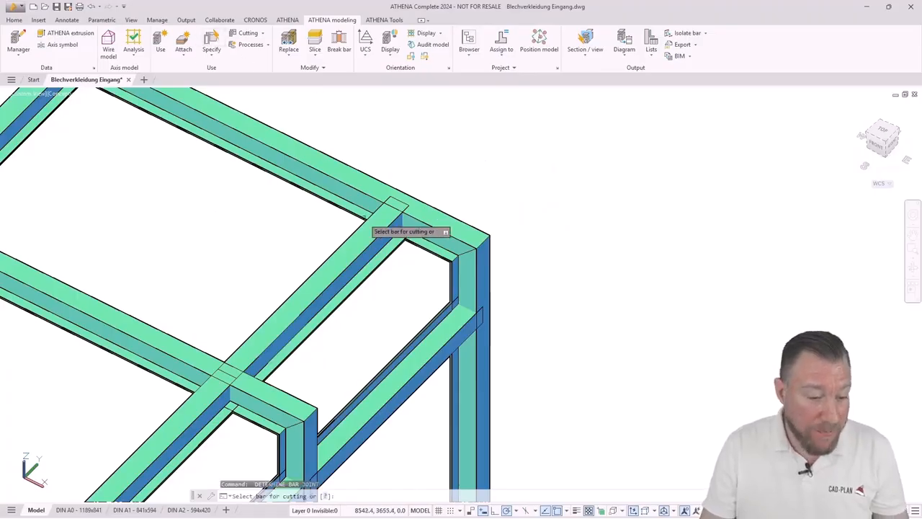
pyautogui.click(375, 234)
pyautogui.click(418, 214)
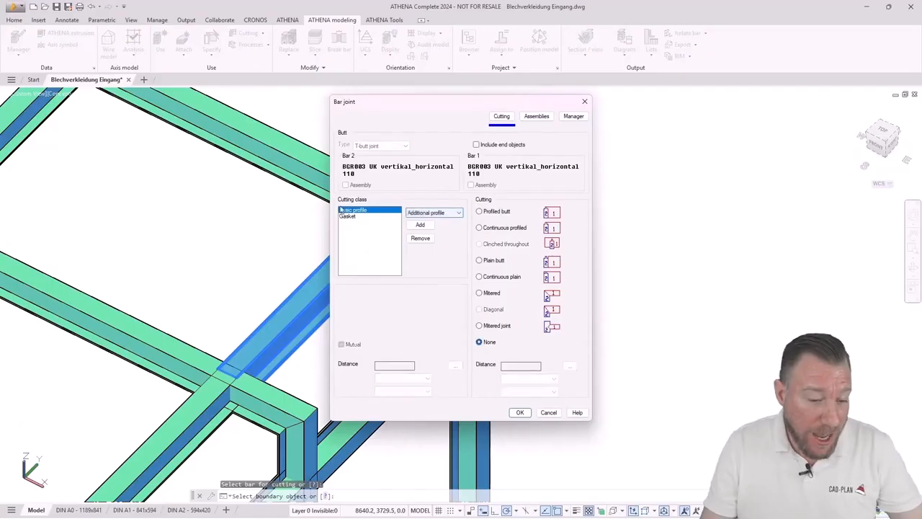
pyautogui.keyDown('ctrl'); pyautogui.click(348, 216); pyautogui.keyUp('ctrl')
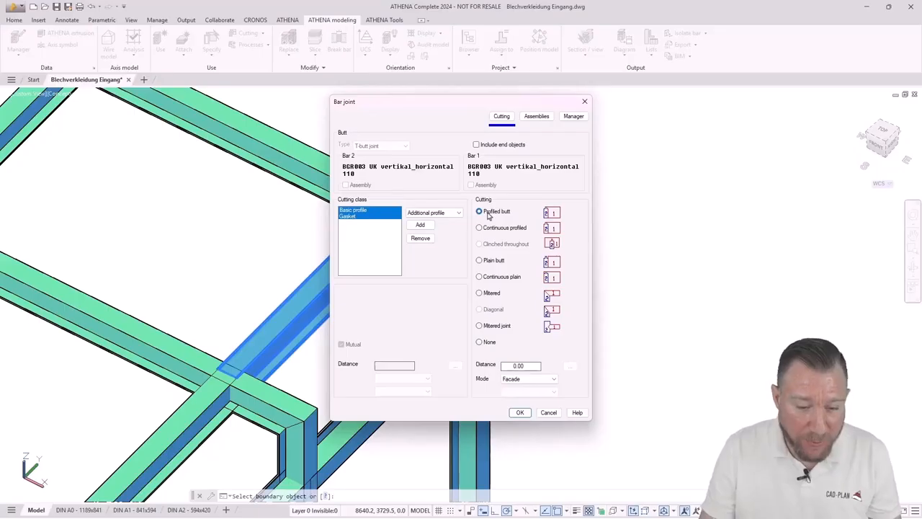
pyautogui.click(520, 412)
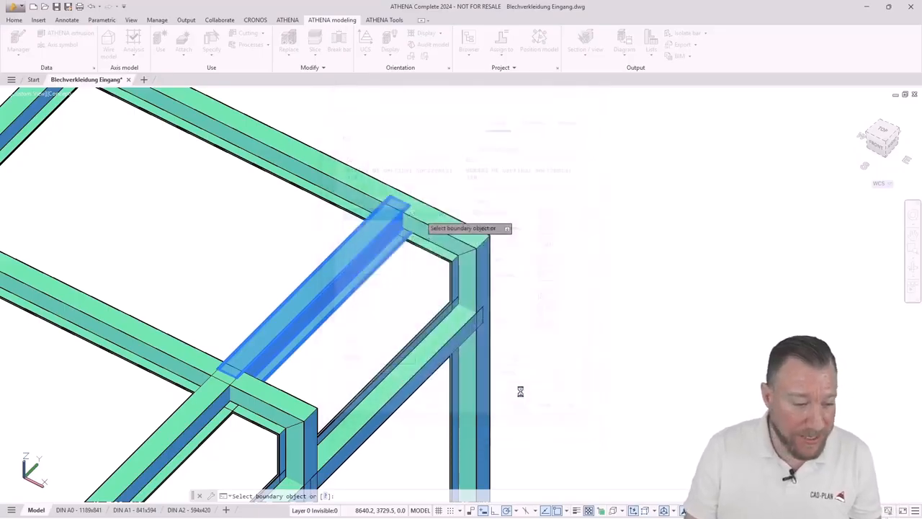
# Apply the same profiled butt joint to the matching T-joints by selecting all bars of the frame.
pyautogui.scroll(-5, 592, 182)
pyautogui.scroll(-3, 592, 182)
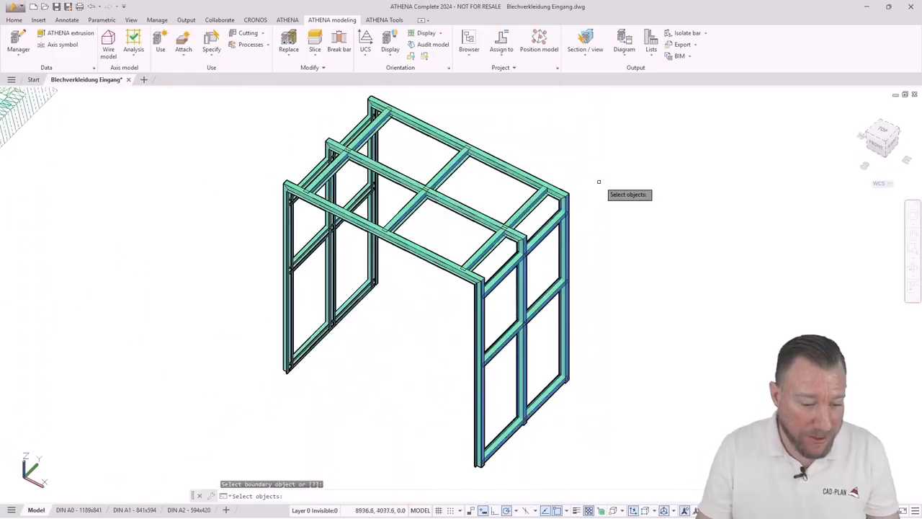
pyautogui.click(718, 126)
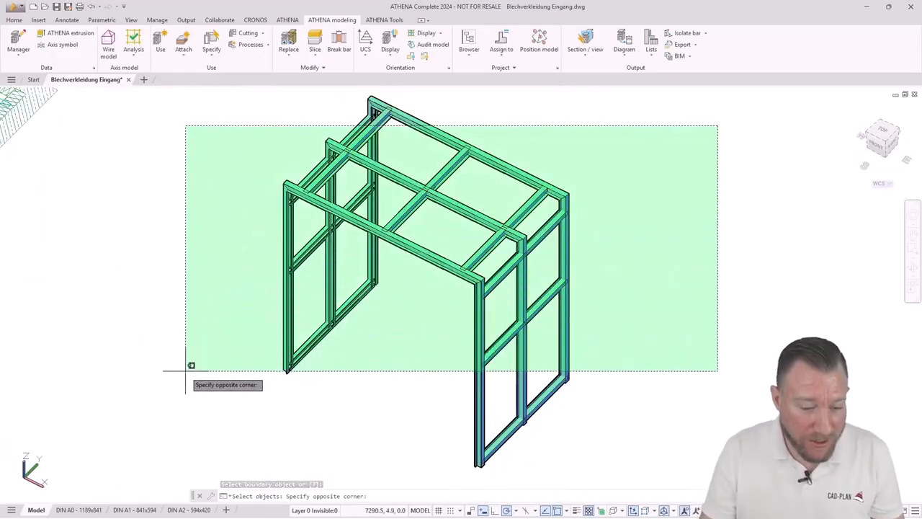
pyautogui.click(191, 372)
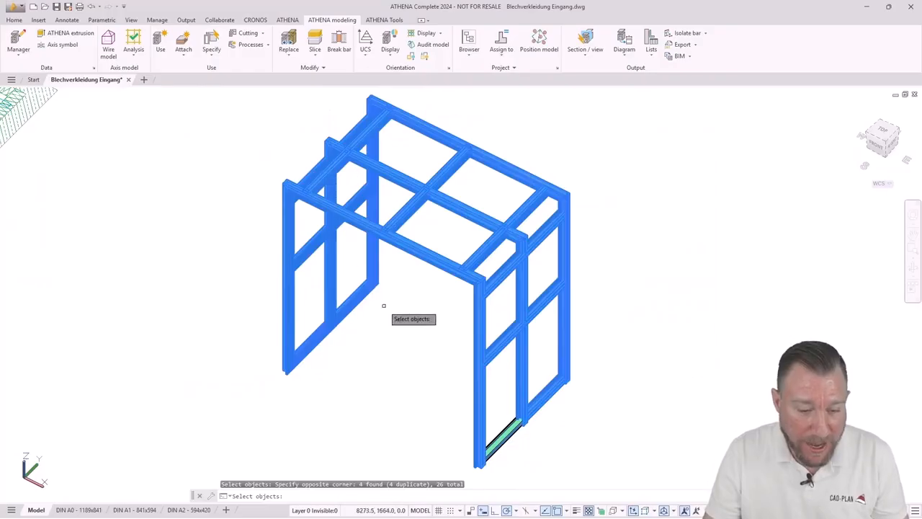
pyautogui.click(597, 399)
pyautogui.click(445, 461)
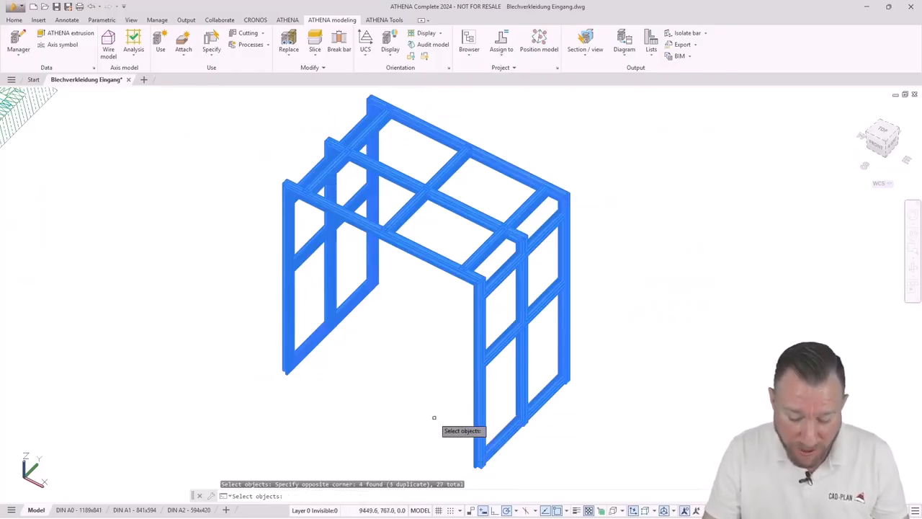
pyautogui.press('Return')
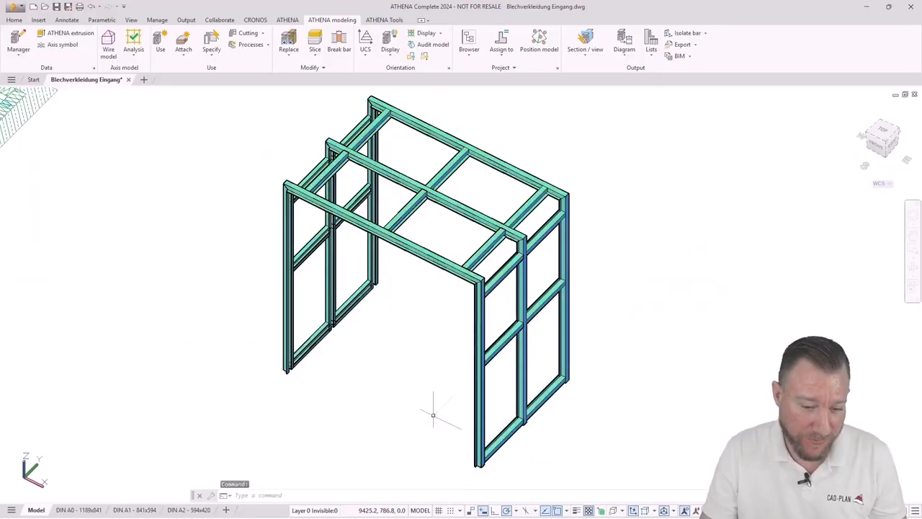
# Start an arrangement on the middle post of the left side wall and add the BGR100 assembly from the Kantungen folder.
pyautogui.scroll(5, 383, 221)
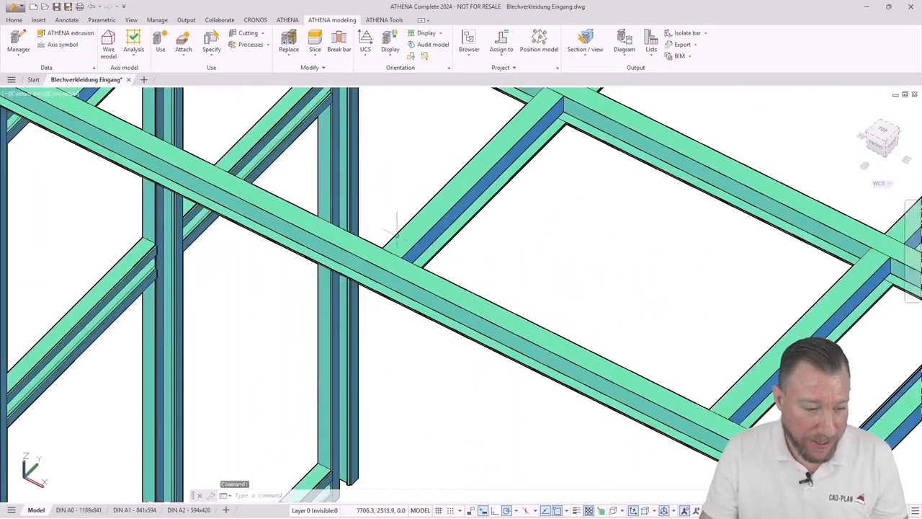
pyautogui.scroll(1, 395, 232)
pyautogui.scroll(-6, 396, 237)
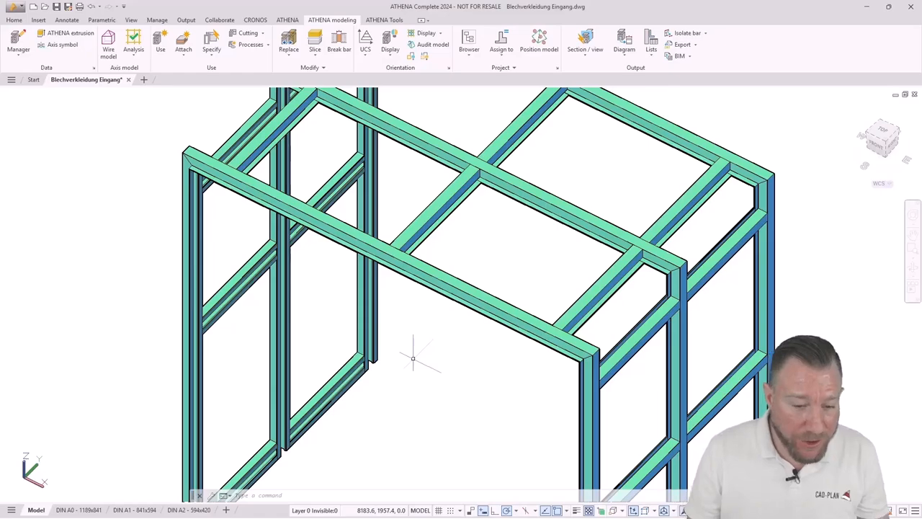
pyautogui.keyDown('shift'); pyautogui.moveTo(413, 358); pyautogui.dragTo(339, 297, button='middle'); pyautogui.keyUp('shift')
pyautogui.scroll(5, 323, 311)
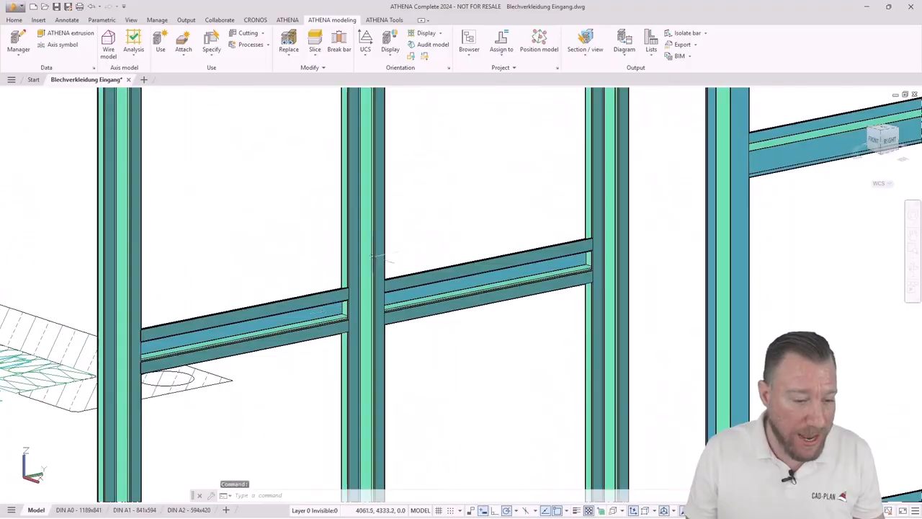
pyautogui.scroll(1, 346, 317)
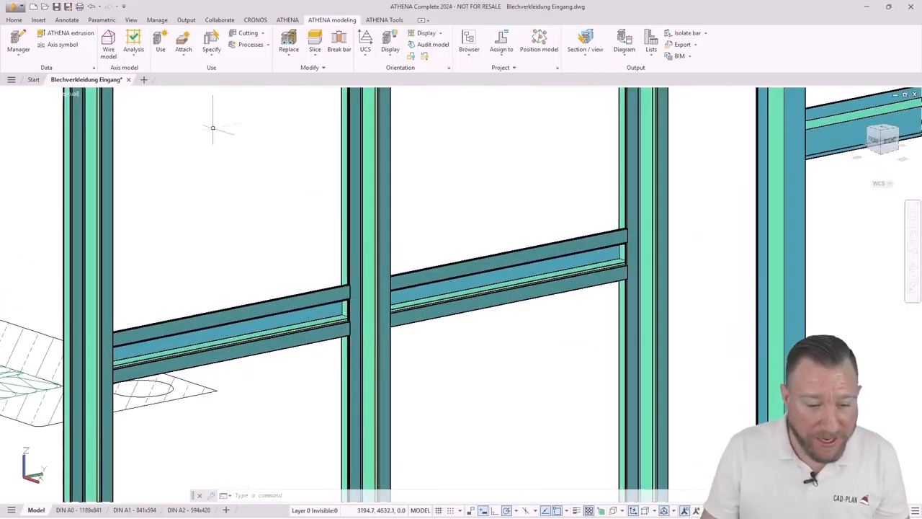
pyautogui.click(182, 43)
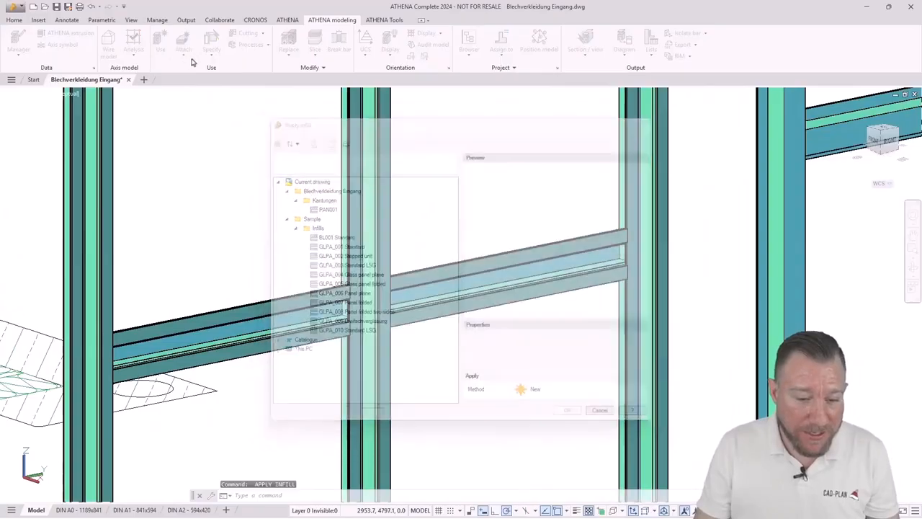
pyautogui.click(189, 58)
pyautogui.click(199, 109)
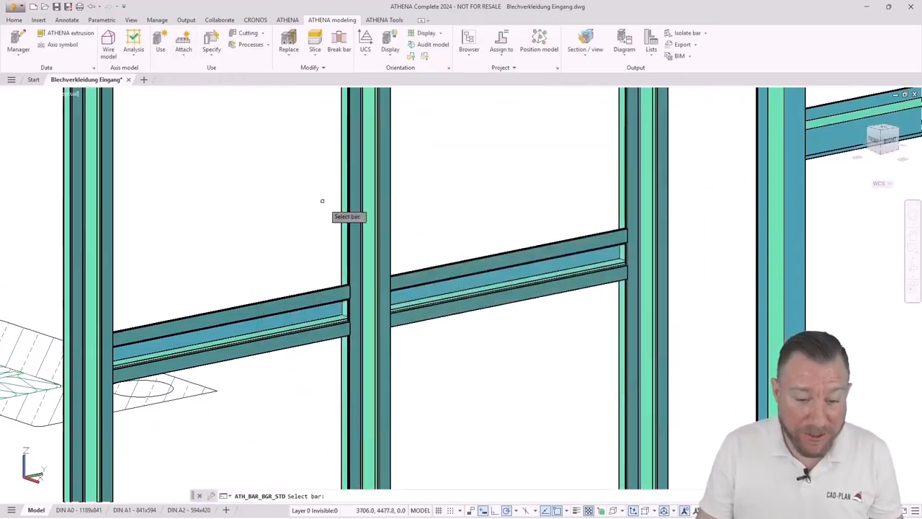
pyautogui.click(361, 286)
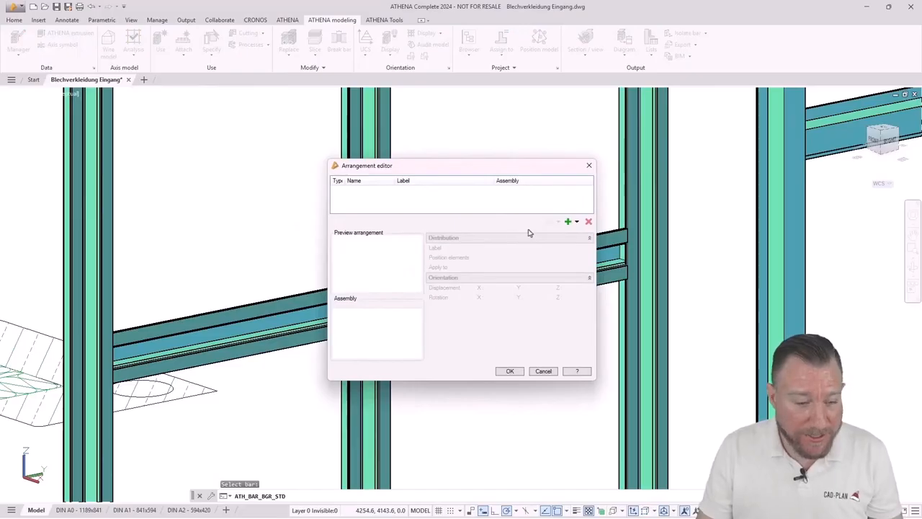
pyautogui.click(569, 250)
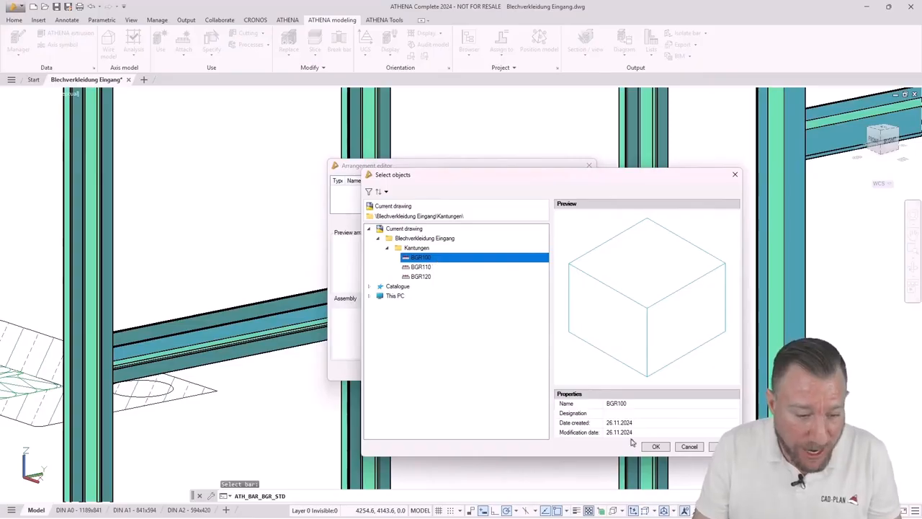
pyautogui.click(655, 446)
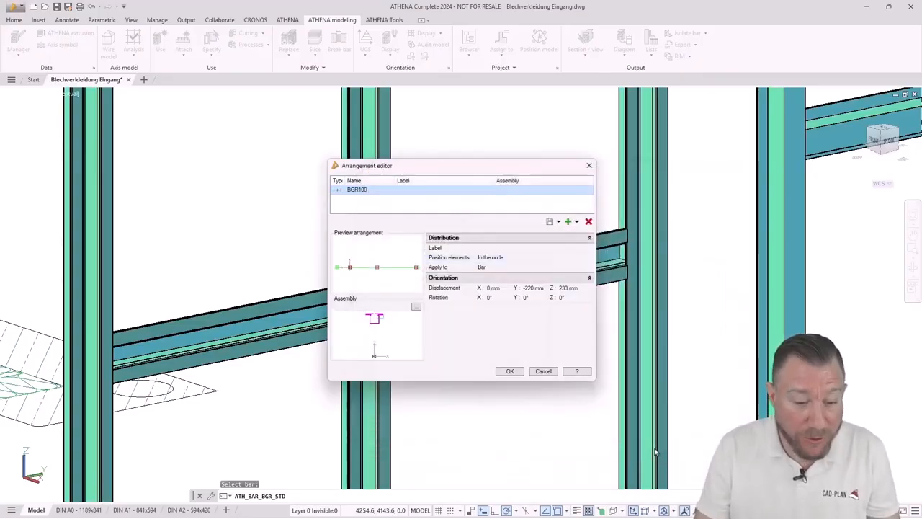
# Label the BGR100 arrangement "Notching node" and apply it to the middle left post.
pyautogui.click(498, 248)
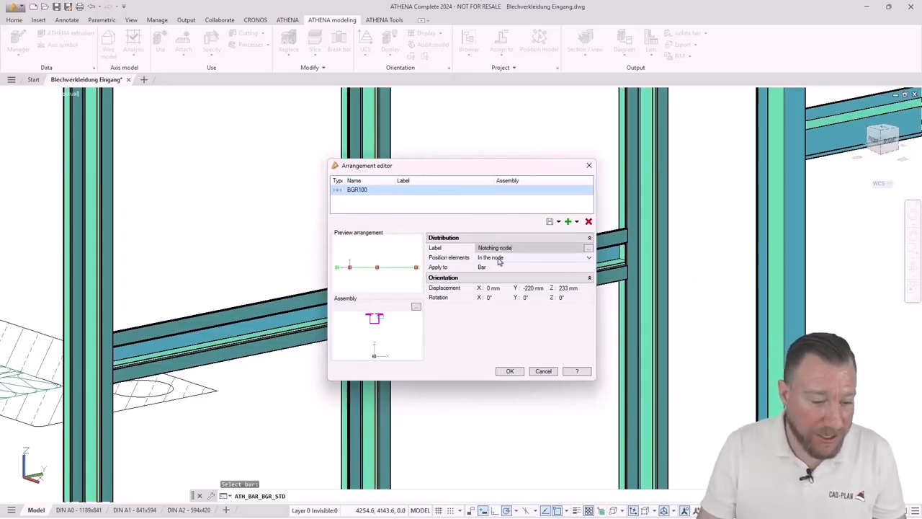
pyautogui.click(489, 341)
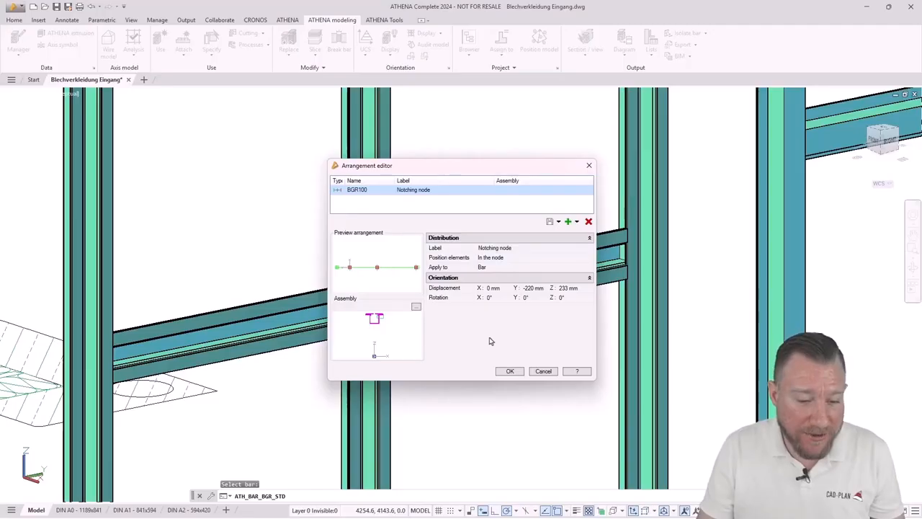
pyautogui.click(508, 372)
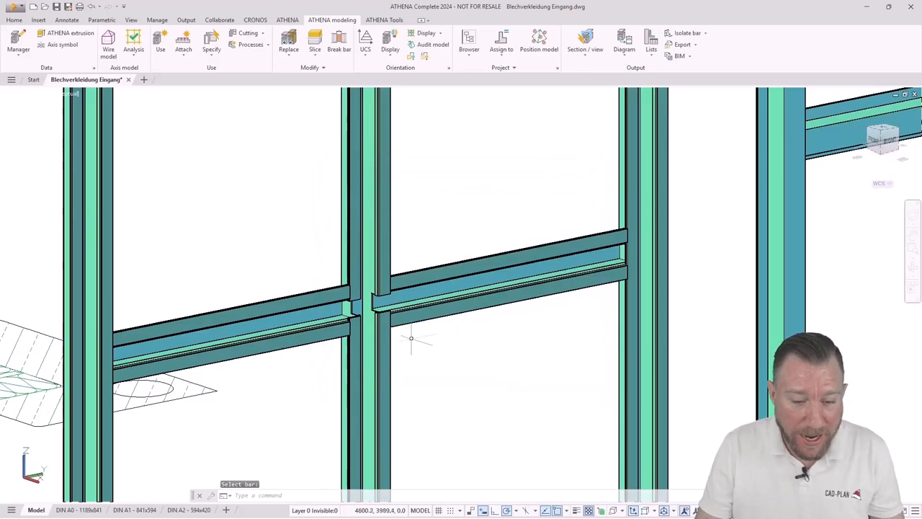
# Check the notch at the middle left post and take that post's arrangement as the source for transferring to other bars.
pyautogui.scroll(3, 371, 310)
pyautogui.keyDown('shift'); pyautogui.moveTo(372, 310); pyautogui.dragTo(345, 301, button='middle'); pyautogui.keyUp('shift')
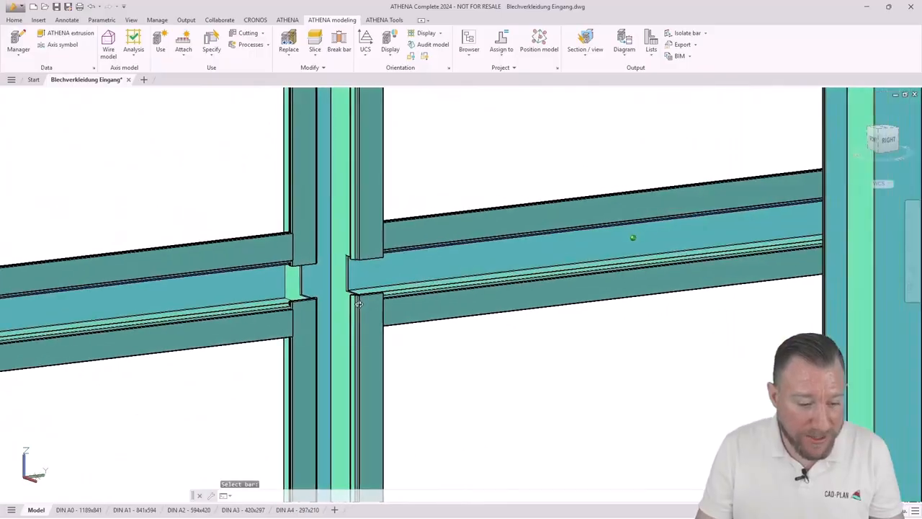
pyautogui.scroll(-3, 445, 252)
pyautogui.moveTo(475, 301); pyautogui.dragTo(463, 296, button='middle')
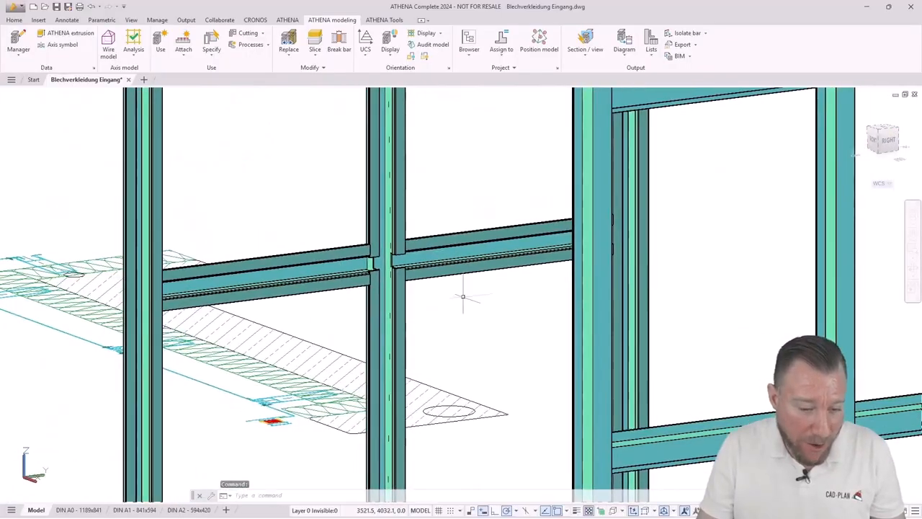
pyautogui.scroll(-2, 461, 294)
pyautogui.click(183, 44)
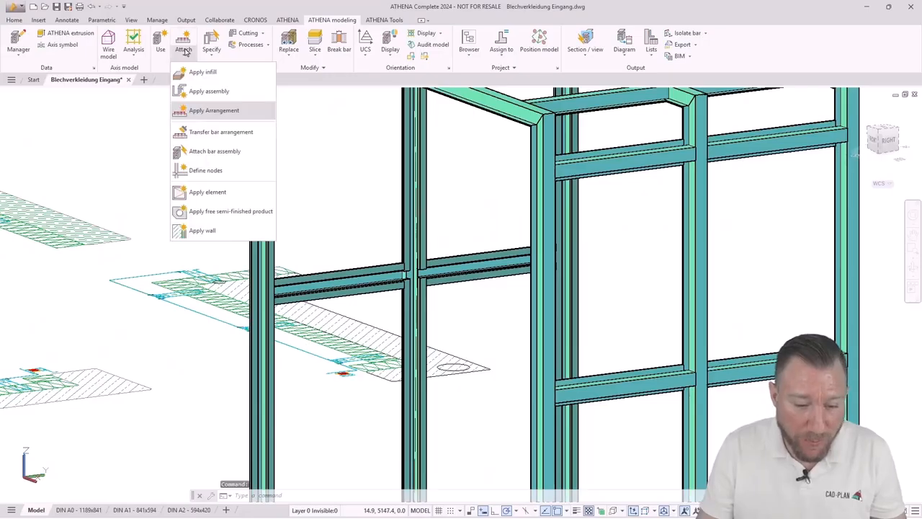
pyautogui.click(210, 133)
pyautogui.click(408, 189)
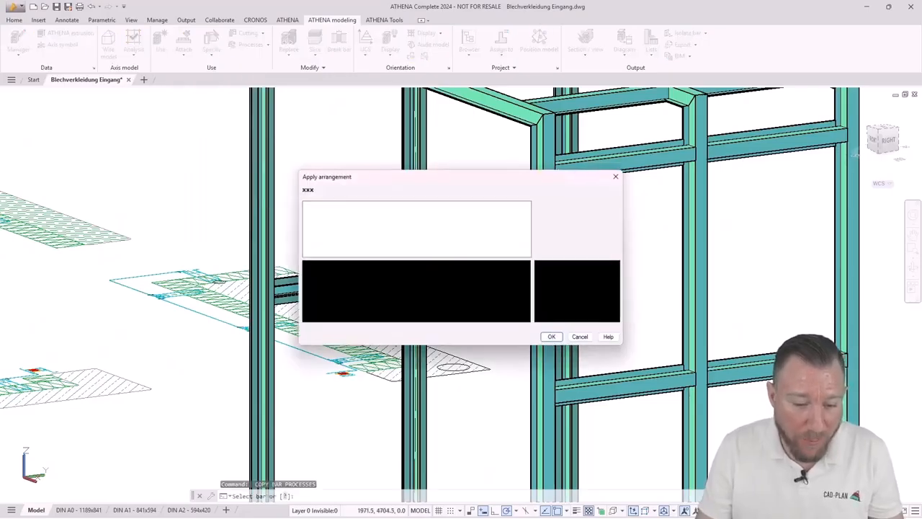
pyautogui.click(552, 337)
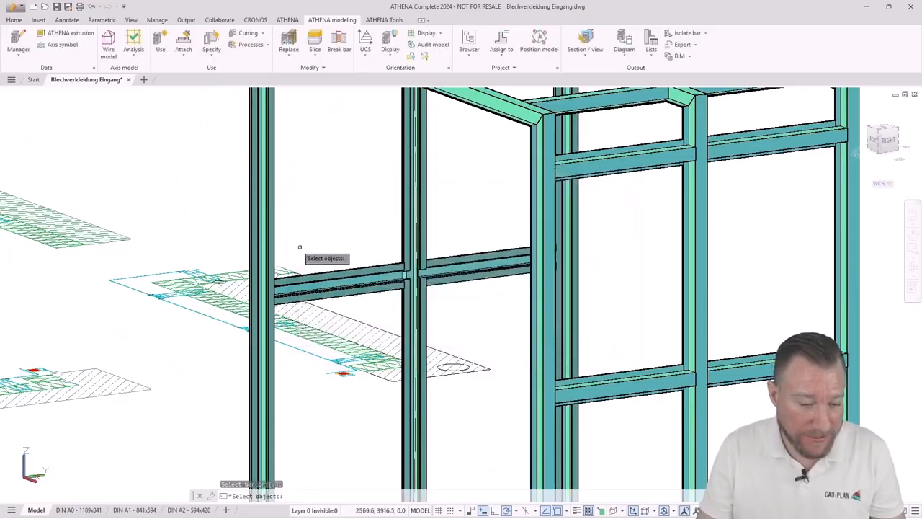
# Transfer the notching arrangement to the other five posts and the three long roof bars, and check the notch at the front left post.
pyautogui.click(263, 230)
pyautogui.scroll(-2, 569, 230)
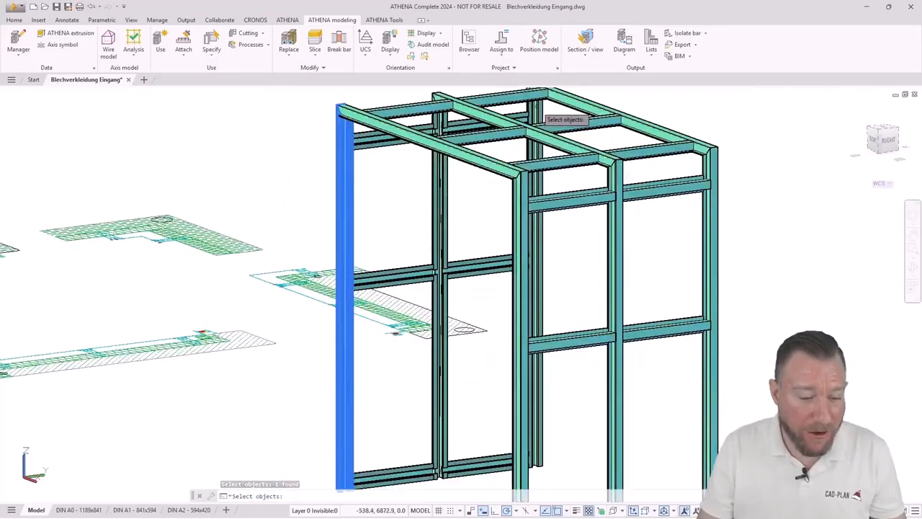
pyautogui.click(534, 108)
pyautogui.click(563, 95)
pyautogui.click(516, 124)
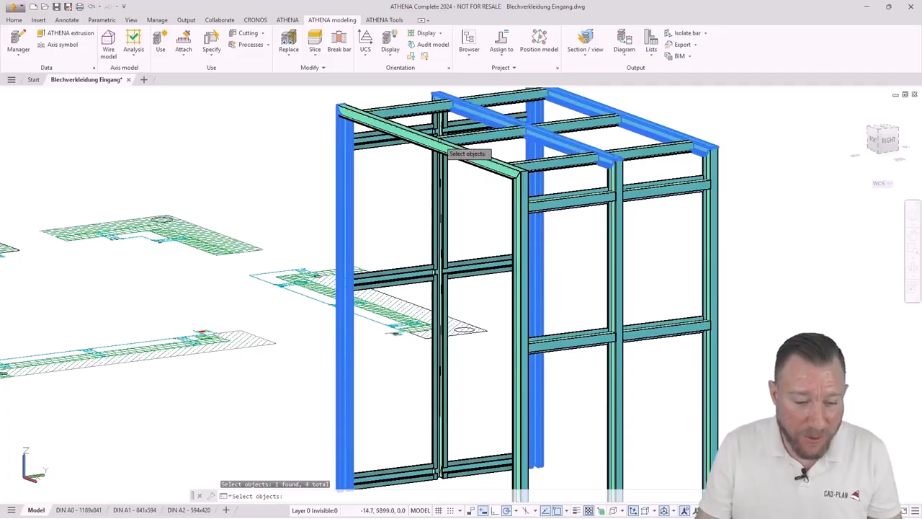
pyautogui.click(438, 143)
pyautogui.click(710, 254)
pyautogui.click(612, 271)
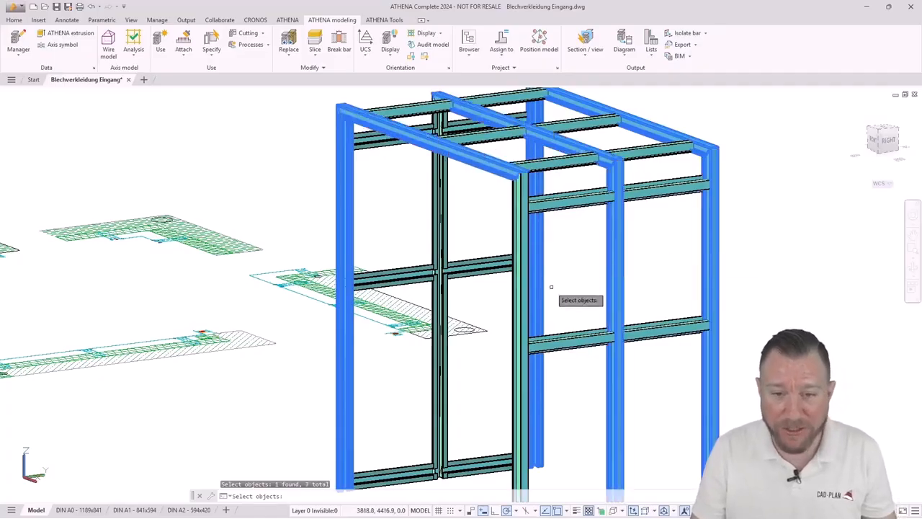
pyautogui.click(519, 270)
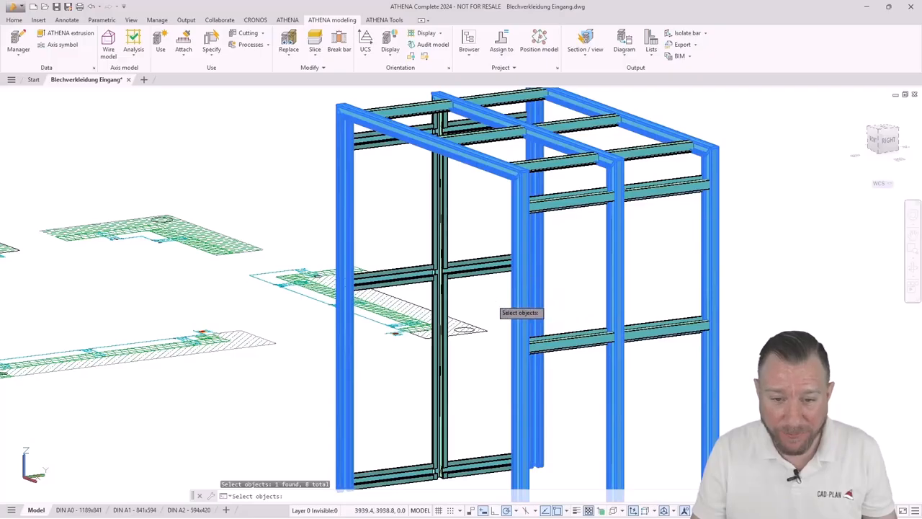
pyautogui.press('Return')
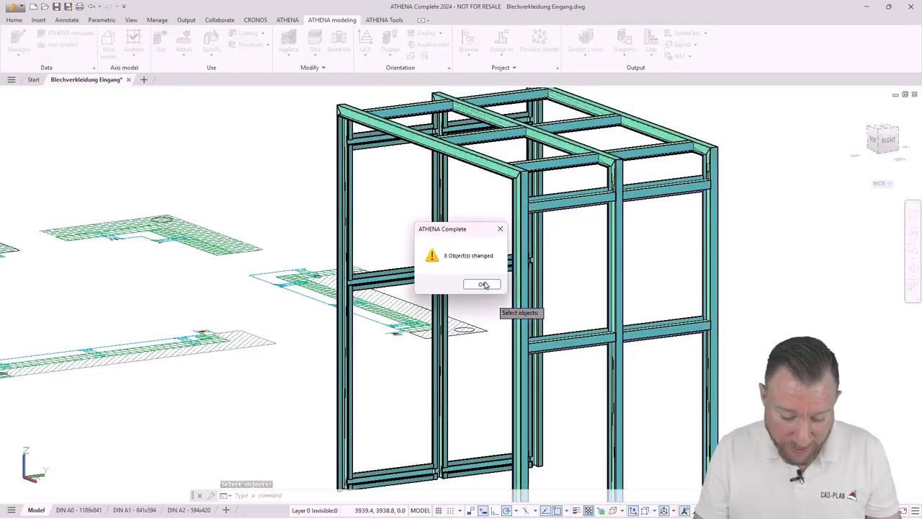
pyautogui.click(482, 284)
pyautogui.scroll(8, 348, 278)
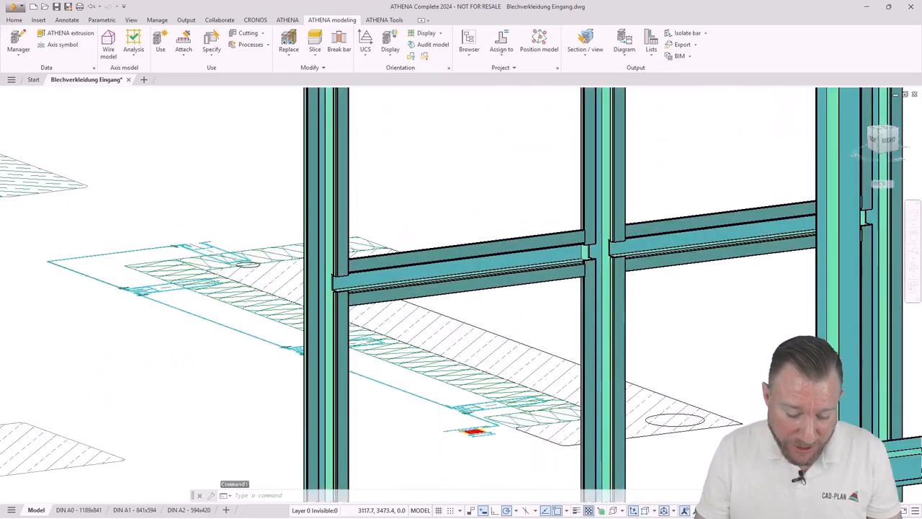
pyautogui.scroll(4, 349, 278)
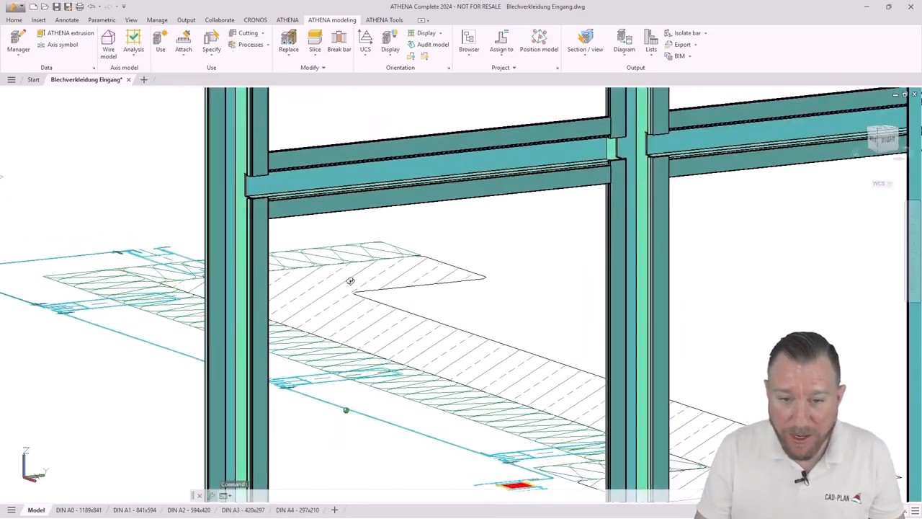
pyautogui.scroll(4, 350, 283)
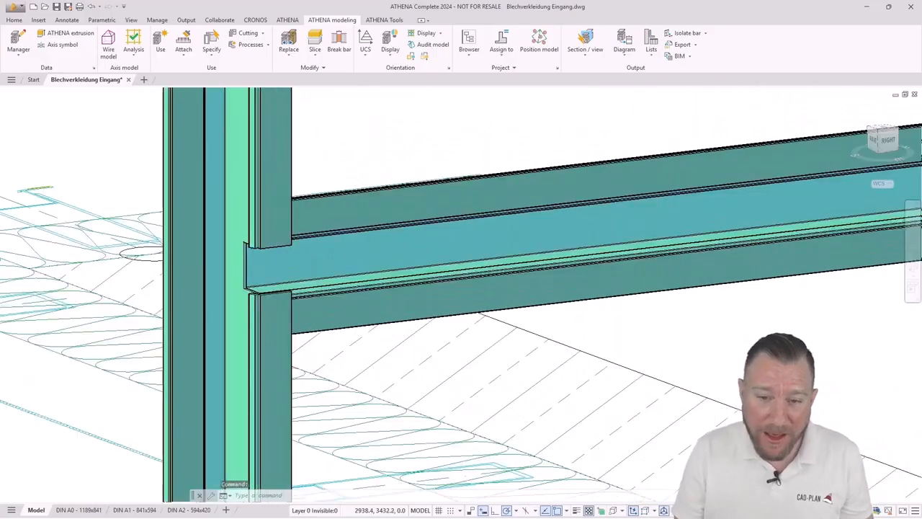
# Start determining infills with the BL001 Standard infill from the Sample Infills folder of the current drawing.
pyautogui.scroll(-6, 266, 237)
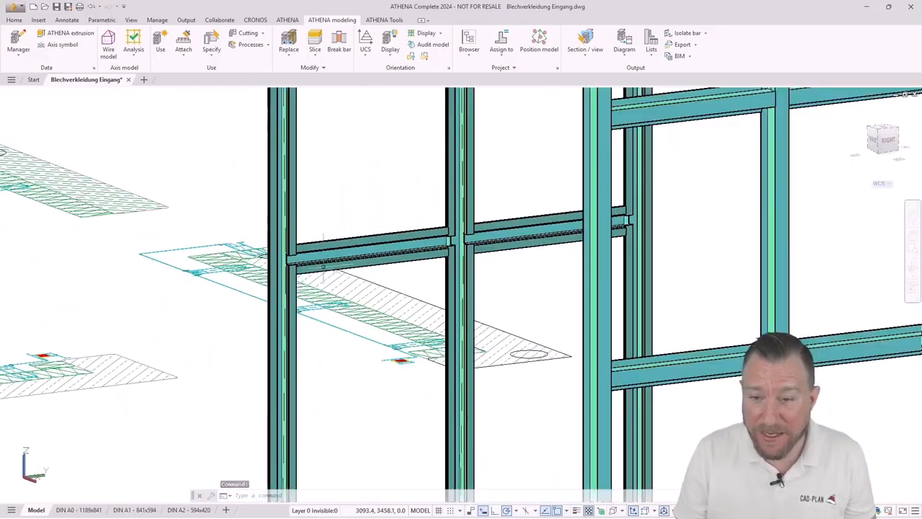
pyautogui.scroll(2, 323, 250)
pyautogui.moveTo(333, 282); pyautogui.dragTo(301, 293, button='middle')
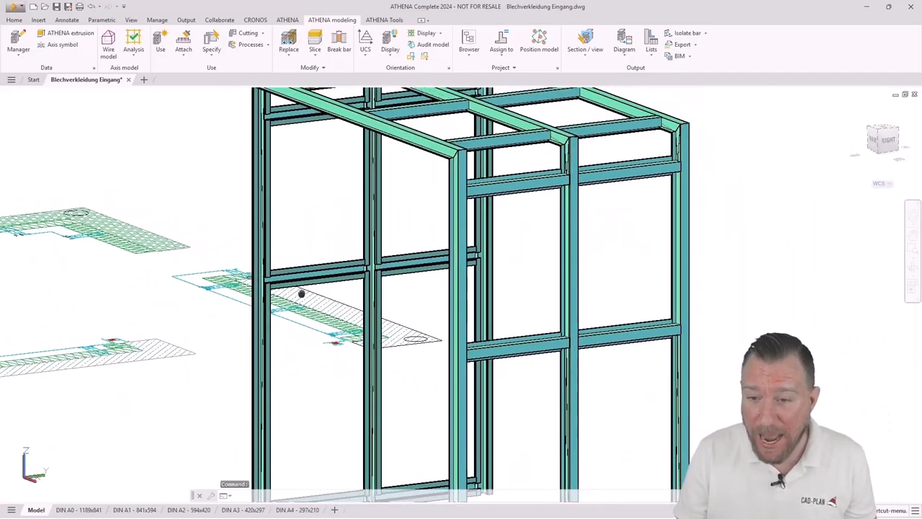
pyautogui.scroll(-3, 328, 274)
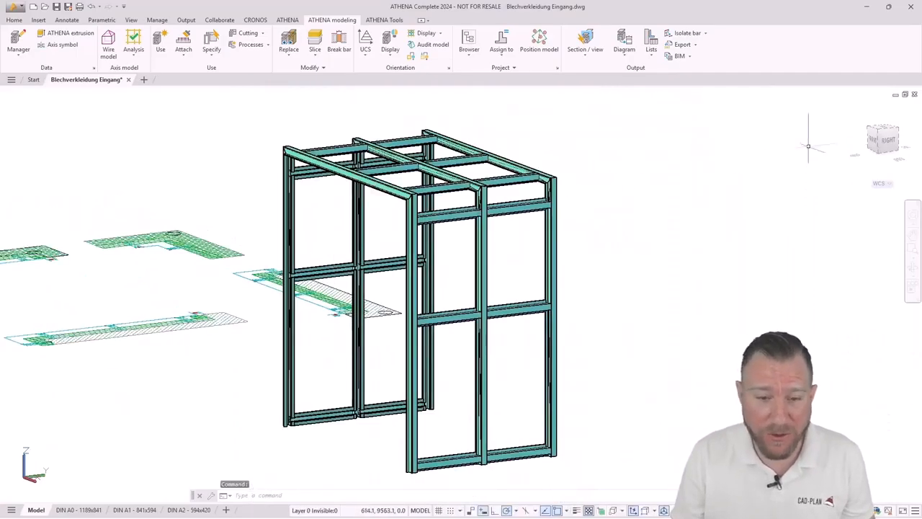
pyautogui.click(878, 134)
pyautogui.scroll(6, 505, 342)
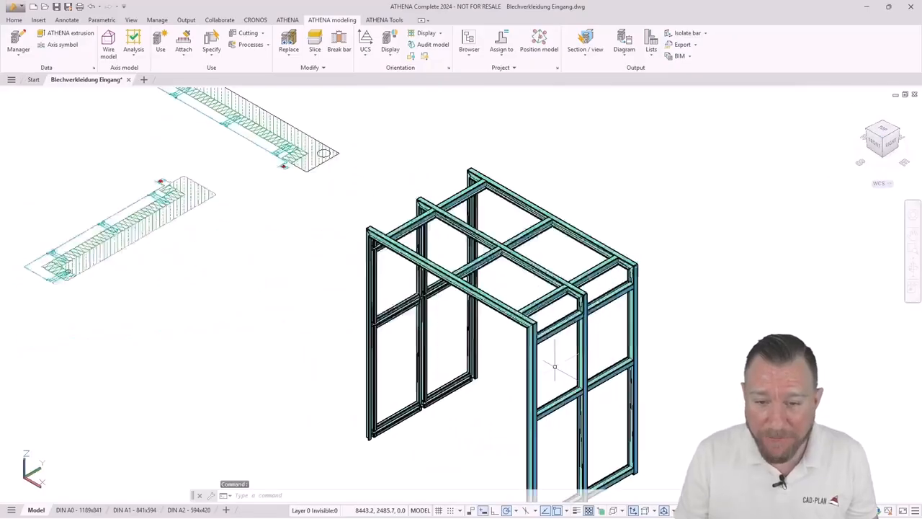
pyautogui.moveTo(453, 338); pyautogui.dragTo(398, 333, button='middle')
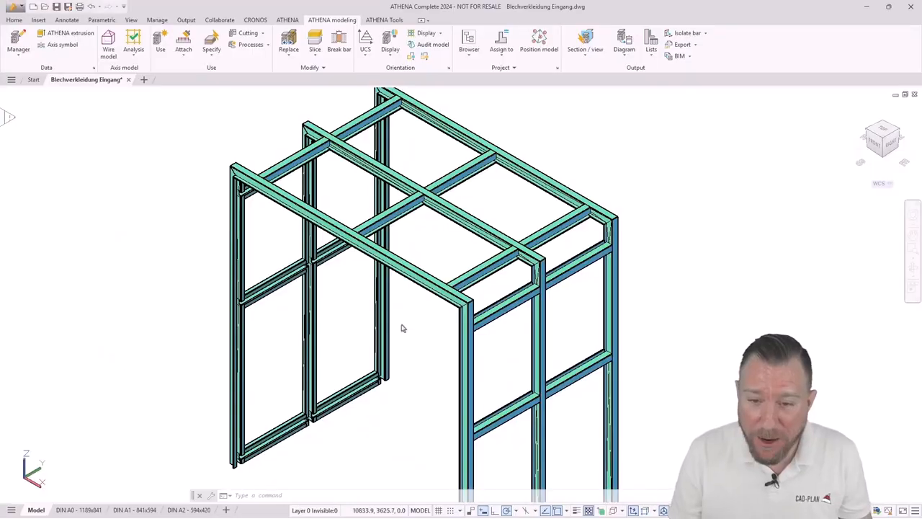
pyautogui.click(206, 57)
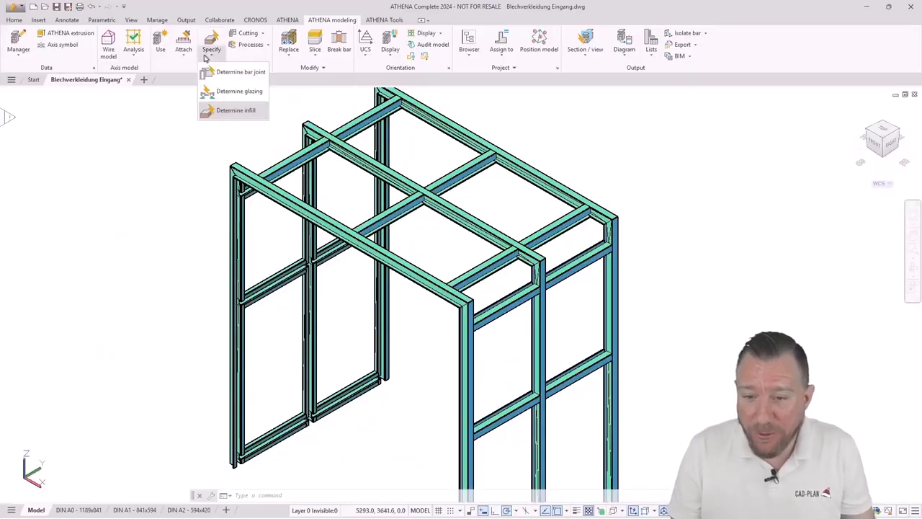
pyautogui.click(227, 110)
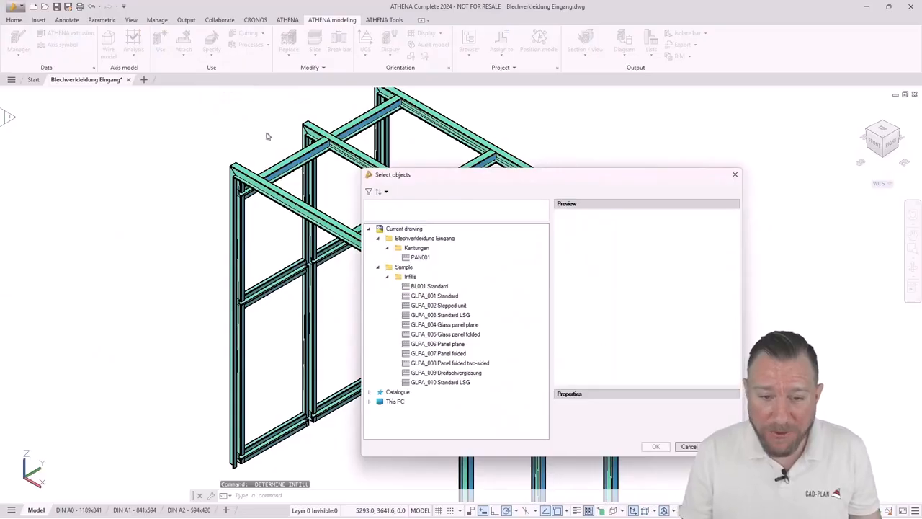
pyautogui.click(432, 287)
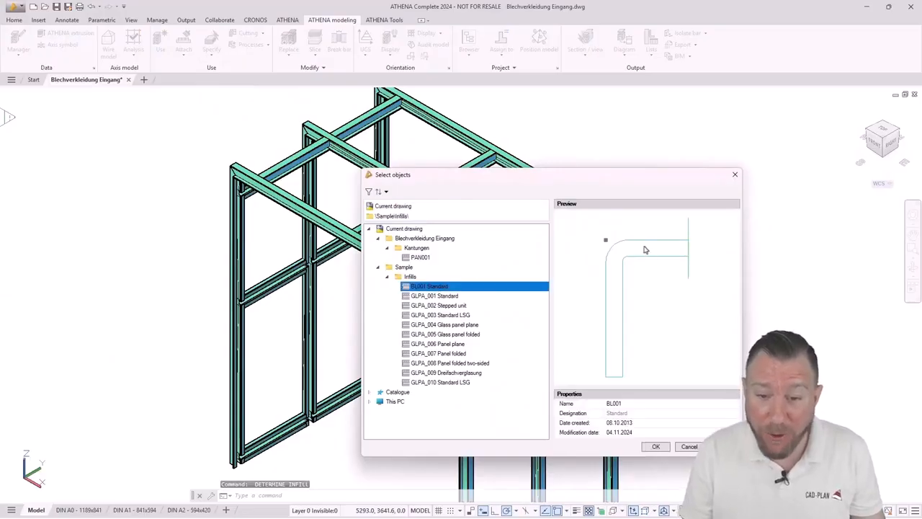
pyautogui.click(654, 447)
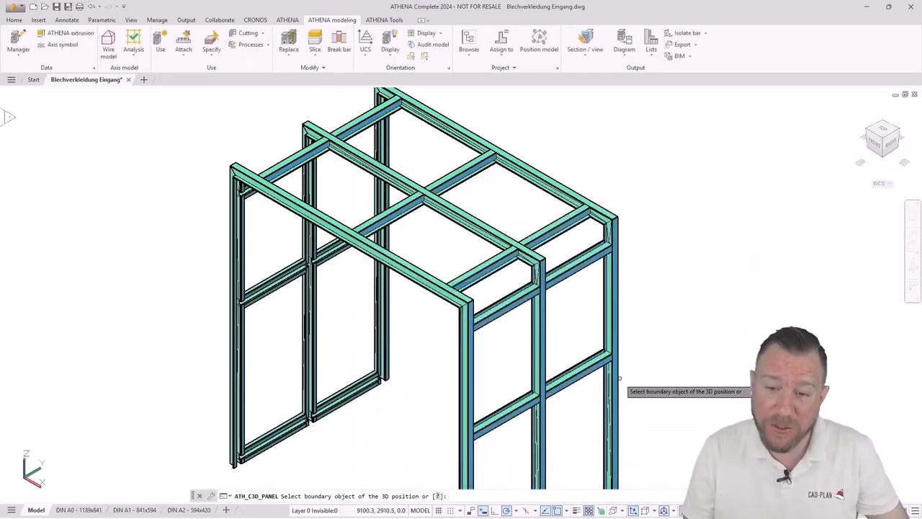
# Place the BL001 Standard infill in all fields of the left side wall, using its front post as boundary object.
pyautogui.scroll(-3, 608, 241)
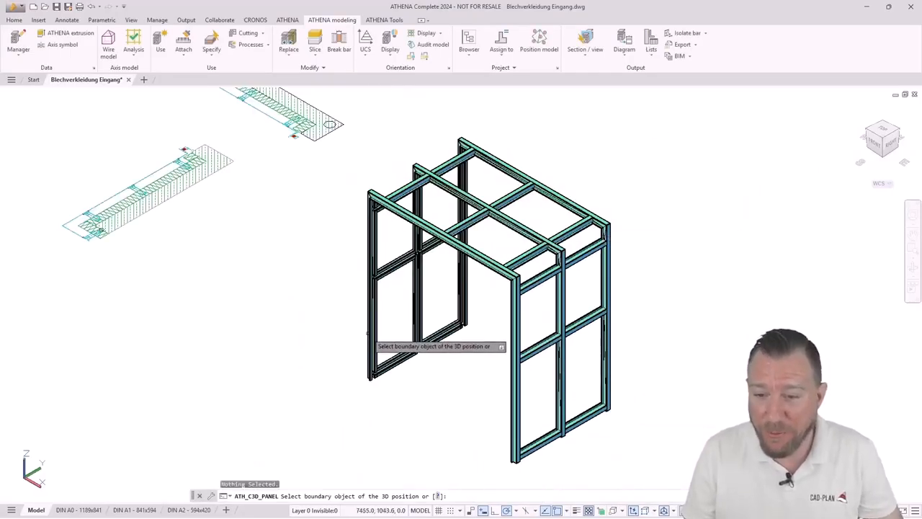
pyautogui.click(372, 335)
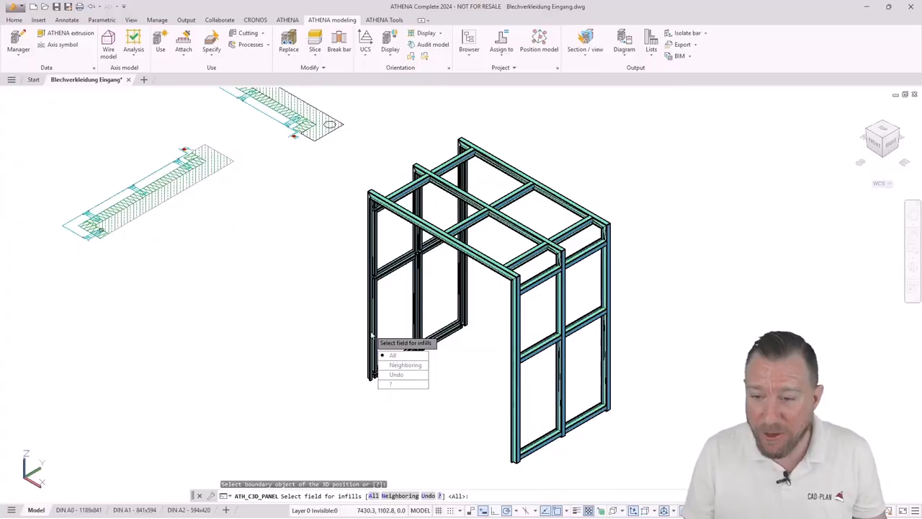
pyautogui.click(392, 355)
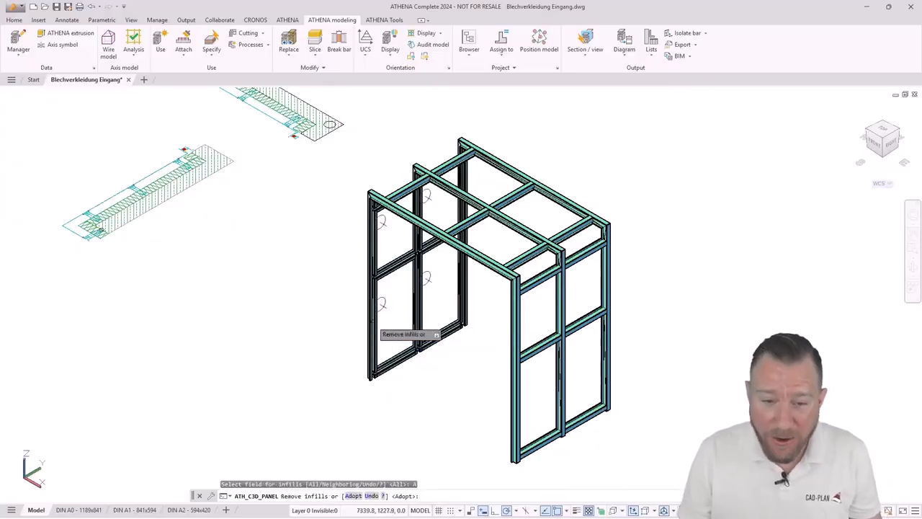
pyautogui.press('Return')
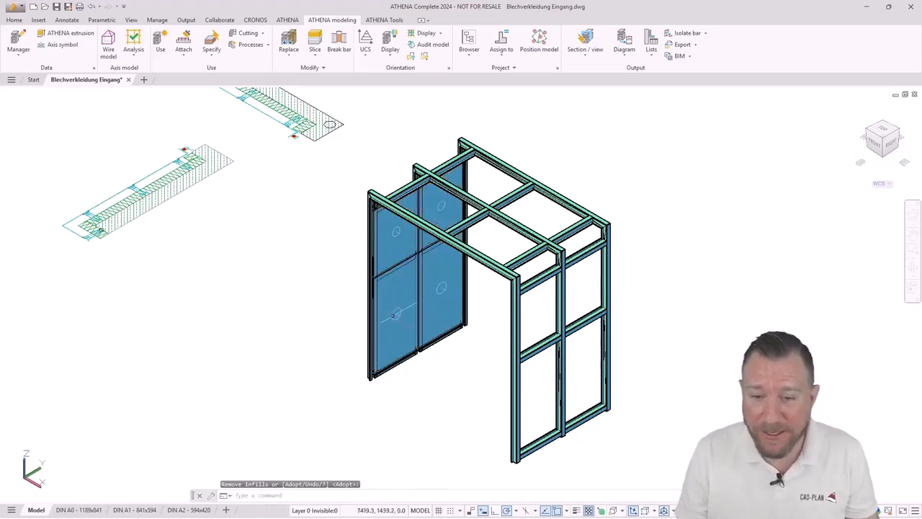
# Determine BL001 Standard infills for all fields of the roof, using the front roof bar as boundary object.
pyautogui.press('Return')
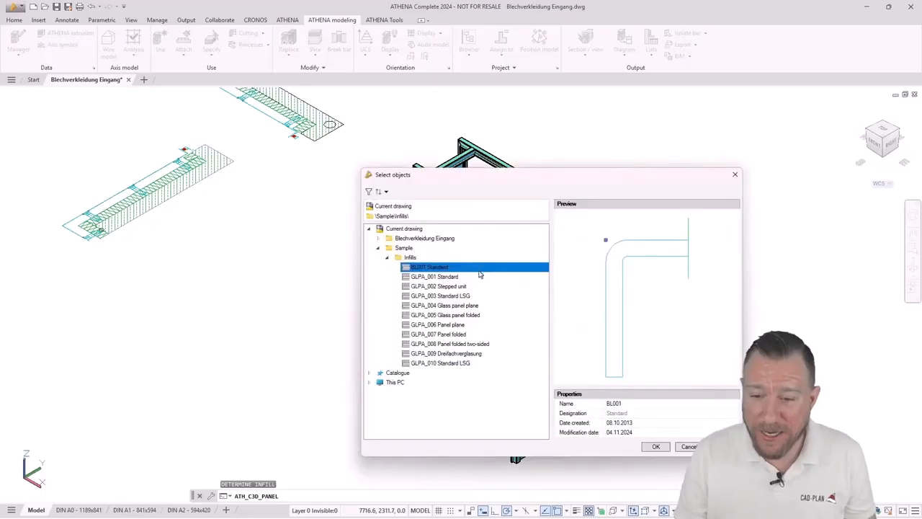
pyautogui.click(656, 446)
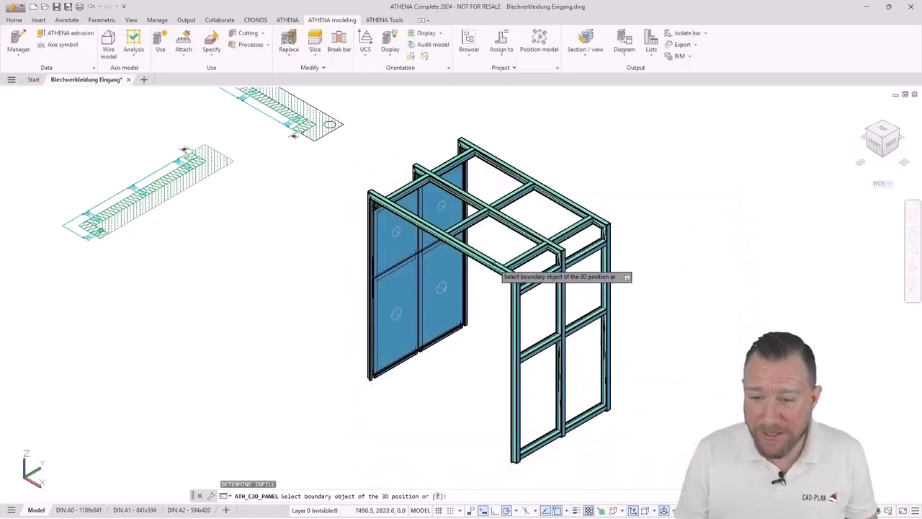
pyautogui.click(516, 289)
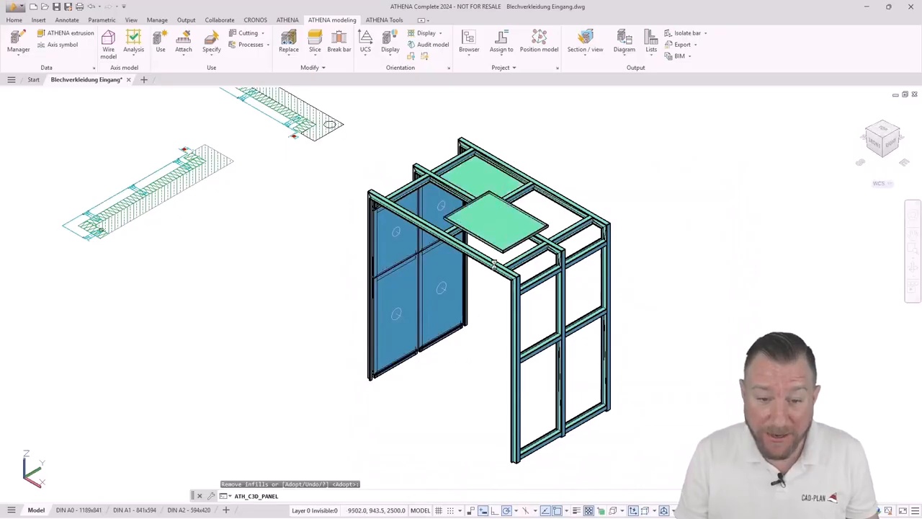
pyautogui.press('Return')
# Determine BL001 Standard infills for all fields of the right side wall, using its front post as boundary object.
pyautogui.press('Return')
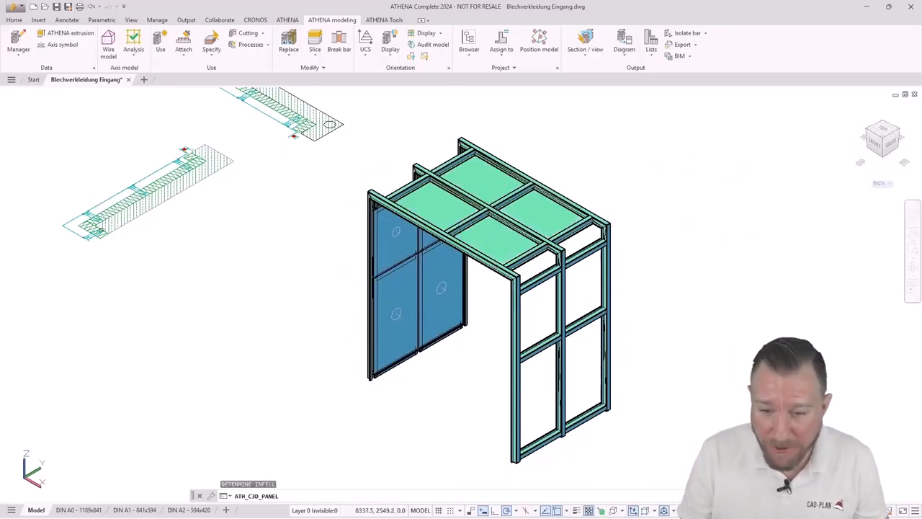
pyautogui.click(646, 444)
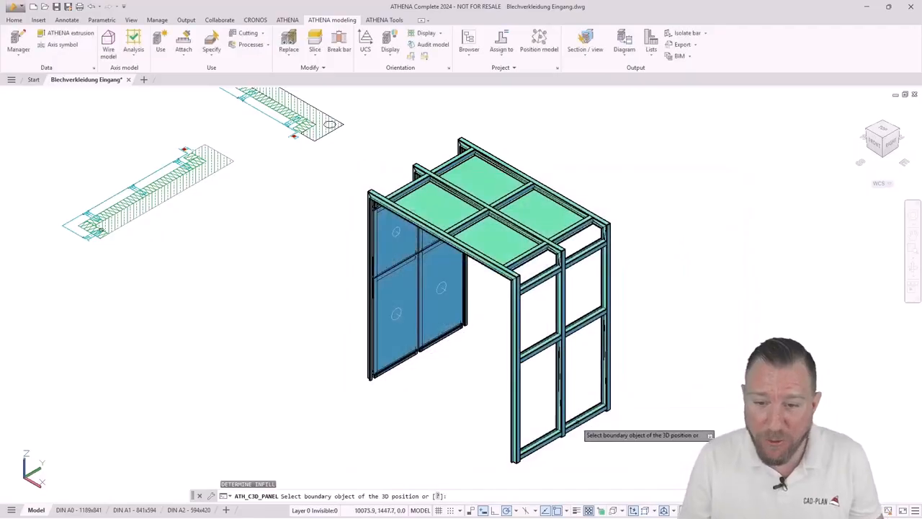
pyautogui.click(515, 348)
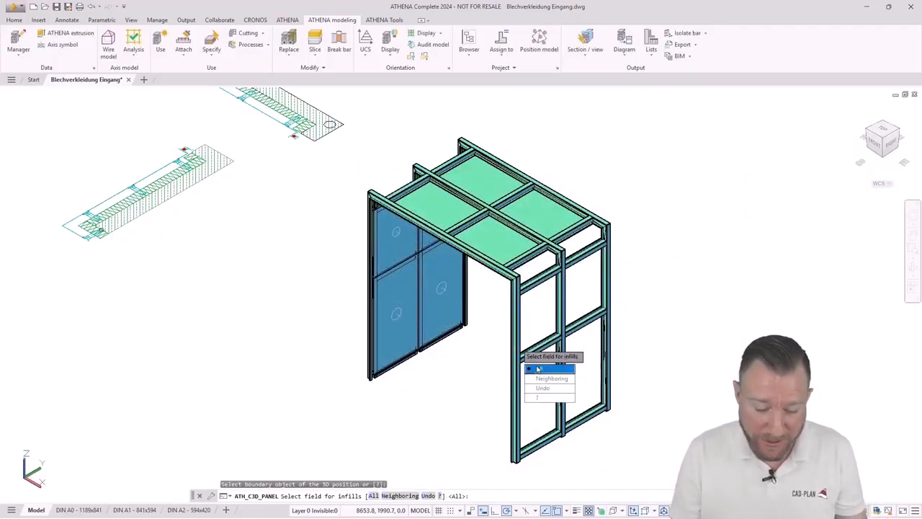
pyautogui.click(540, 371)
pyautogui.press('Return')
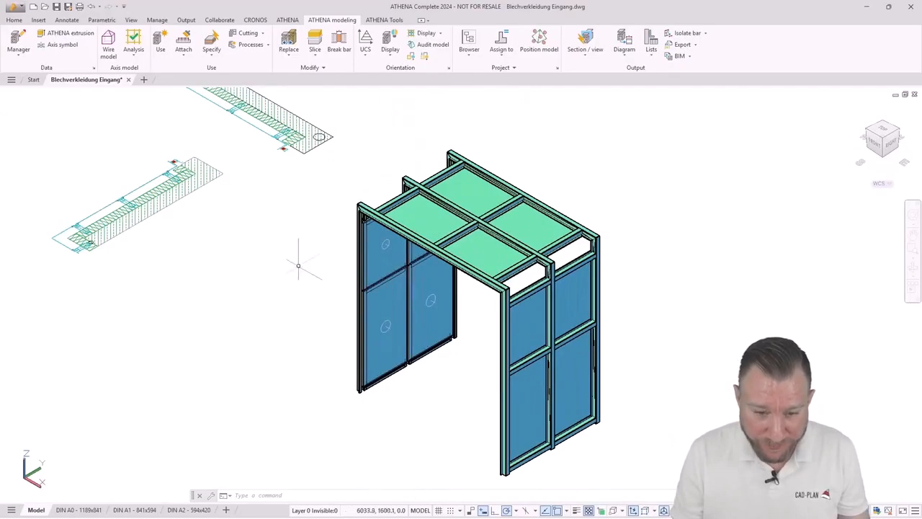
# Examine the folded edges and upper corner of the upper front infill panel in the left side wall.
pyautogui.click(913, 254)
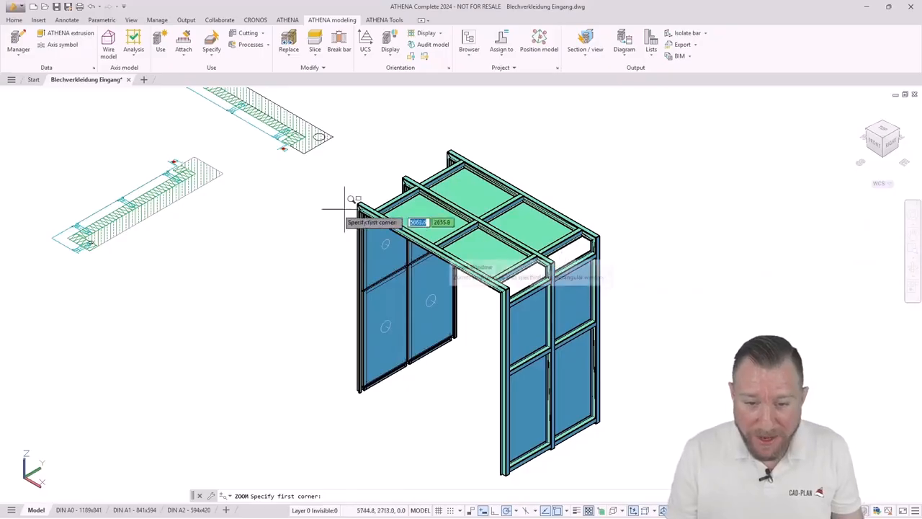
pyautogui.click(321, 204)
pyautogui.click(423, 316)
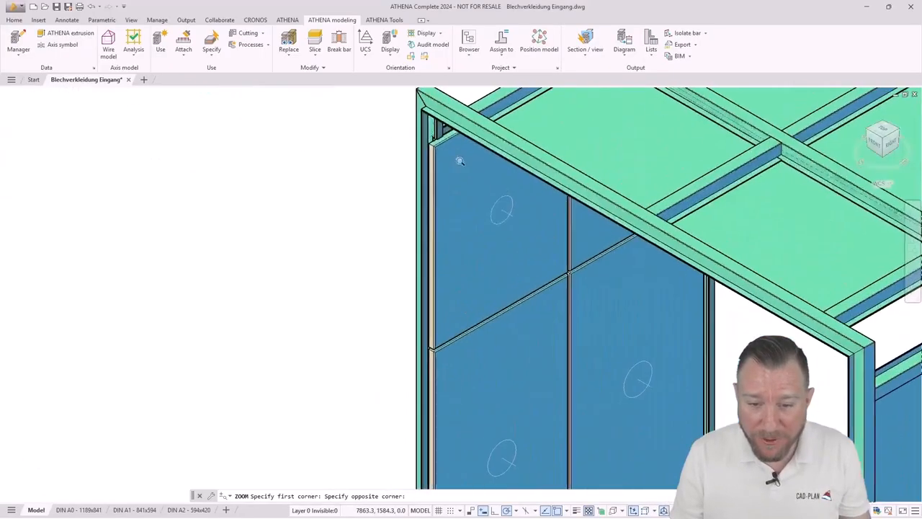
pyautogui.scroll(2, 438, 151)
pyautogui.click(434, 129)
pyautogui.click(330, 210)
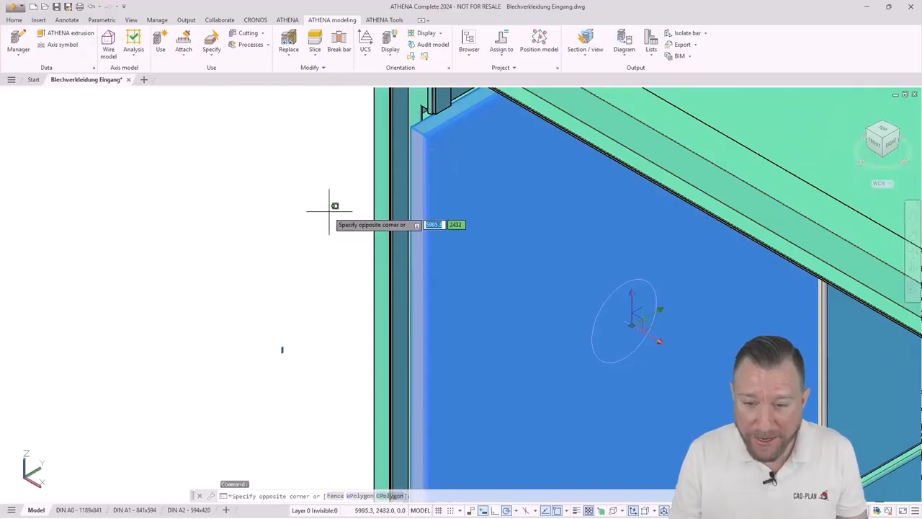
pyautogui.press('Escape')
pyautogui.scroll(3, 434, 224)
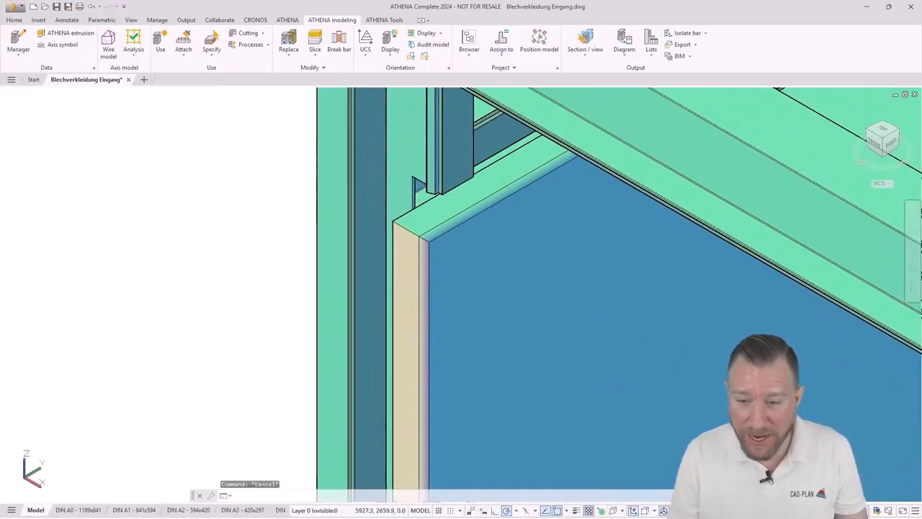
pyautogui.keyDown('shift'); pyautogui.moveTo(434, 225); pyautogui.dragTo(381, 188, button='middle'); pyautogui.keyUp('shift')
pyautogui.scroll(-2, 439, 226)
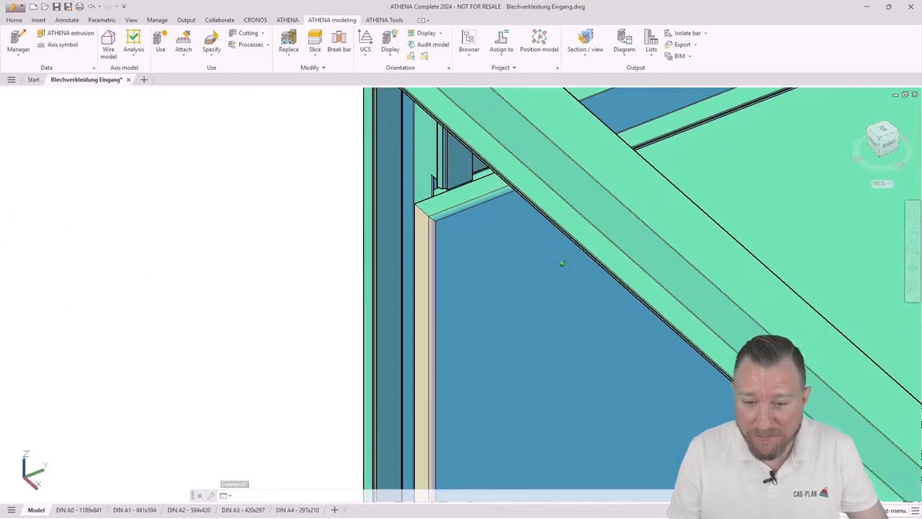
pyautogui.scroll(-2, 331, 199)
pyautogui.moveTo(448, 301); pyautogui.dragTo(455, 195, button='middle')
pyautogui.moveTo(460, 278); pyautogui.dragTo(450, 241, button='middle')
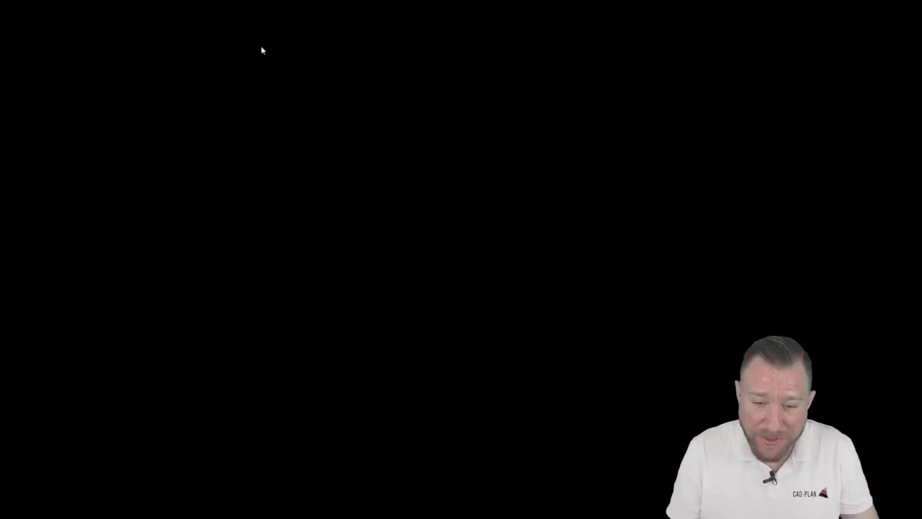
# Start applying a process to the upper front infill of the left side wall, using a 5 mm diameter through hole.
pyautogui.click(266, 45)
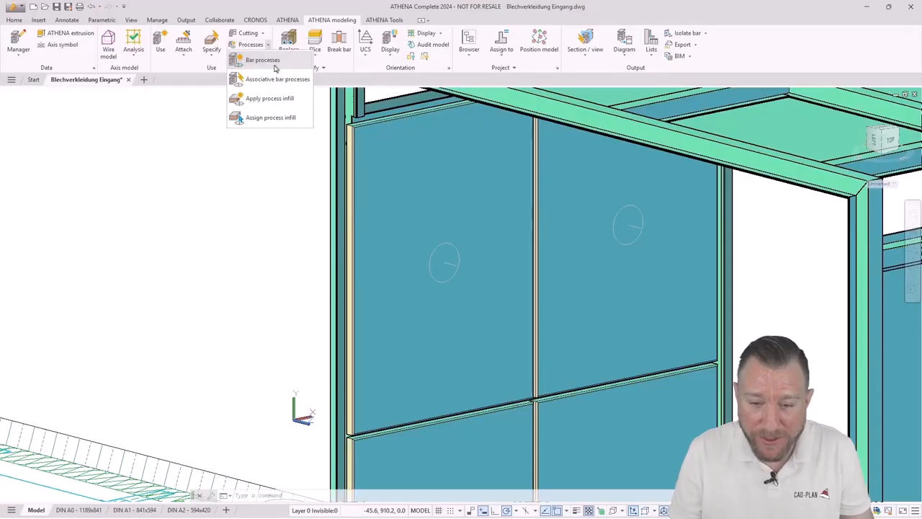
pyautogui.click(269, 98)
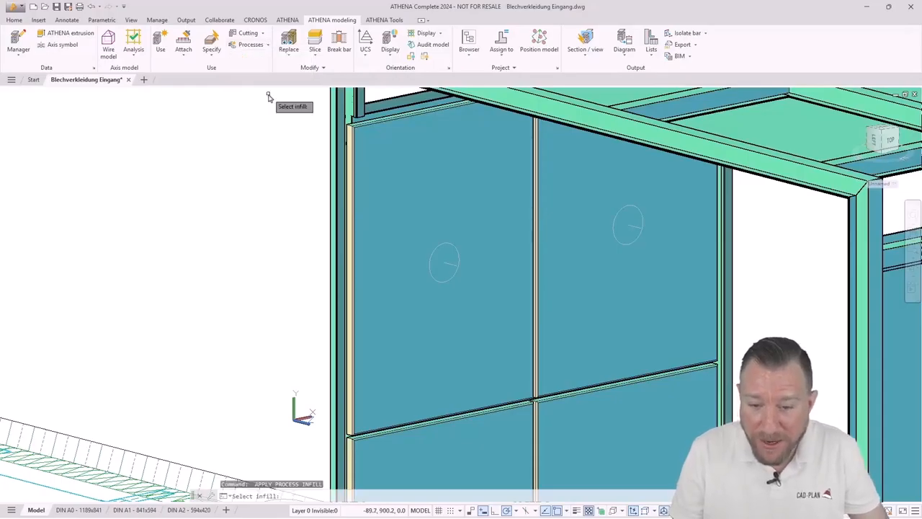
pyautogui.click(396, 200)
pyautogui.click(550, 171)
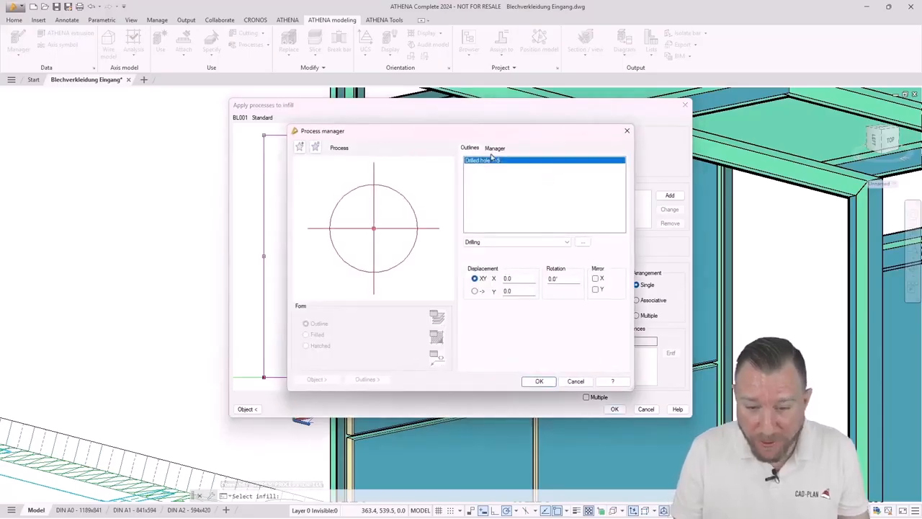
pyautogui.click(582, 242)
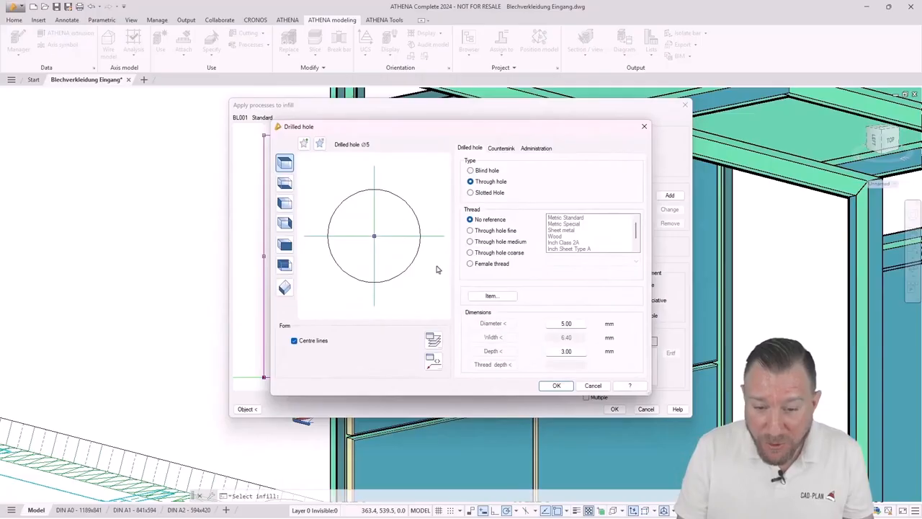
pyautogui.click(561, 387)
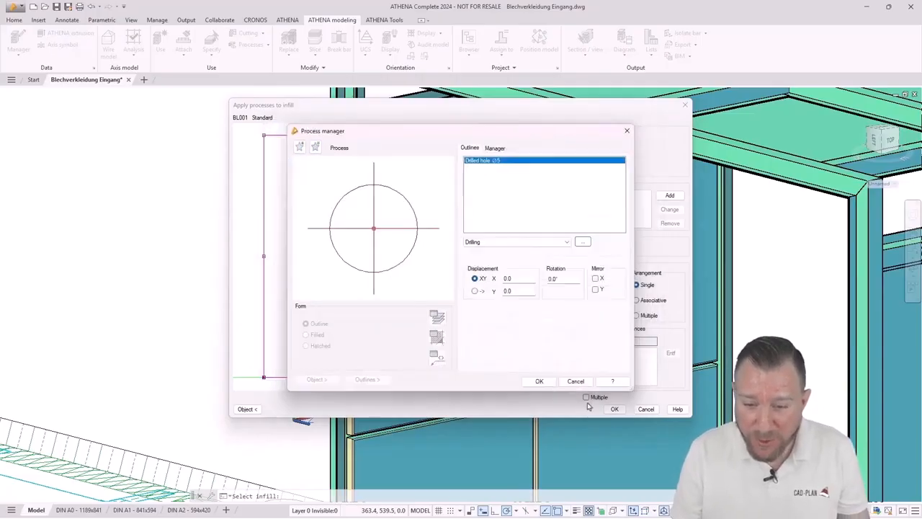
pyautogui.click(537, 379)
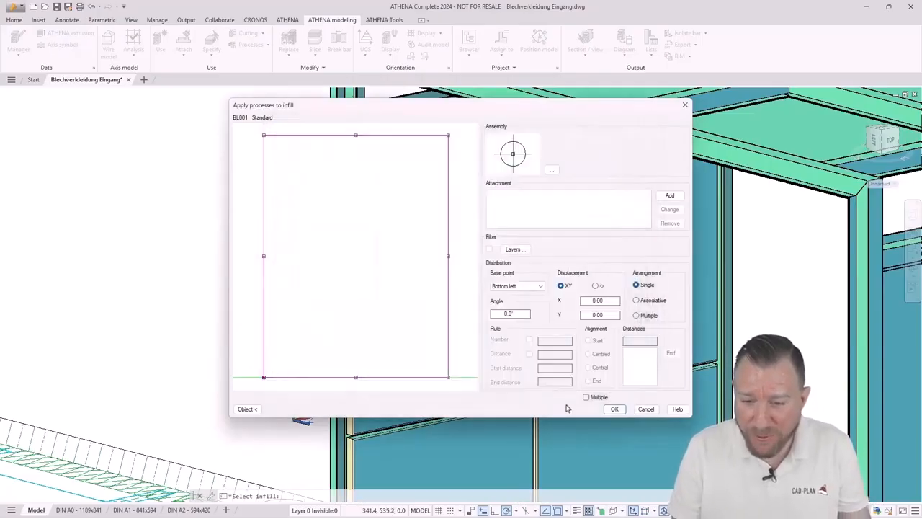
# Add the hole as an attachment displaced 25 in X and 25 in Y from the bottom left base point.
pyautogui.write('25')
pyautogui.click(604, 315)
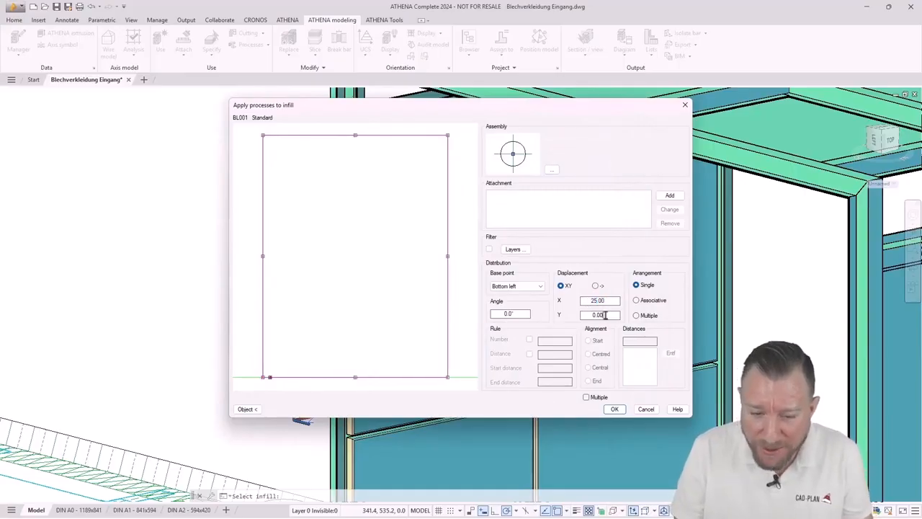
pyautogui.click(605, 300)
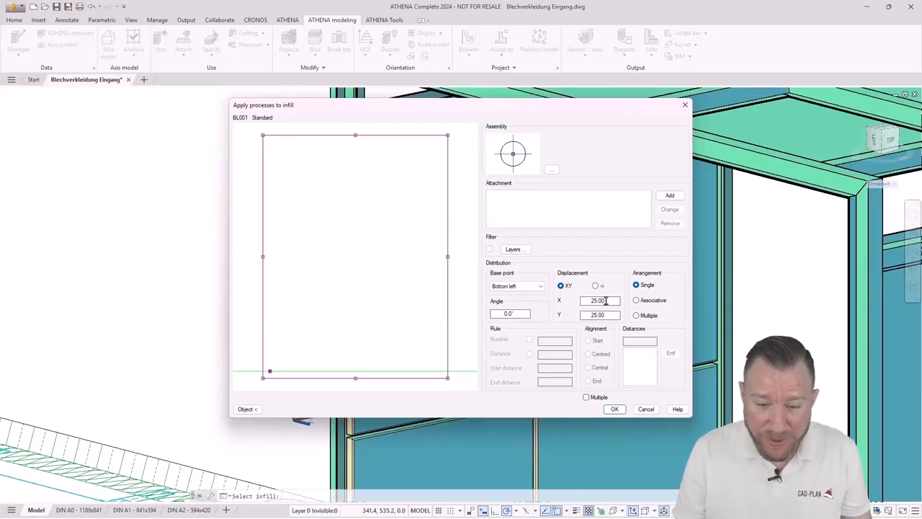
pyautogui.click(669, 196)
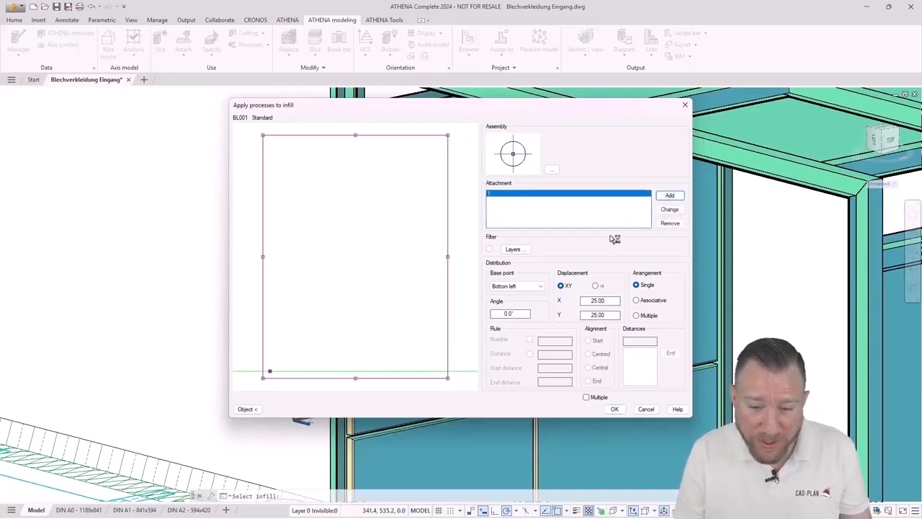
# Add a second hole attachment at the top left base point, displaced 25 in X and -25 in Y.
pyautogui.click(534, 286)
pyautogui.click(523, 294)
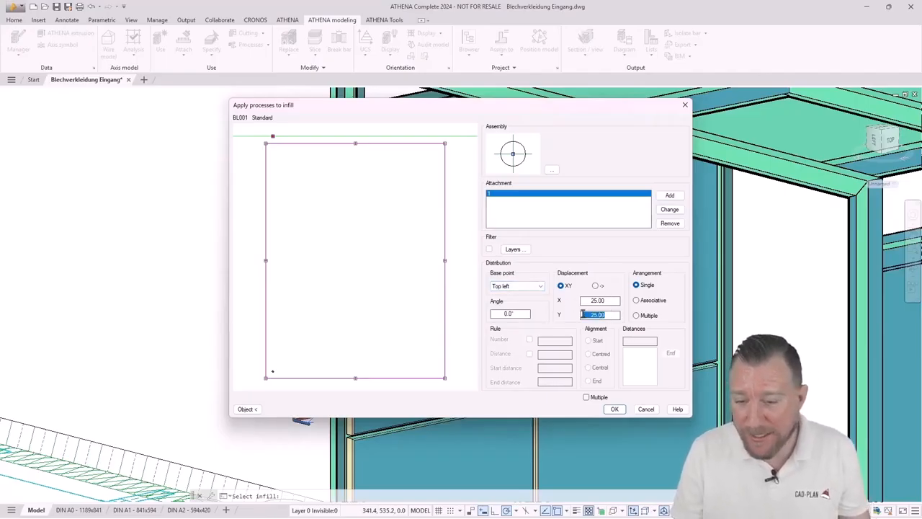
pyautogui.click(609, 301)
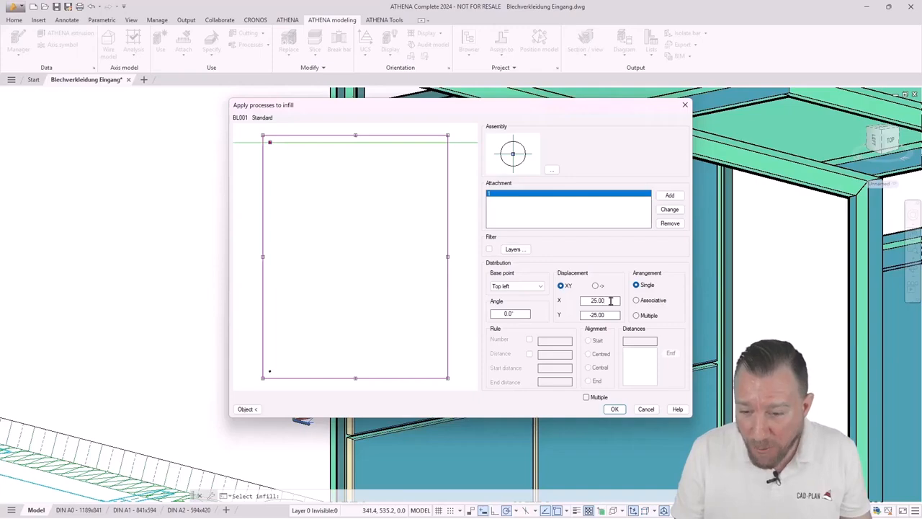
pyautogui.click(669, 196)
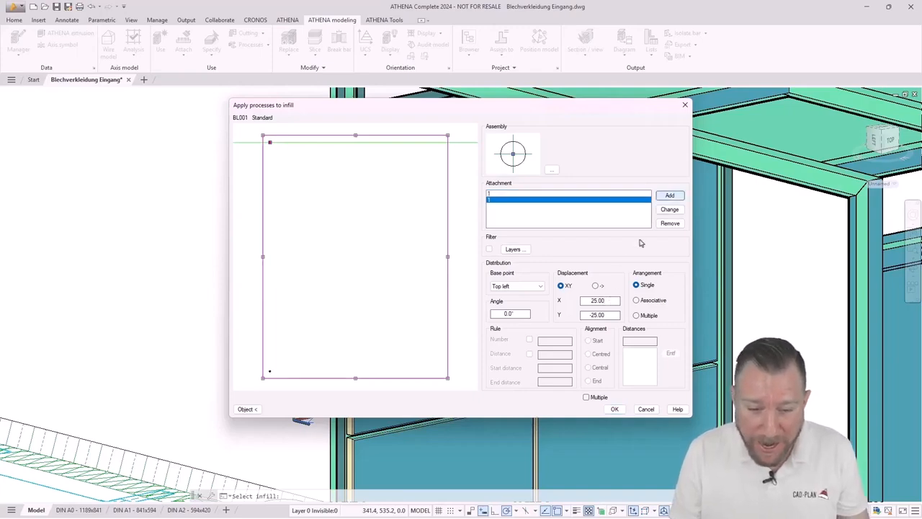
# Add a third hole attachment at the top right base point, displaced -25 in both X and Y.
pyautogui.click(526, 287)
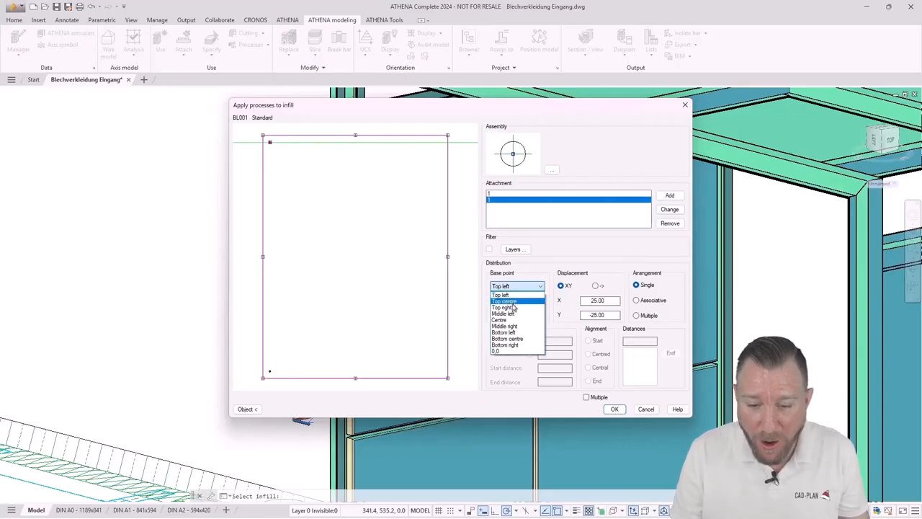
pyautogui.click(516, 308)
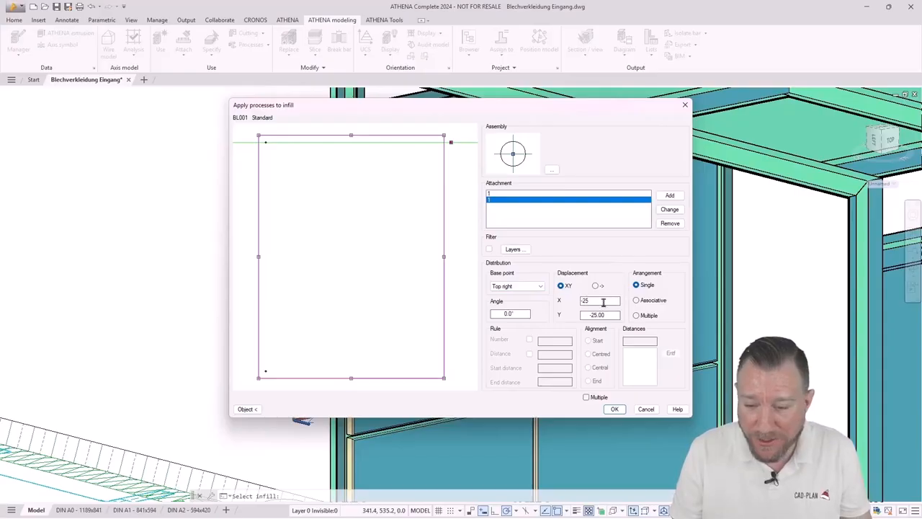
pyautogui.press('Tab')
pyautogui.click(668, 198)
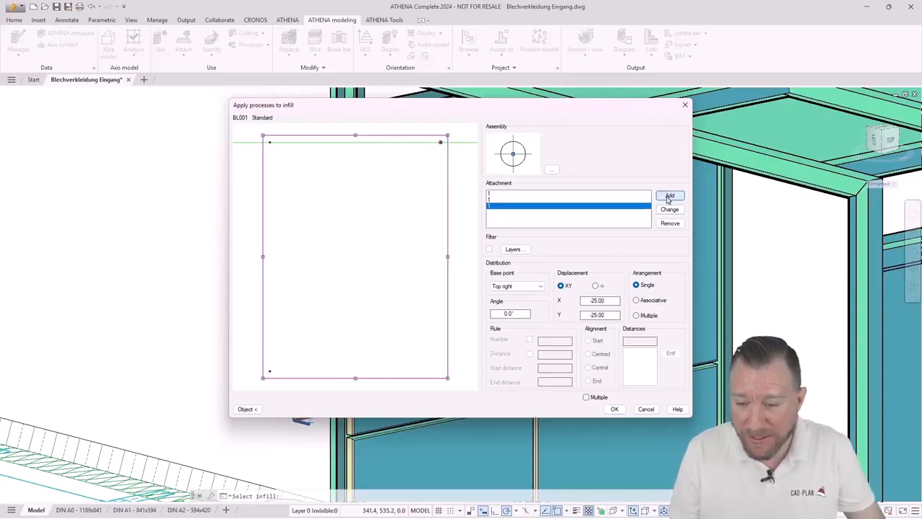
# Add a fourth hole attachment at the bottom right base point, displaced -25 in X and 25 in Y.
pyautogui.click(514, 287)
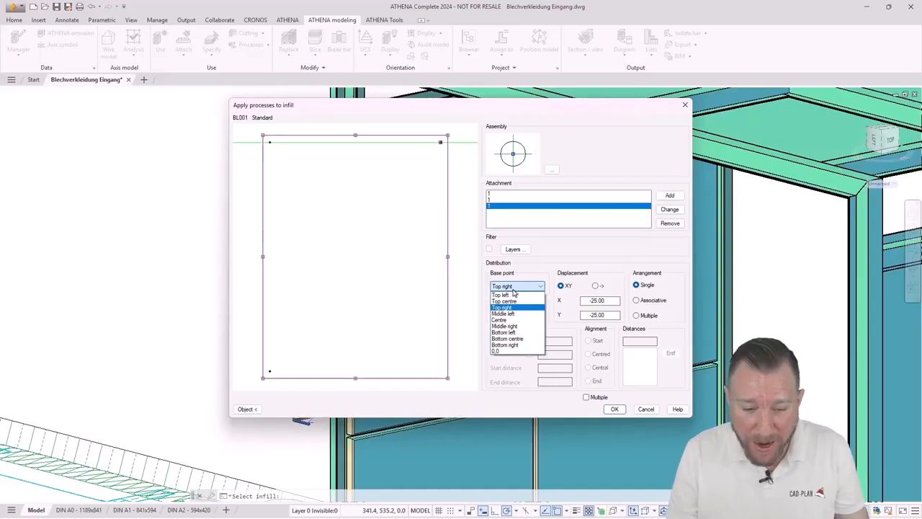
pyautogui.click(516, 344)
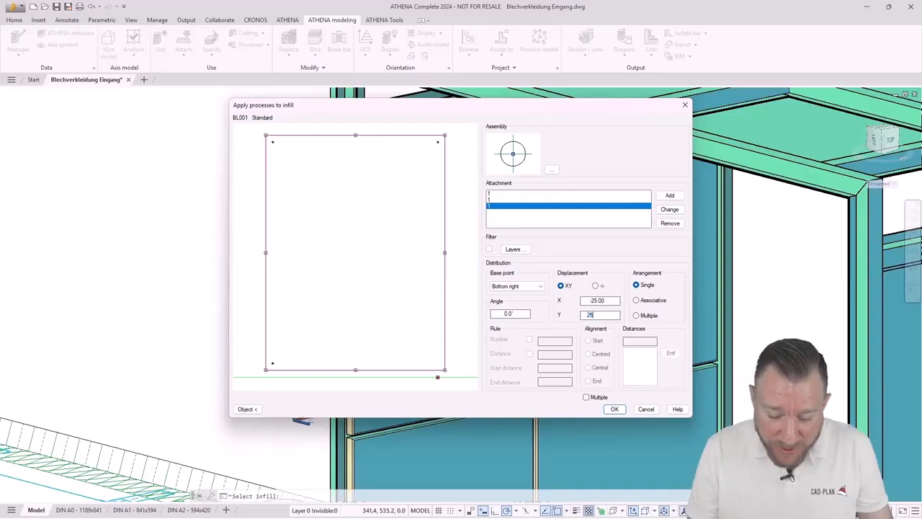
pyautogui.click(607, 301)
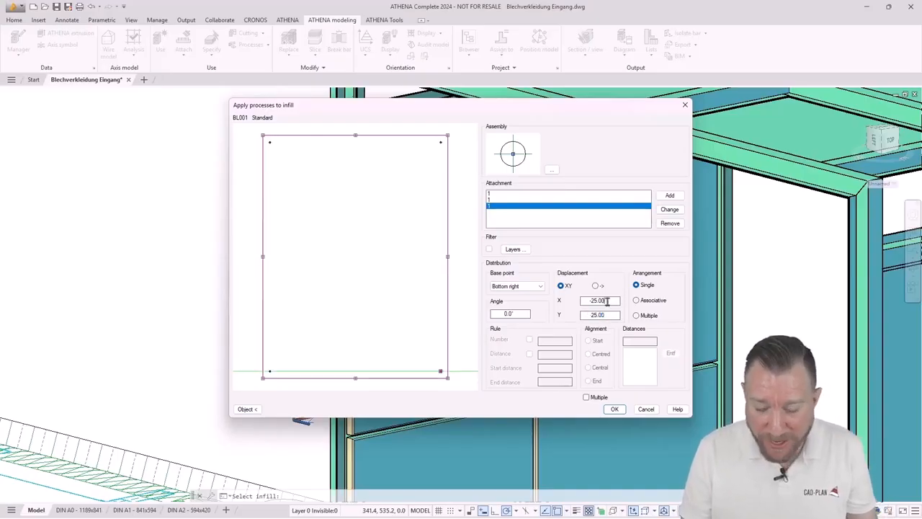
pyautogui.click(669, 197)
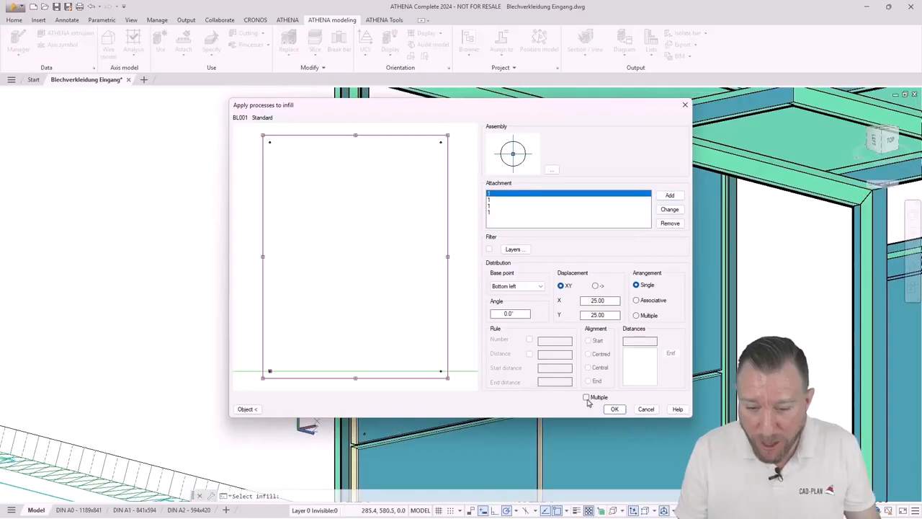
# Apply the four corner holes to multiple infills, selecting all panels of both side walls and the roof.
pyautogui.click(611, 409)
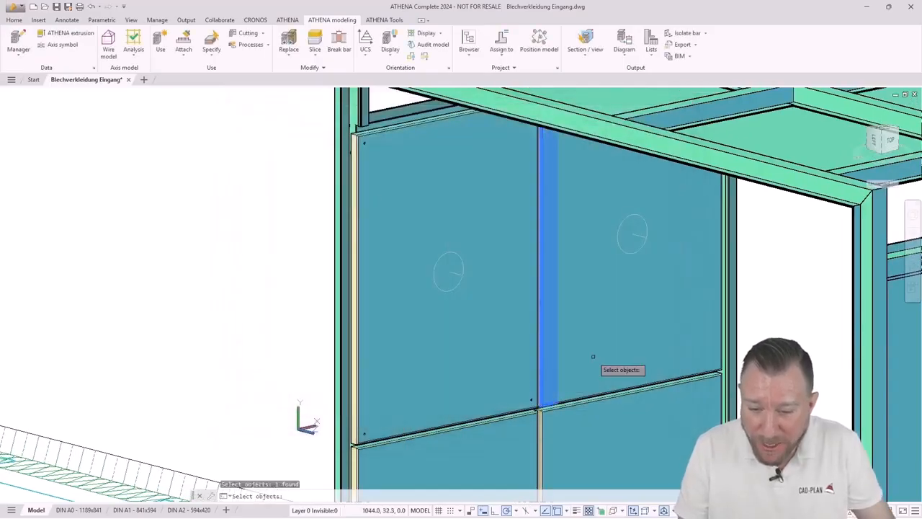
pyautogui.scroll(-6, 574, 258)
pyautogui.click(551, 322)
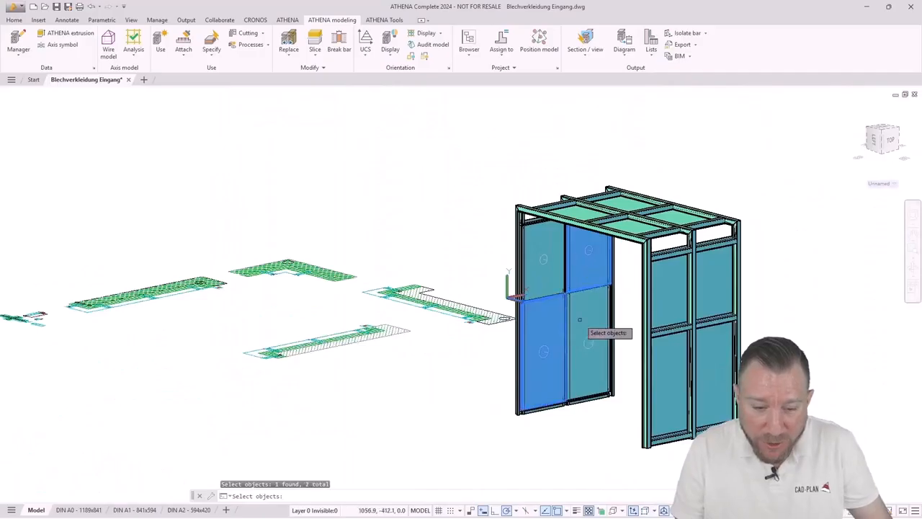
pyautogui.click(582, 320)
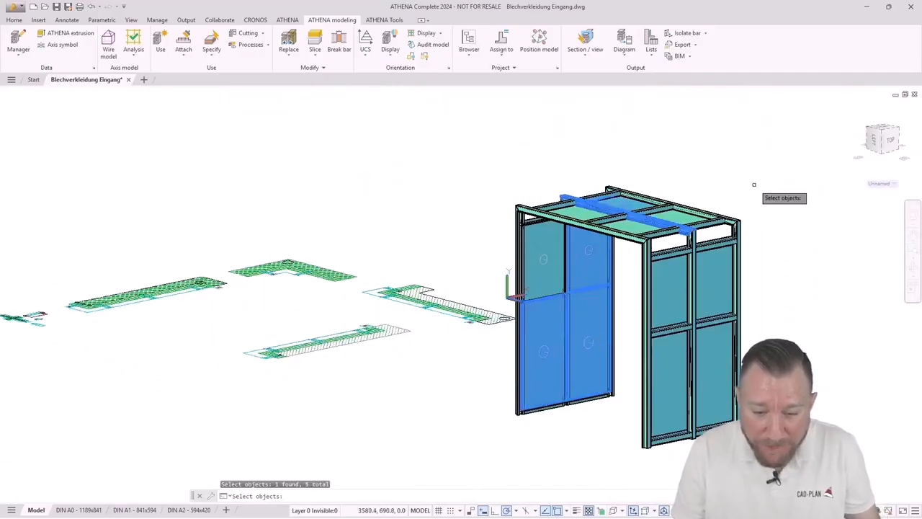
pyautogui.moveTo(760, 192)
pyautogui.mouseDown()
pyautogui.moveTo(613, 428)
pyautogui.moveTo(617, 441)
pyautogui.mouseUp()
pyautogui.click(761, 450)
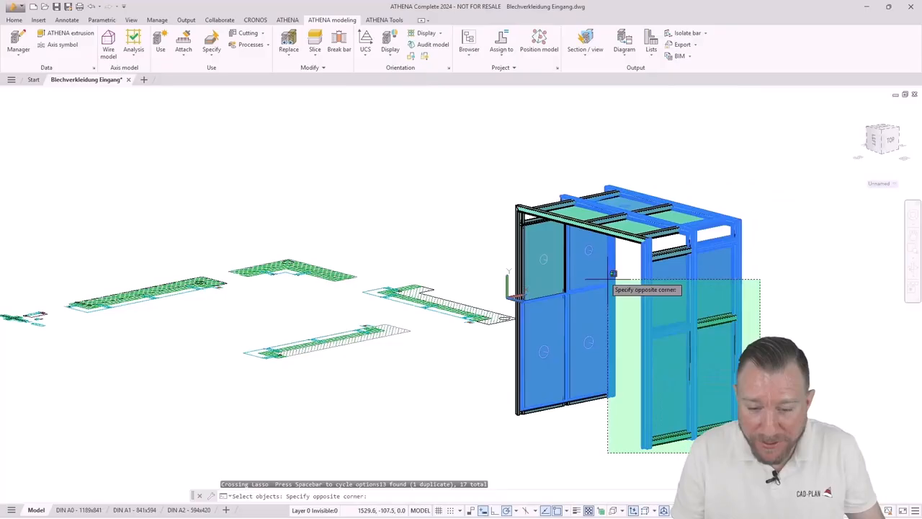
pyautogui.click(548, 176)
pyautogui.press('Return')
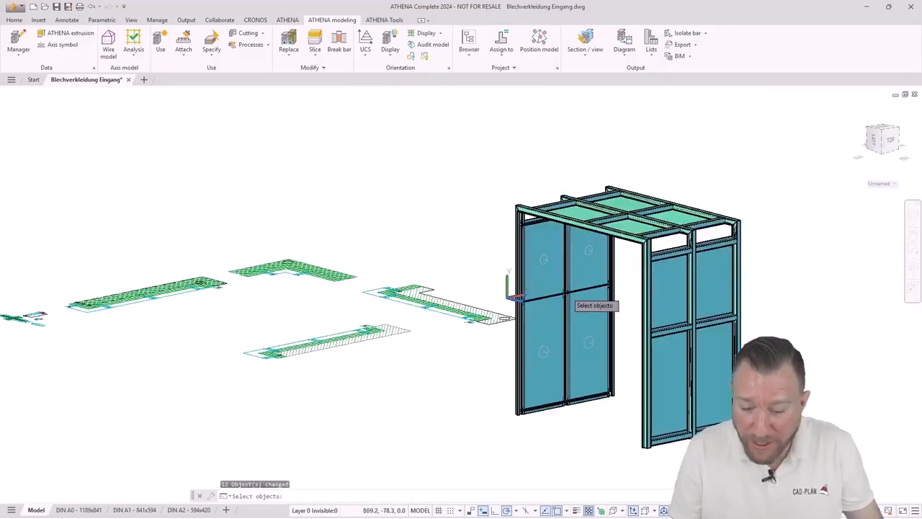
pyautogui.scroll(6, 567, 293)
pyautogui.scroll(4, 567, 295)
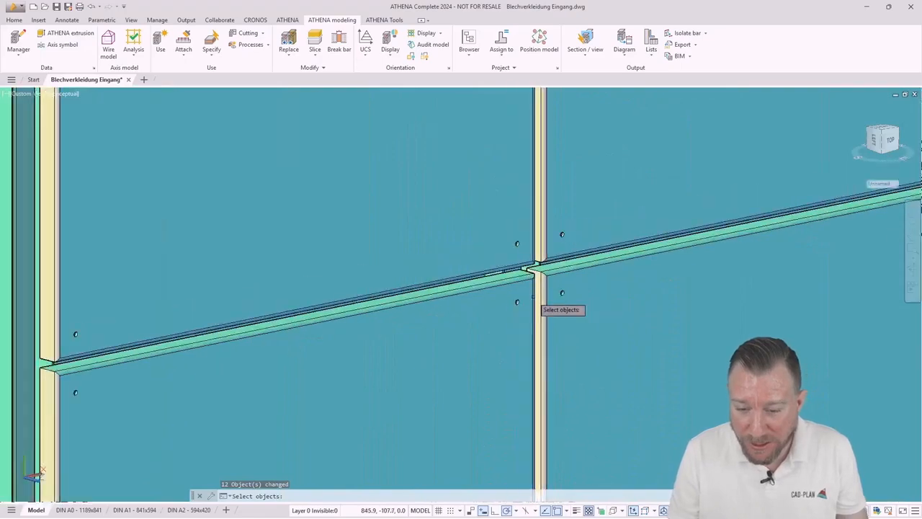
pyautogui.press('Escape')
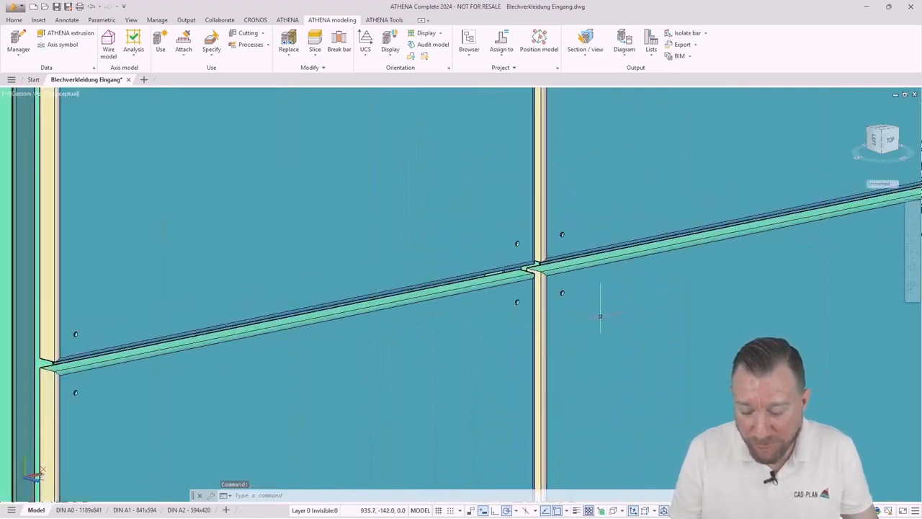
# Apply an arrangement to the front post of the left side wall, adding BGR110 from the current drawing's Kantungen folder.
pyautogui.keyDown('shift'); pyautogui.moveTo(600, 315); pyautogui.dragTo(593, 319); pyautogui.keyUp('shift')
pyautogui.keyDown('shift'); pyautogui.moveTo(593, 319); pyautogui.dragTo(428, 268, button='middle'); pyautogui.keyUp('shift')
pyautogui.scroll(-4, 601, 316)
pyautogui.scroll(-3, 429, 269)
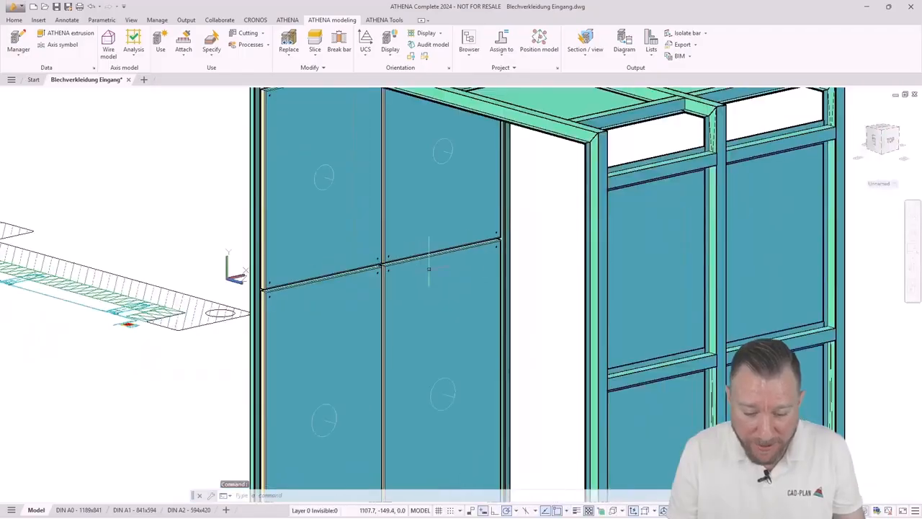
pyautogui.moveTo(522, 320); pyautogui.dragTo(507, 303, button='middle')
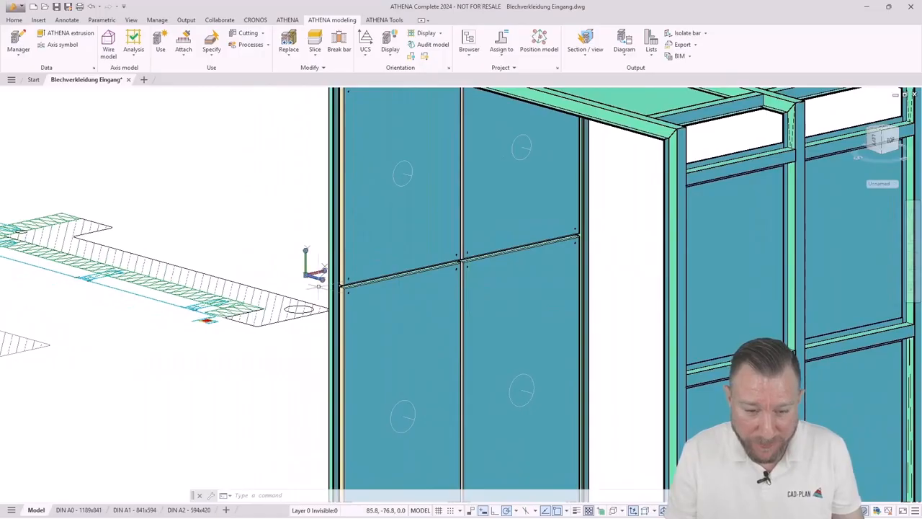
pyautogui.click(211, 43)
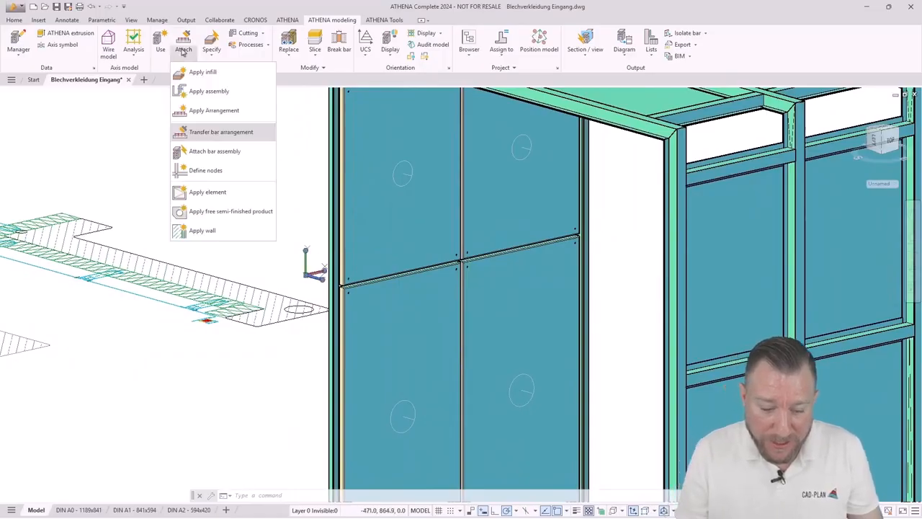
pyautogui.click(198, 110)
pyautogui.click(333, 196)
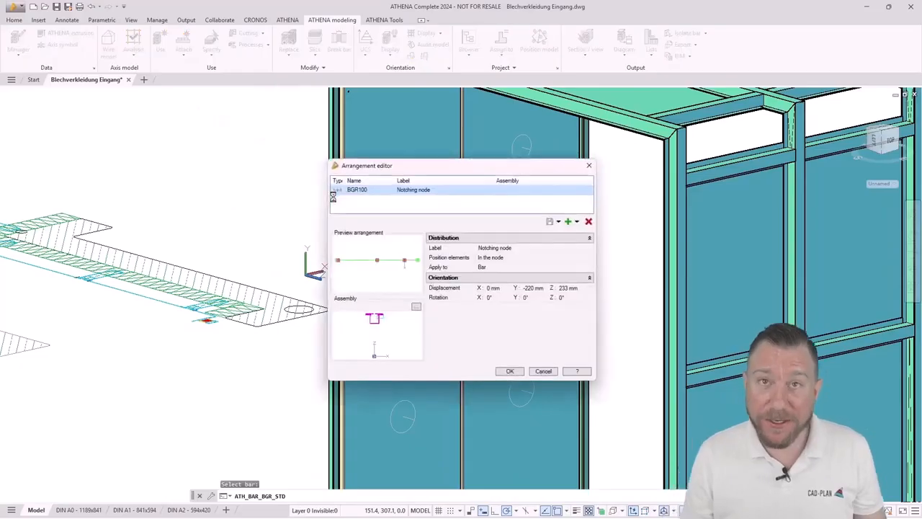
pyautogui.click(577, 222)
pyautogui.click(570, 248)
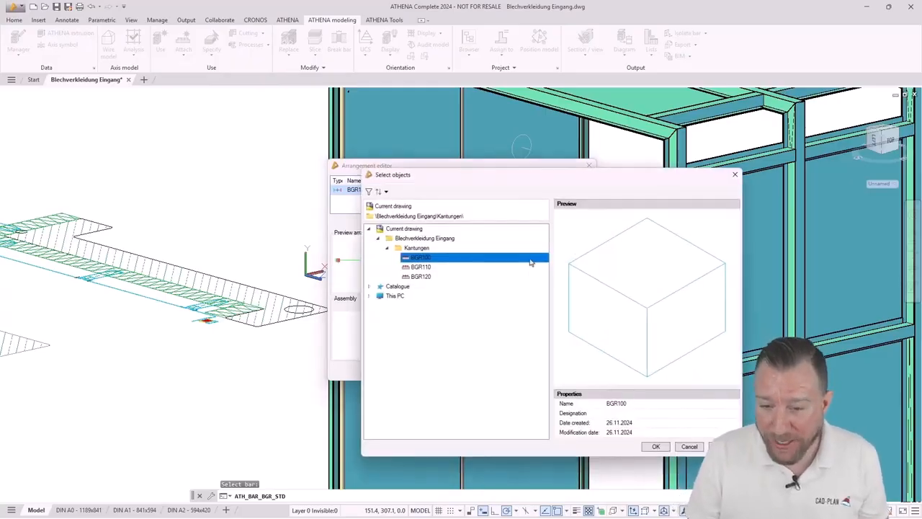
pyautogui.click(463, 267)
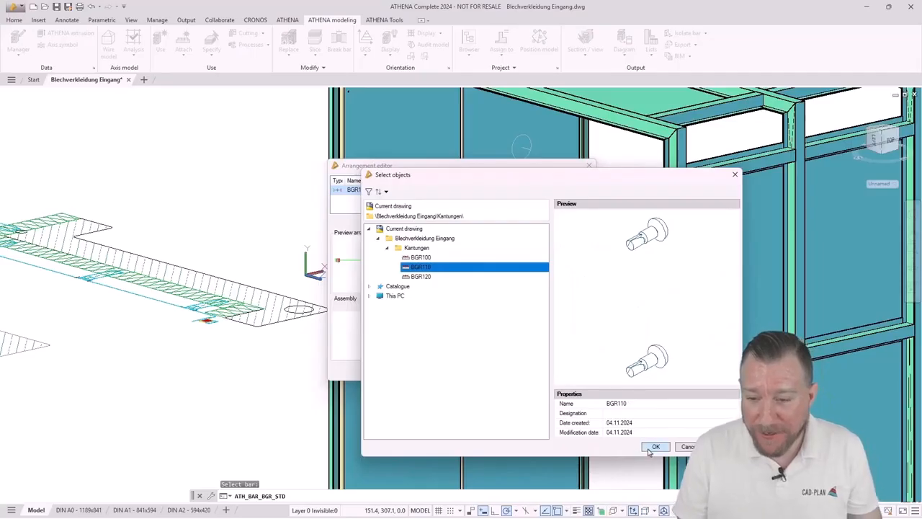
pyautogui.click(653, 448)
# Label the BGR110 arrangement "Screw Panel" and accept the arrangements for the post.
pyautogui.click(490, 248)
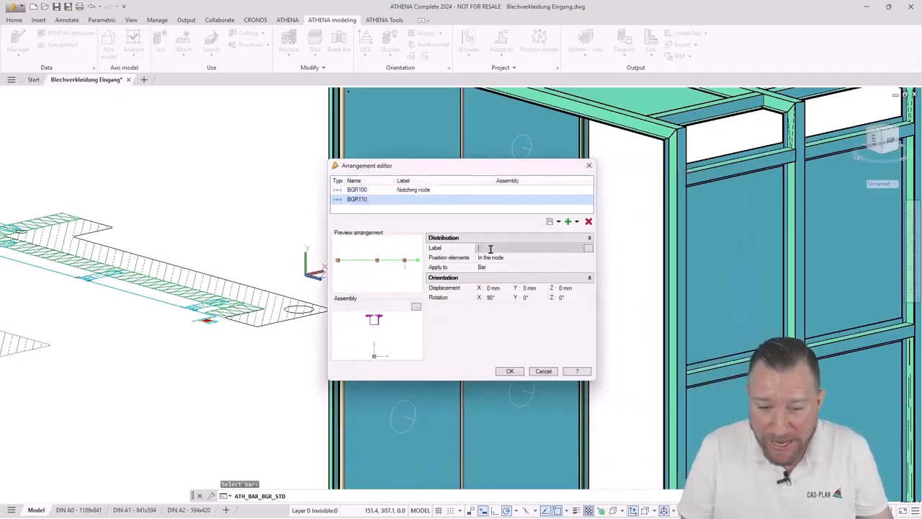
pyautogui.write('Sq')
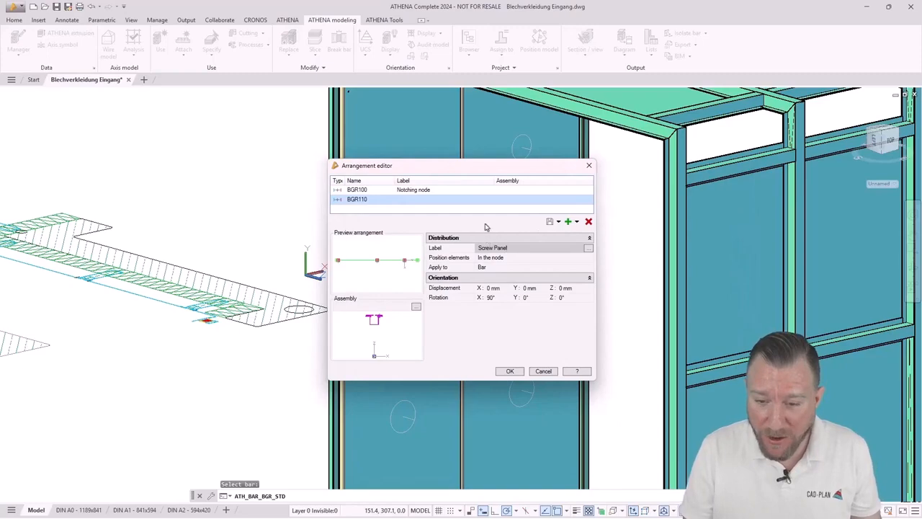
pyautogui.click(510, 372)
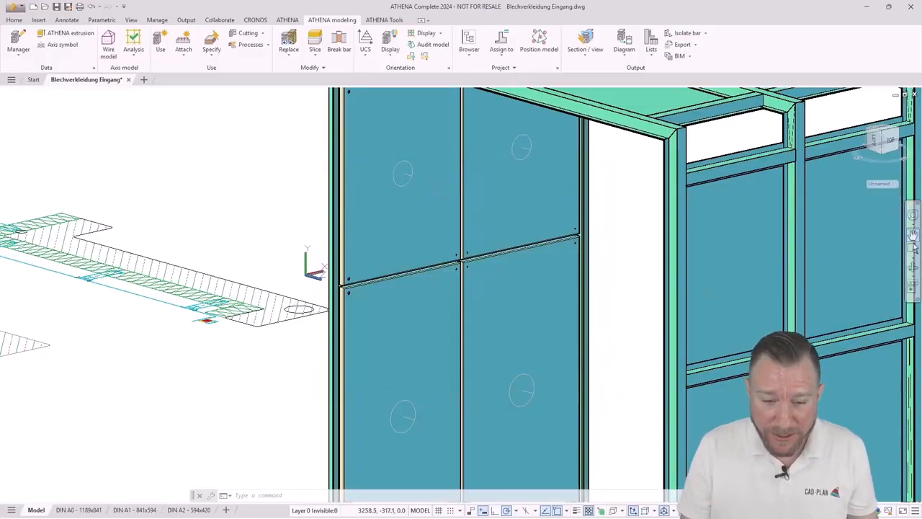
# Start transferring the bar arrangements BGR100 Notching node and BGR110 Screw Panel from the front post of the left side wall.
pyautogui.click(913, 251)
pyautogui.click(281, 214)
pyautogui.click(391, 329)
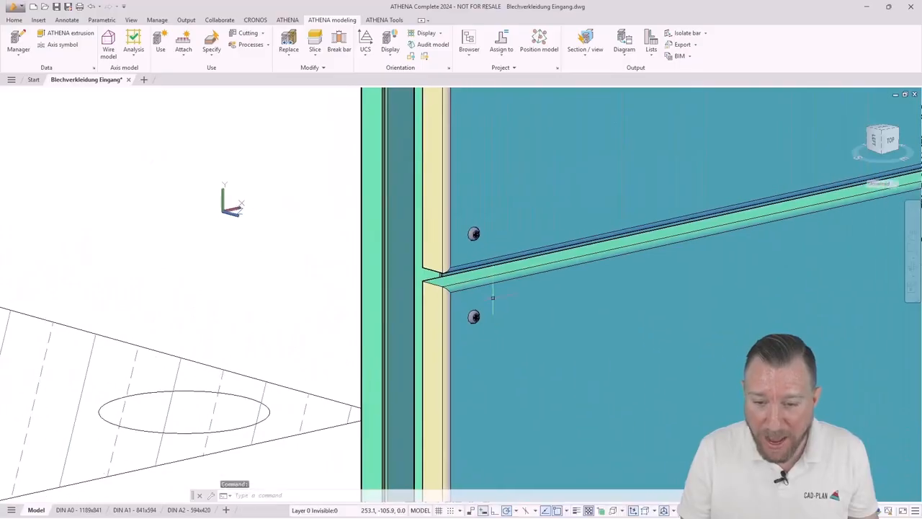
pyautogui.moveTo(494, 298)
pyautogui.keyDown('shift'); pyautogui.mouseDown(button='middle')
pyautogui.moveTo(497, 266)
pyautogui.moveTo(540, 250)
pyautogui.moveTo(431, 283)
pyautogui.moveTo(454, 262)
pyautogui.moveTo(432, 294)
pyautogui.moveTo(389, 272)
pyautogui.mouseUp(button='middle'); pyautogui.keyUp('shift')
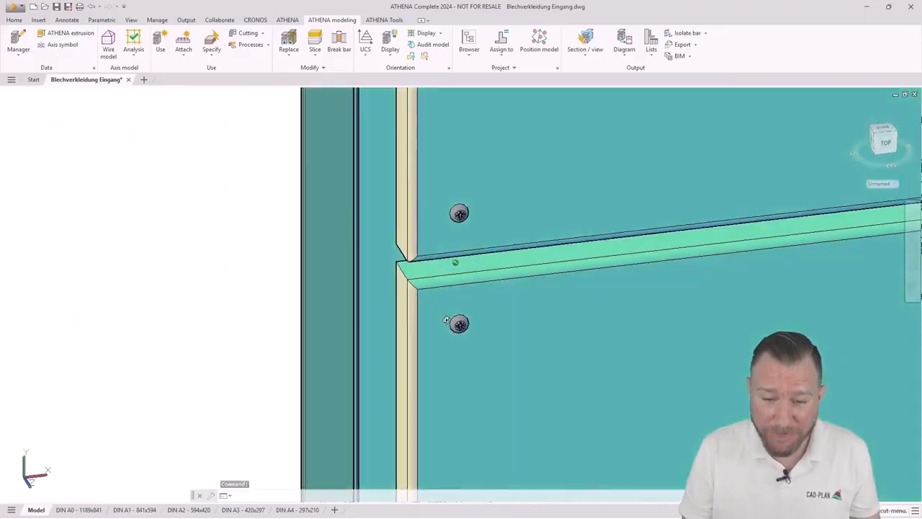
pyautogui.scroll(-4, 379, 267)
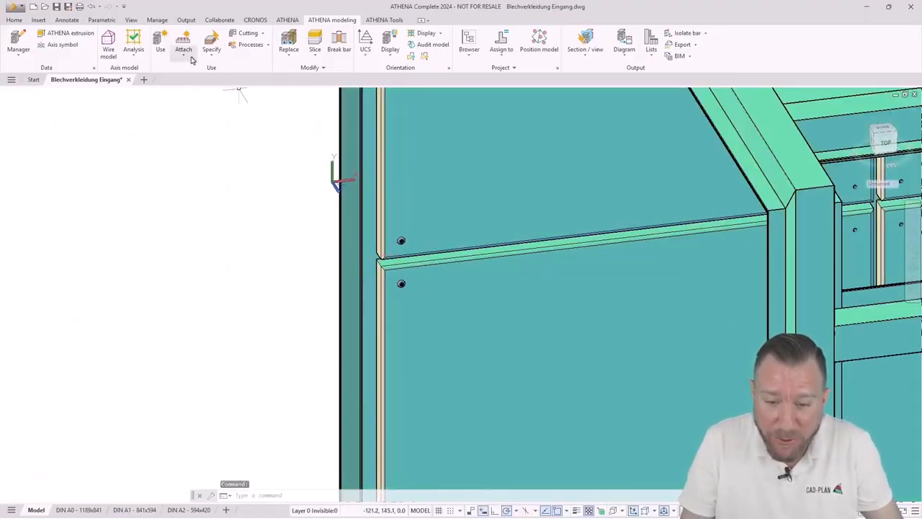
pyautogui.click(182, 57)
pyautogui.click(216, 131)
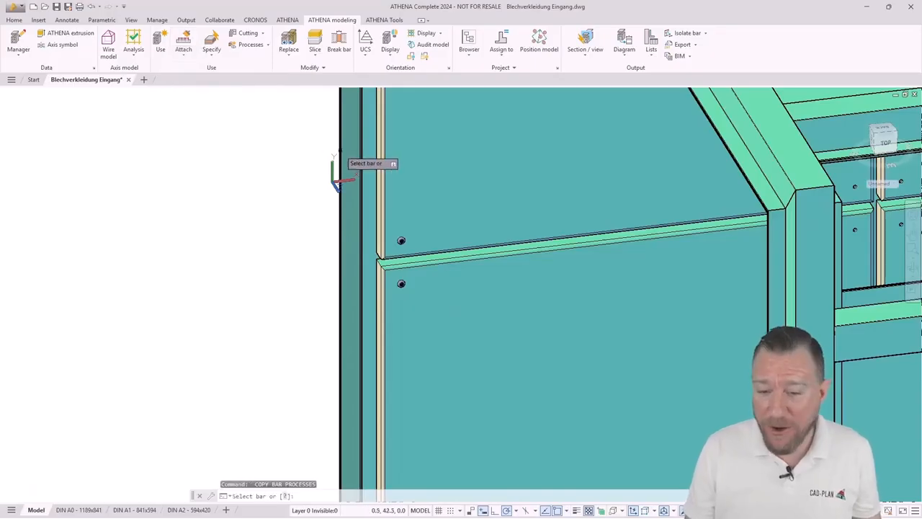
pyautogui.moveTo(347, 206); pyautogui.dragTo(393, 247)
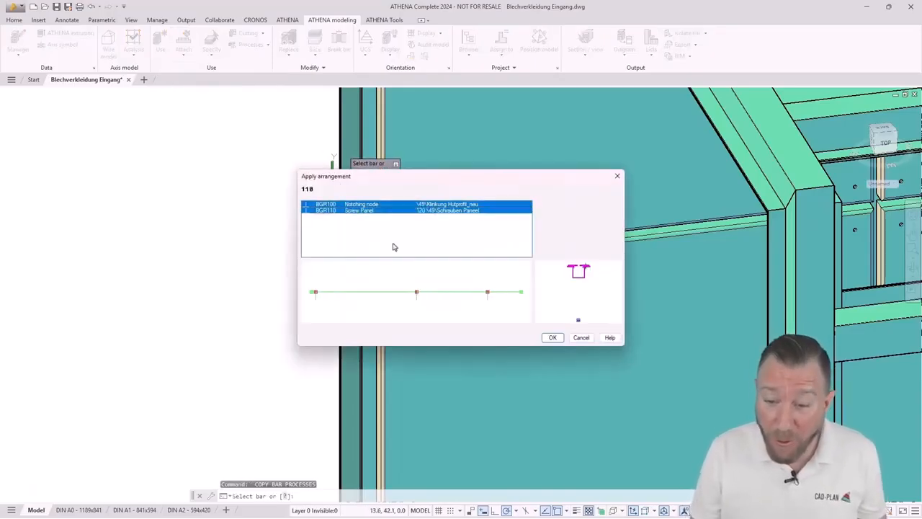
pyautogui.click(553, 337)
# Transfer the chosen arrangements to all bars of the entrance structure, selecting the whole structure as target.
pyautogui.scroll(-5, 303, 263)
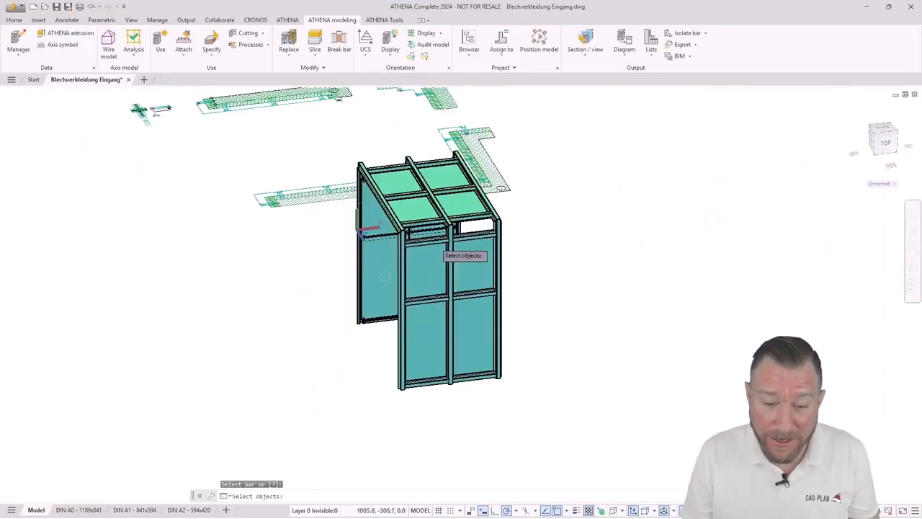
pyautogui.click(546, 400)
pyautogui.click(319, 146)
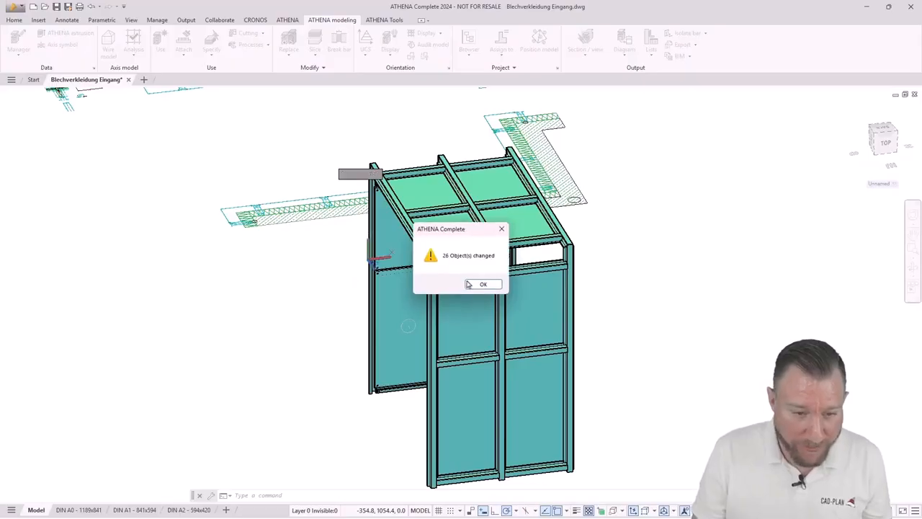
pyautogui.click(482, 284)
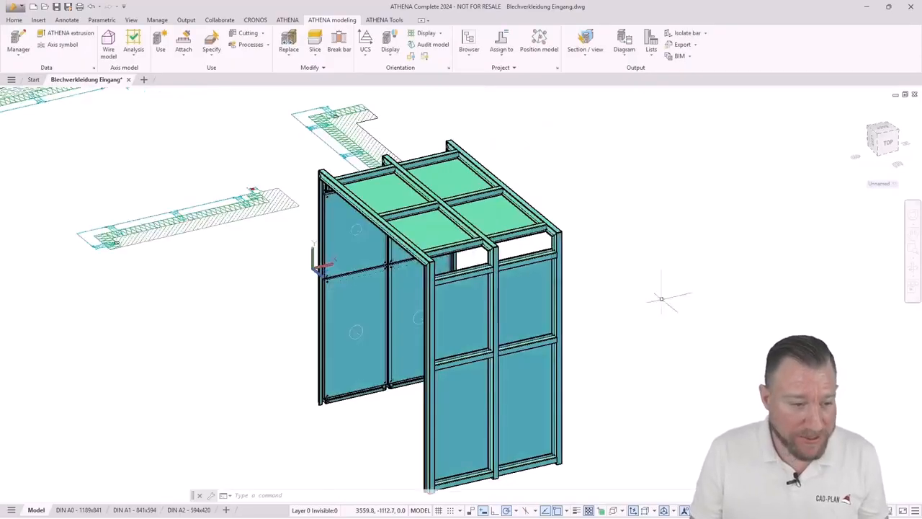
pyautogui.click(662, 292)
pyautogui.press('Escape')
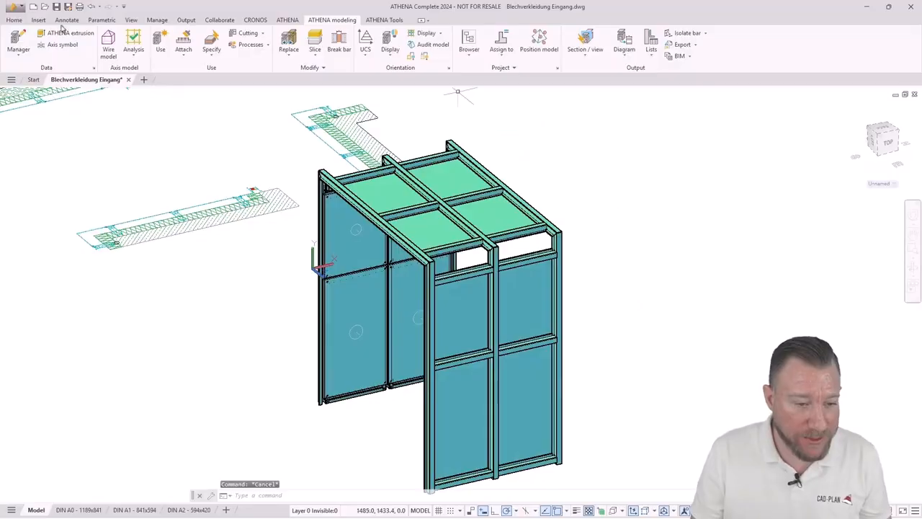
# Thaw layer 01 Blech uml. and examine the sheet metal cladding around the entrance substructure.
pyautogui.click(14, 20)
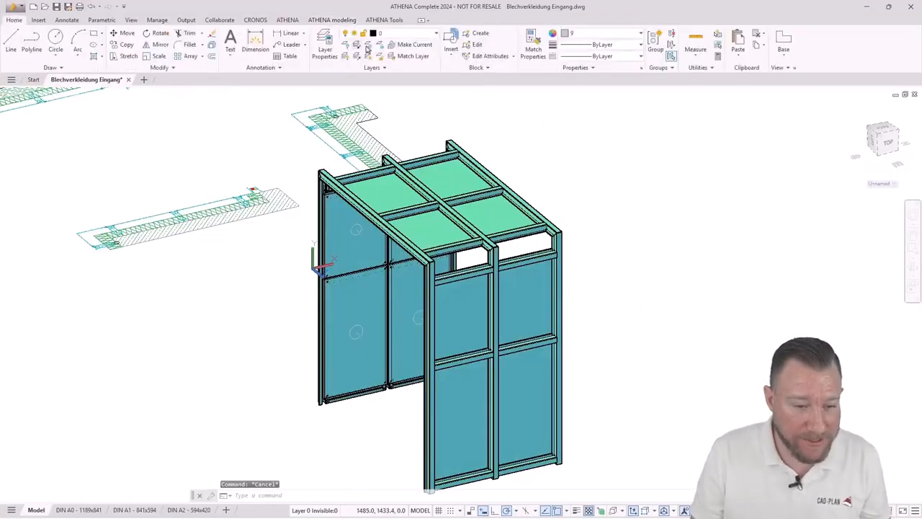
pyautogui.click(420, 35)
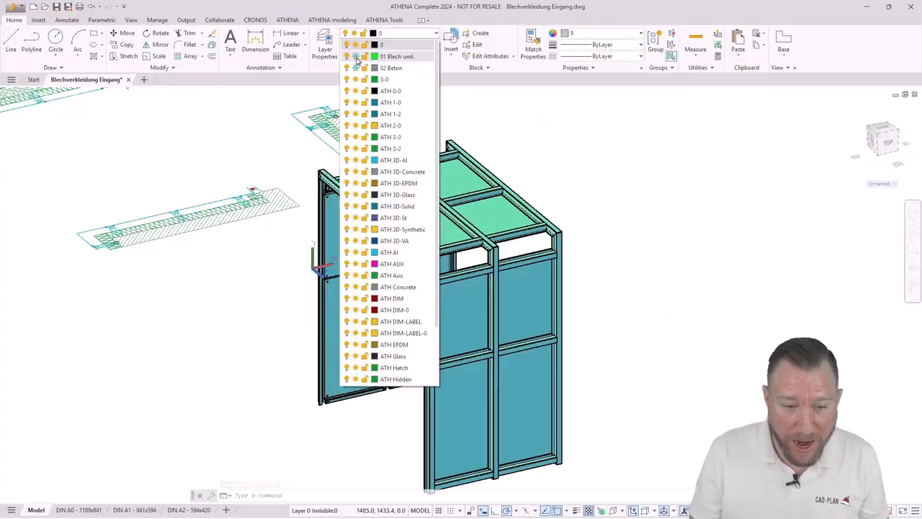
pyautogui.click(355, 57)
pyautogui.press('Escape')
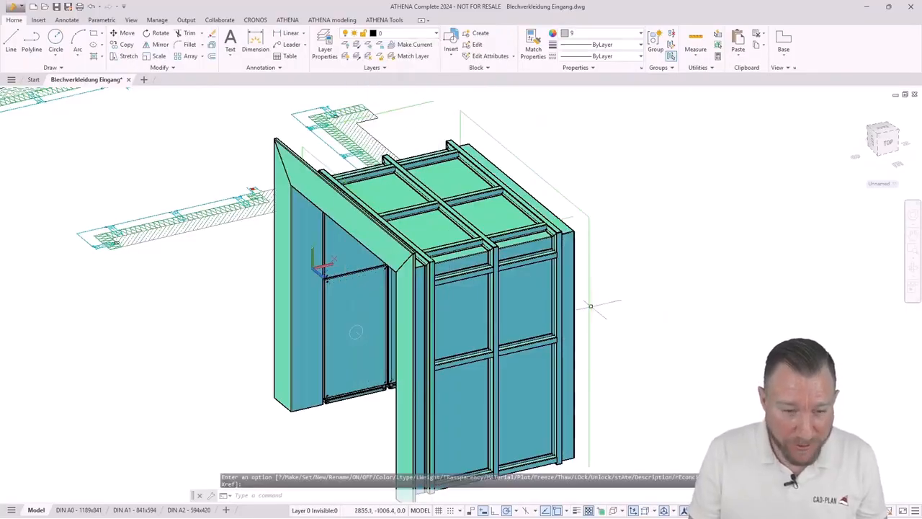
pyautogui.press('Return')
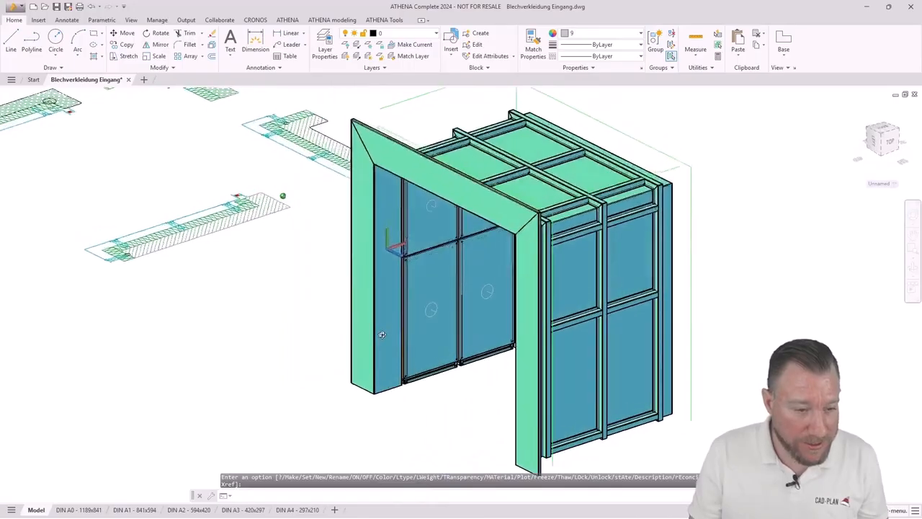
pyautogui.scroll(5, 529, 245)
pyautogui.keyDown('shift'); pyautogui.moveTo(529, 245); pyautogui.dragTo(447, 384, button='middle'); pyautogui.keyUp('shift')
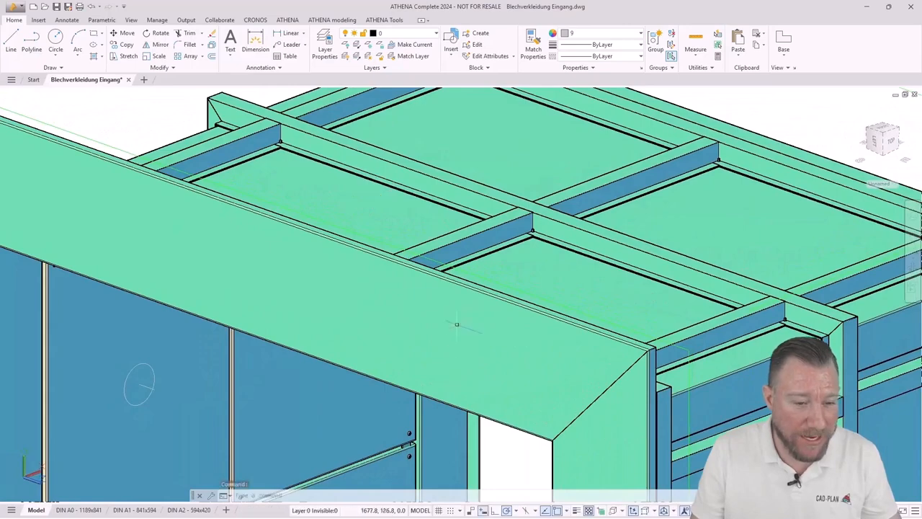
pyautogui.scroll(-3, 473, 243)
pyautogui.scroll(-3, 473, 297)
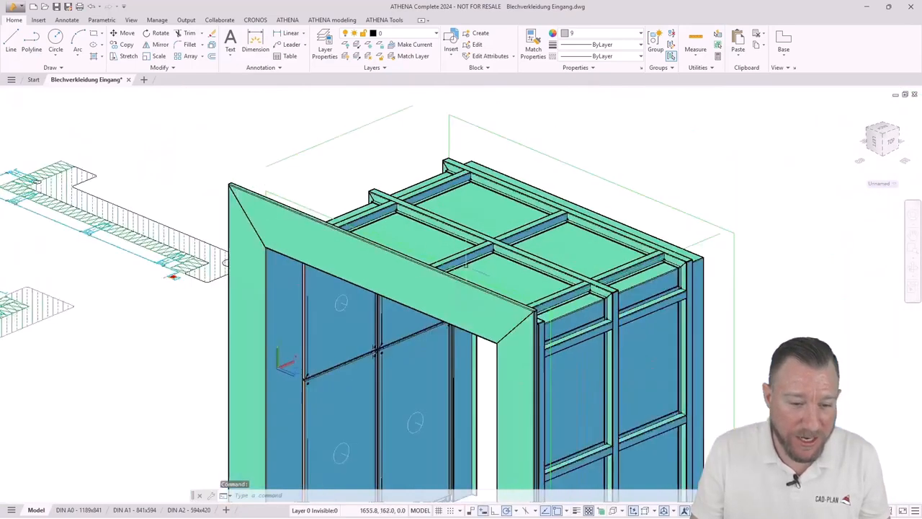
pyautogui.scroll(-2, 446, 288)
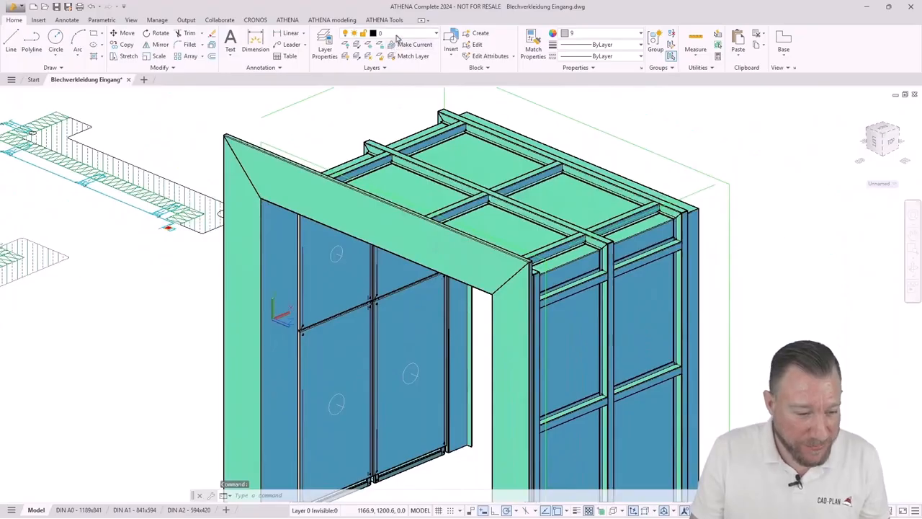
# Freeze layer 01 Blech uml. again to hide the sheet metal cladding.
pyautogui.click(396, 34)
pyautogui.click(356, 58)
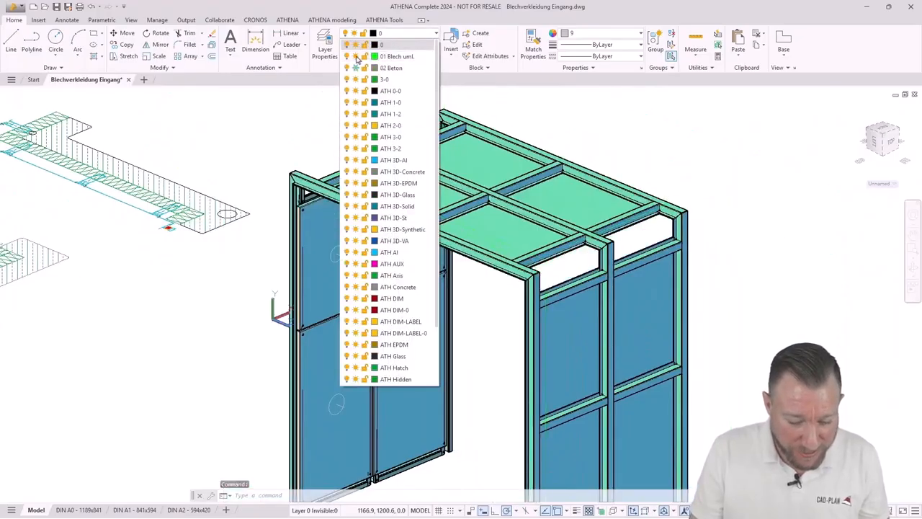
# In the Project Browser, create new positions under 100 Profiles of P002 Production-Project, using the Bars selection filter on the whole structure.
pyautogui.click(320, 20)
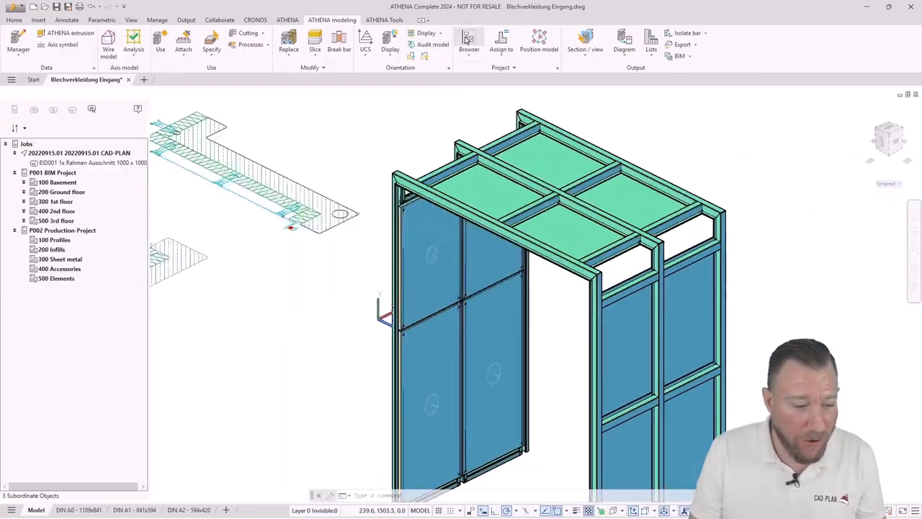
pyautogui.click(469, 41)
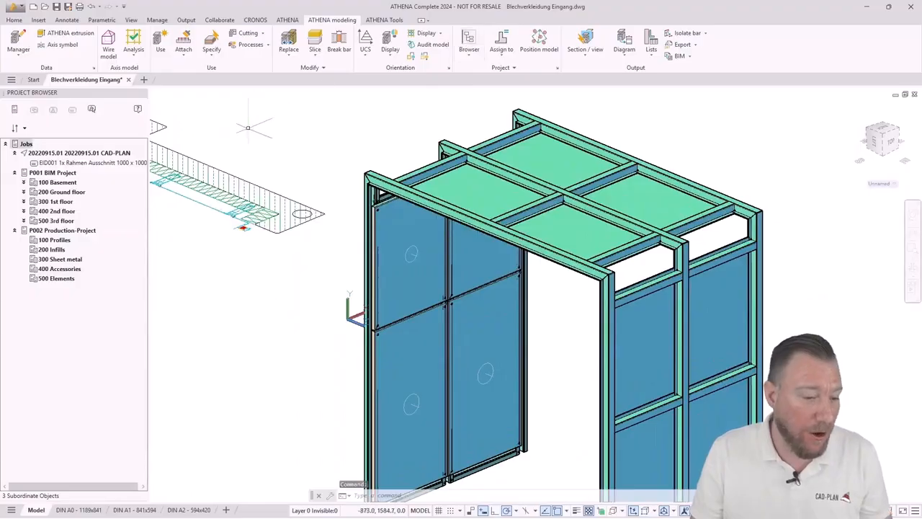
pyautogui.rightClick(52, 239)
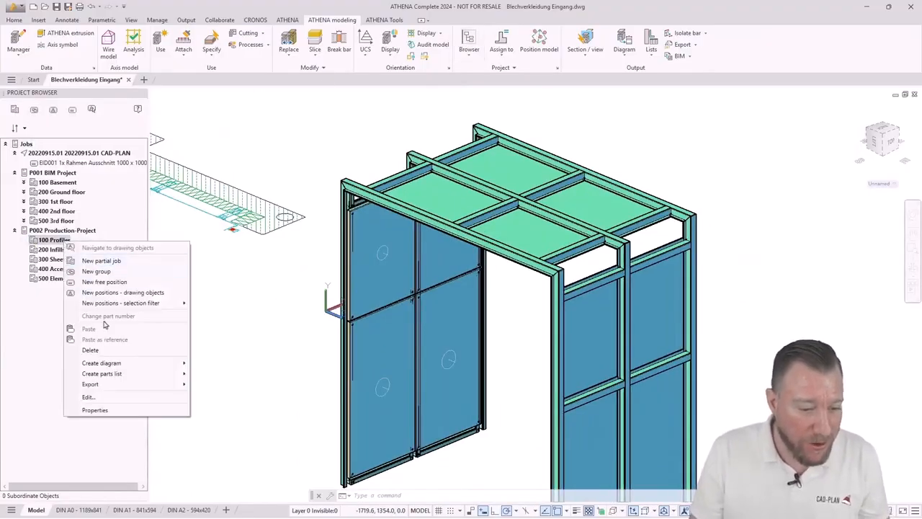
pyautogui.moveTo(144, 302)
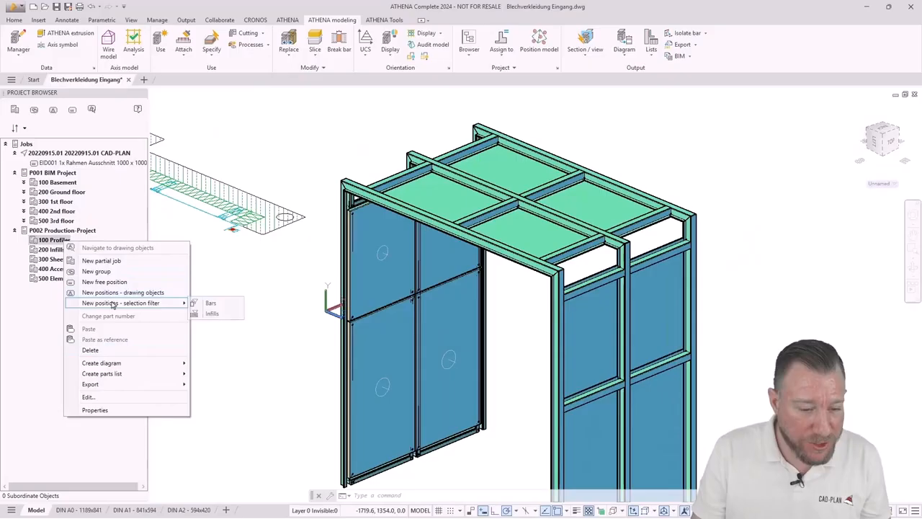
pyautogui.click(211, 302)
pyautogui.scroll(-3, 555, 157)
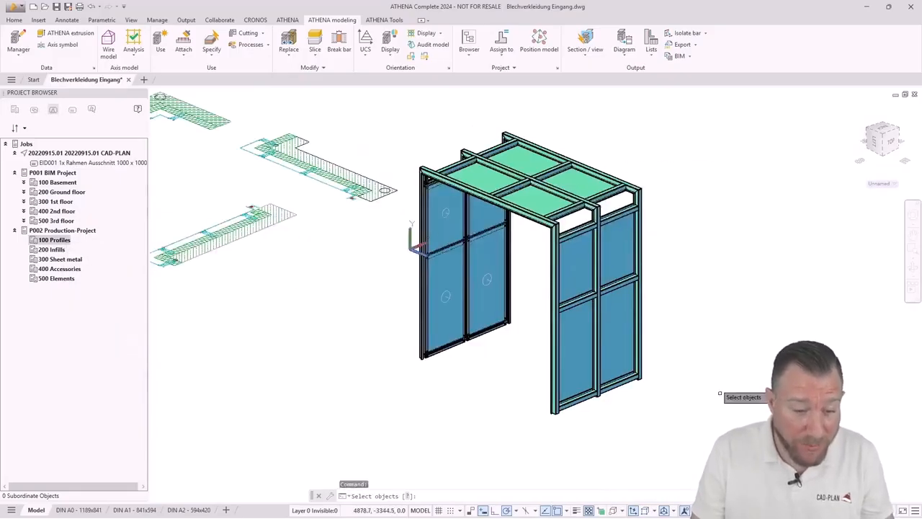
pyautogui.click(692, 426)
pyautogui.click(410, 126)
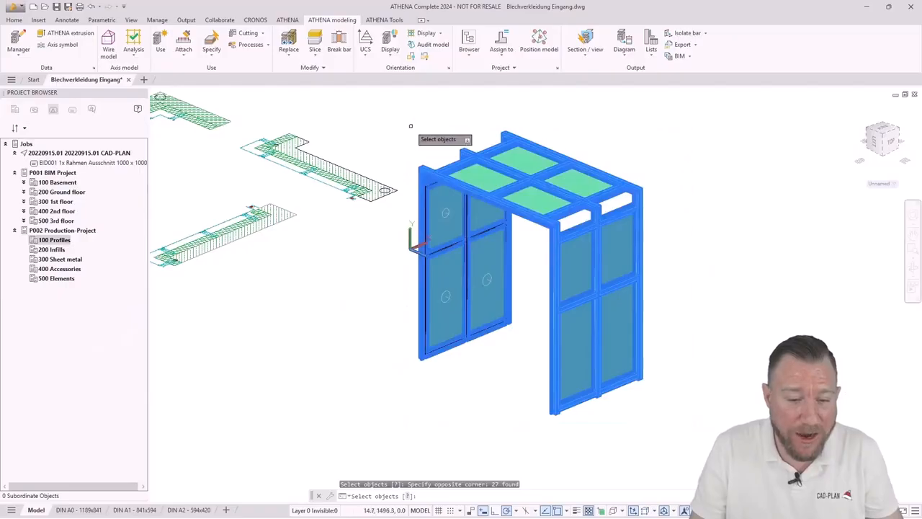
pyautogui.press('Return')
# Create new positions from drawing objects under 200 Infills, selecting the whole entrance structure.
pyautogui.scroll(-2, 63, 224)
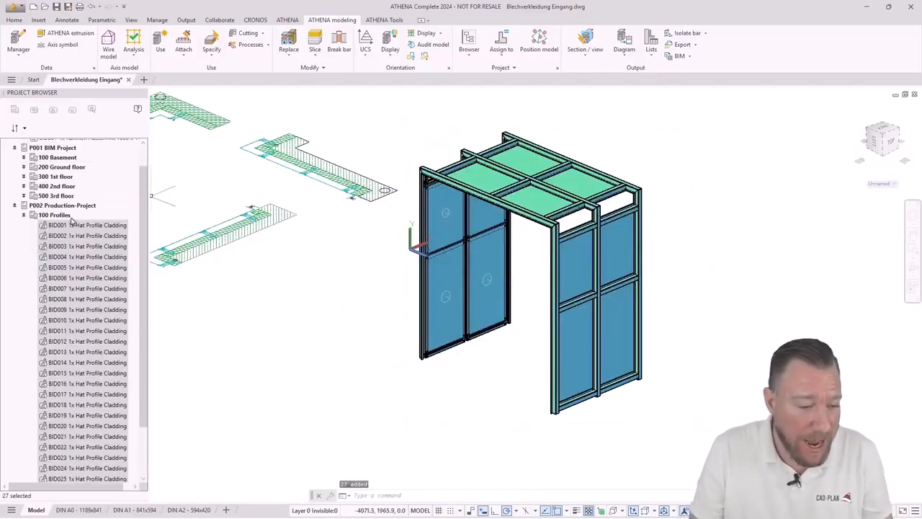
pyautogui.rightClick(62, 273)
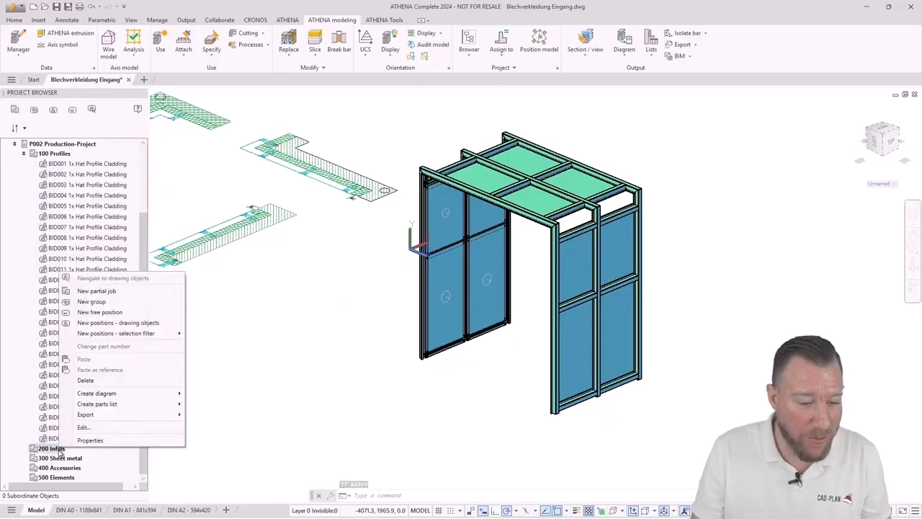
pyautogui.moveTo(96, 389)
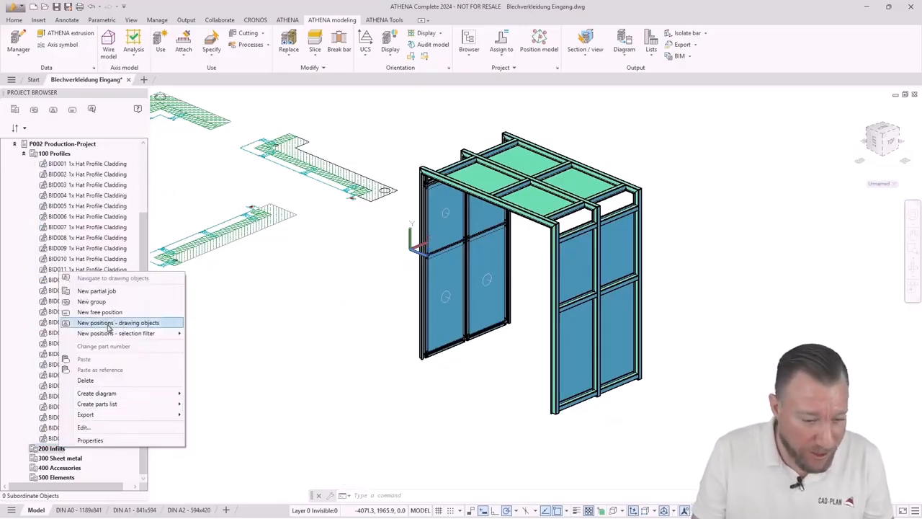
pyautogui.click(112, 322)
pyautogui.click(695, 118)
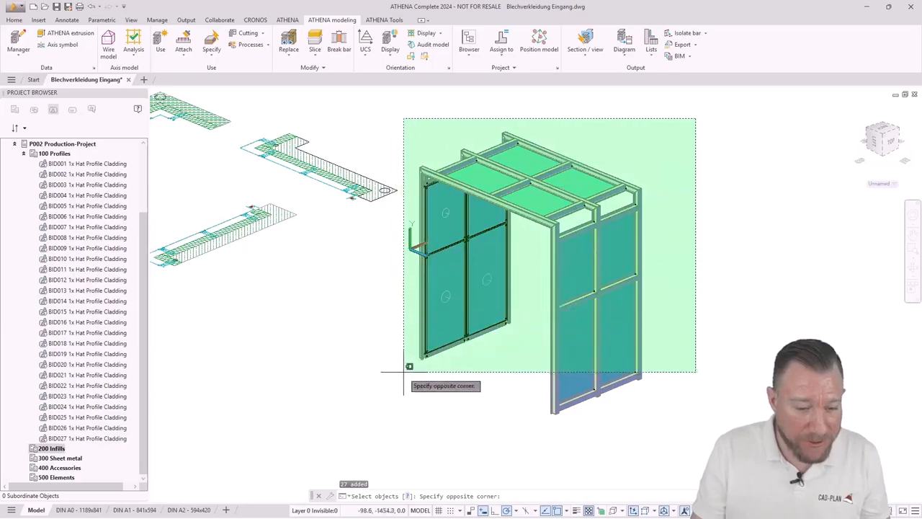
pyautogui.click(406, 421)
pyautogui.press('Return')
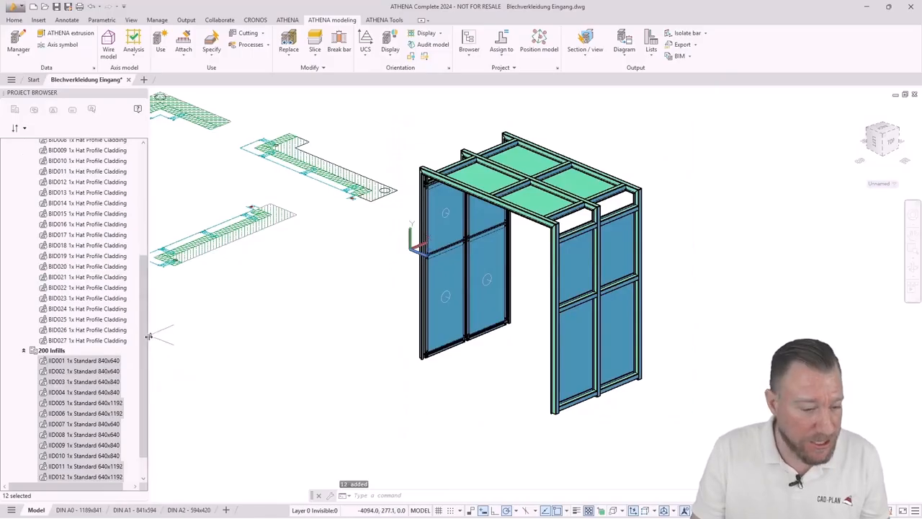
# Widen the Project Browser and check the preview and object properties of position BID026, closing the properties after viewing.
pyautogui.moveTo(162, 334); pyautogui.dragTo(188, 335)
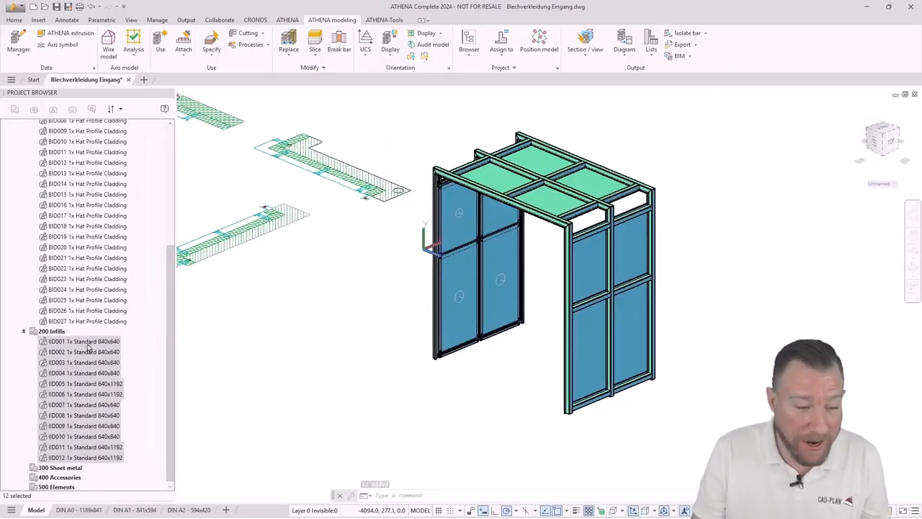
pyautogui.click(70, 312)
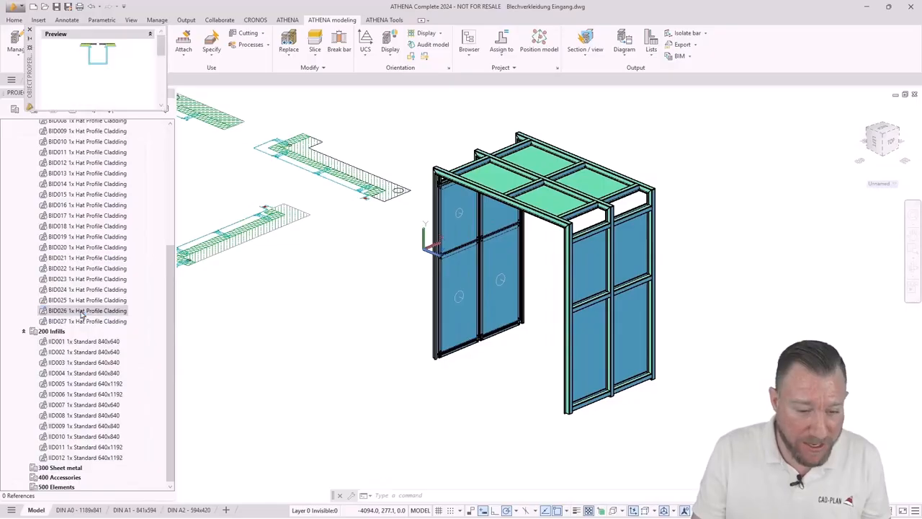
pyautogui.moveTo(99, 110); pyautogui.dragTo(96, 158)
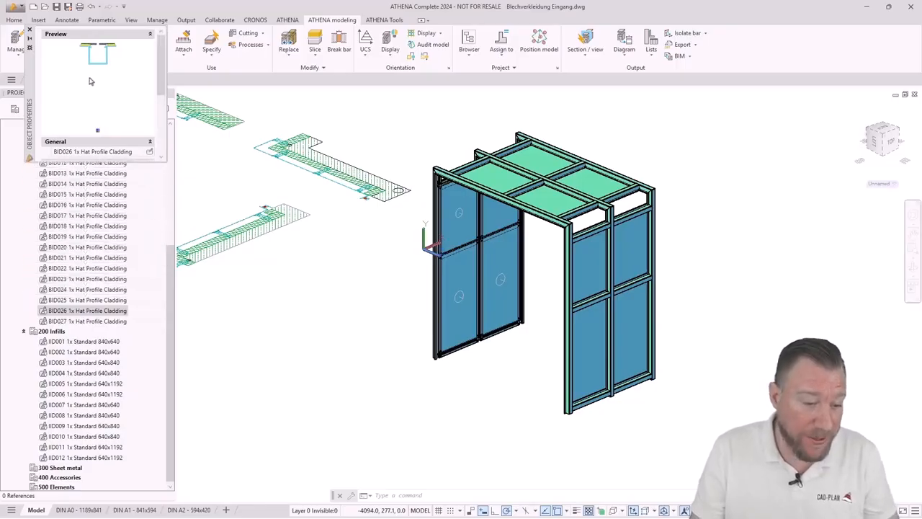
pyautogui.click(29, 31)
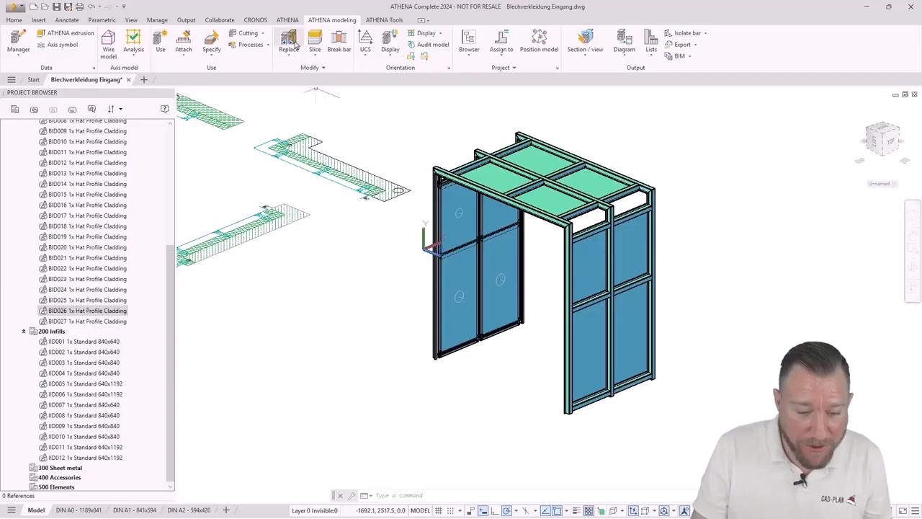
# Thaw layer 01 Blech uml. to show the sheet metal cladding around the structure.
pyautogui.click(13, 20)
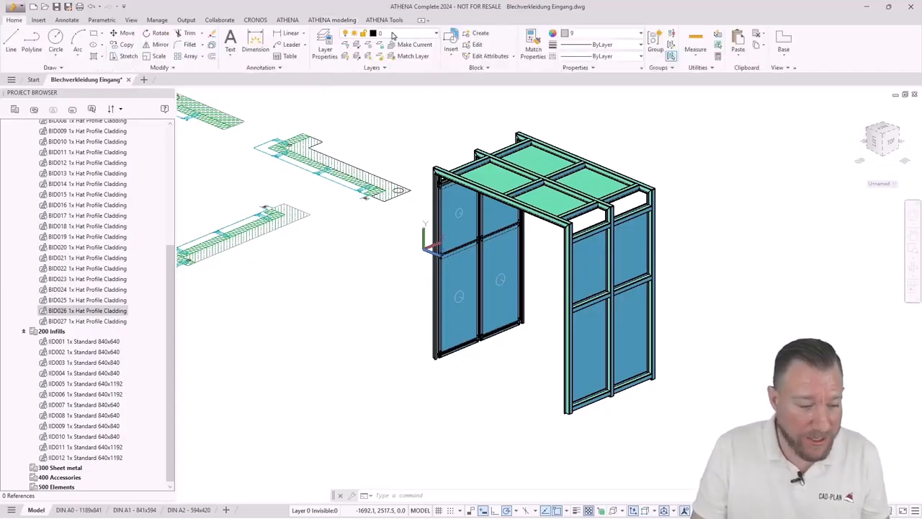
pyautogui.click(389, 33)
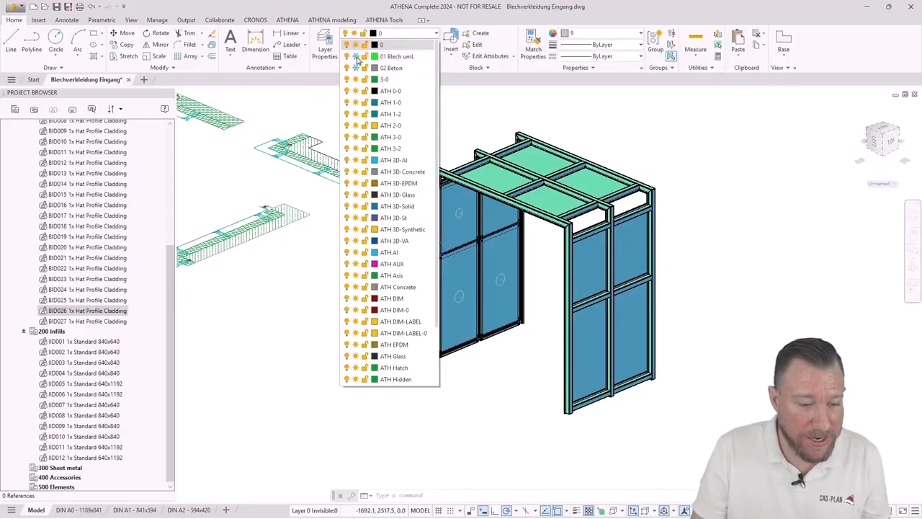
pyautogui.click(356, 56)
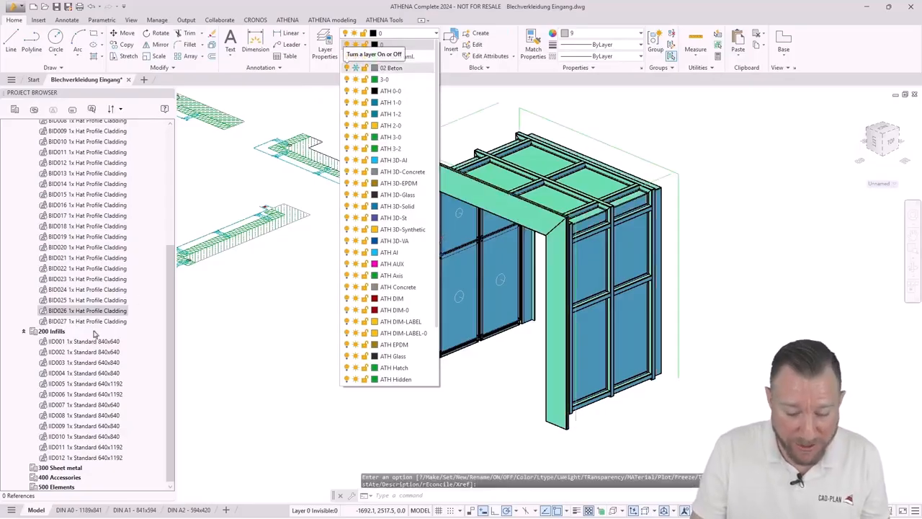
# Add the sheet metal cladding parts as new drawing object positions under 100 Profiles, selecting the whole entrance model.
pyautogui.scroll(5, 90, 322)
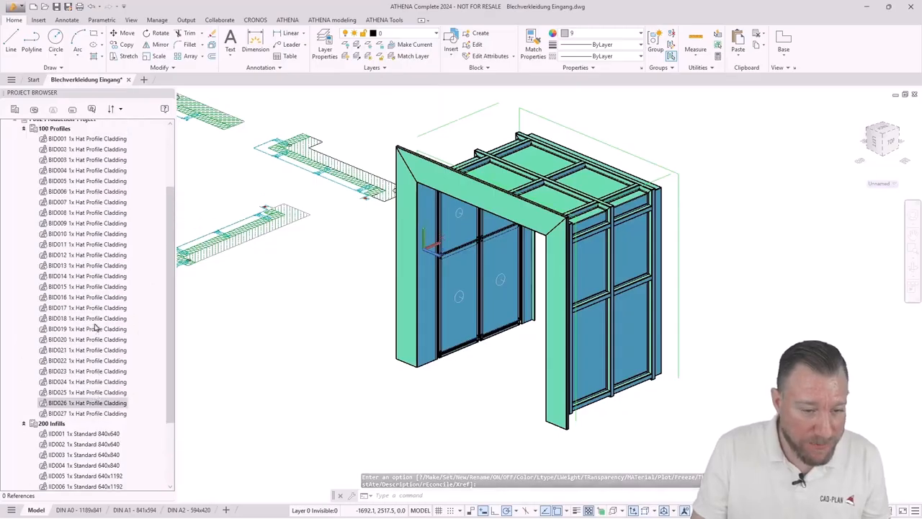
pyautogui.click(58, 198)
pyautogui.rightClick(61, 199)
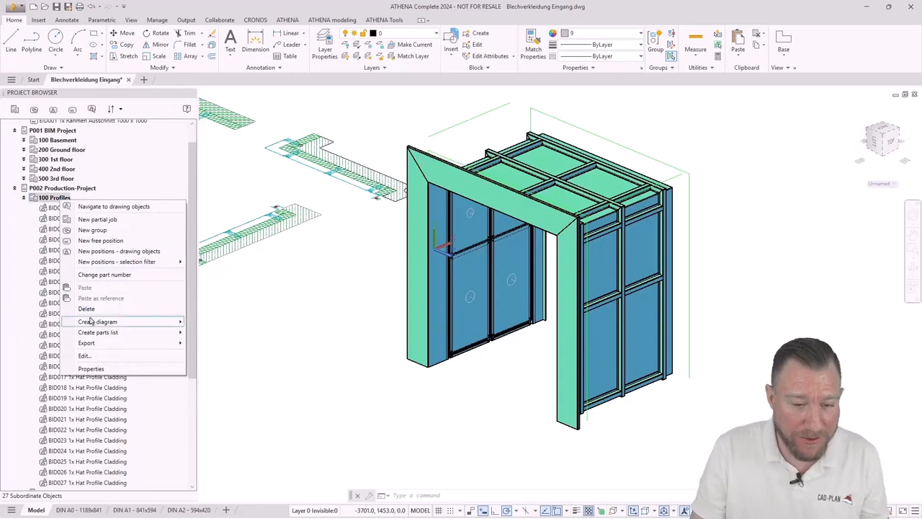
pyautogui.click(113, 254)
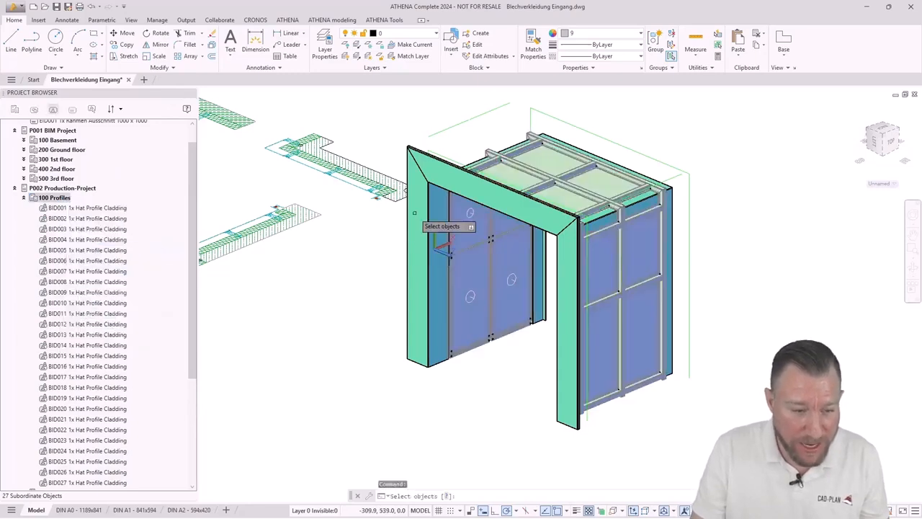
pyautogui.click(702, 115)
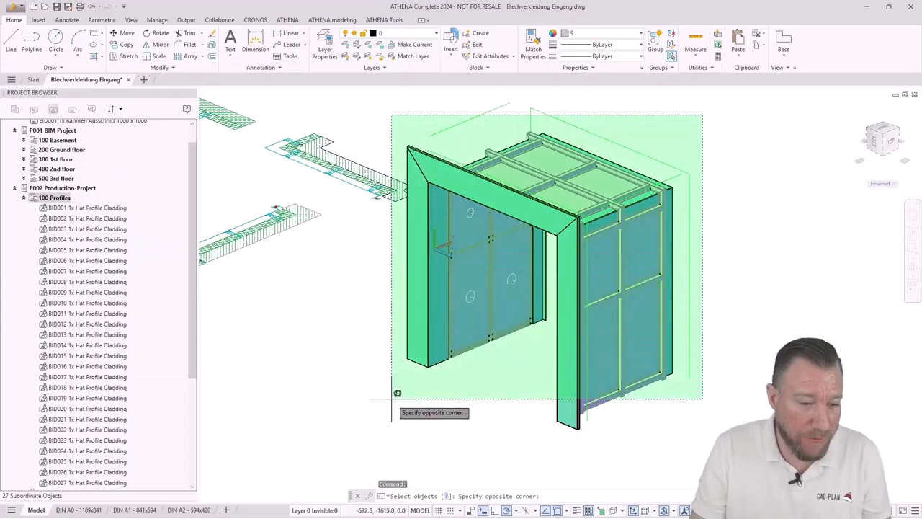
pyautogui.click(417, 424)
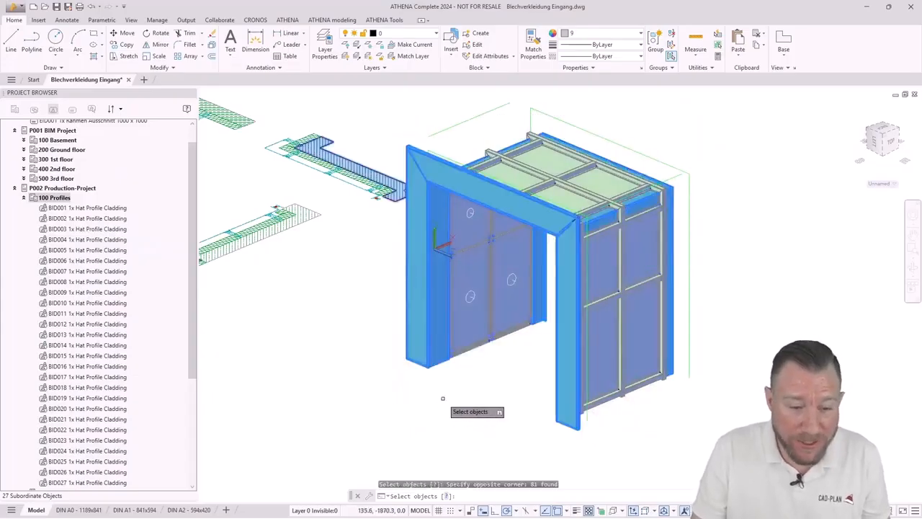
pyautogui.press('Return')
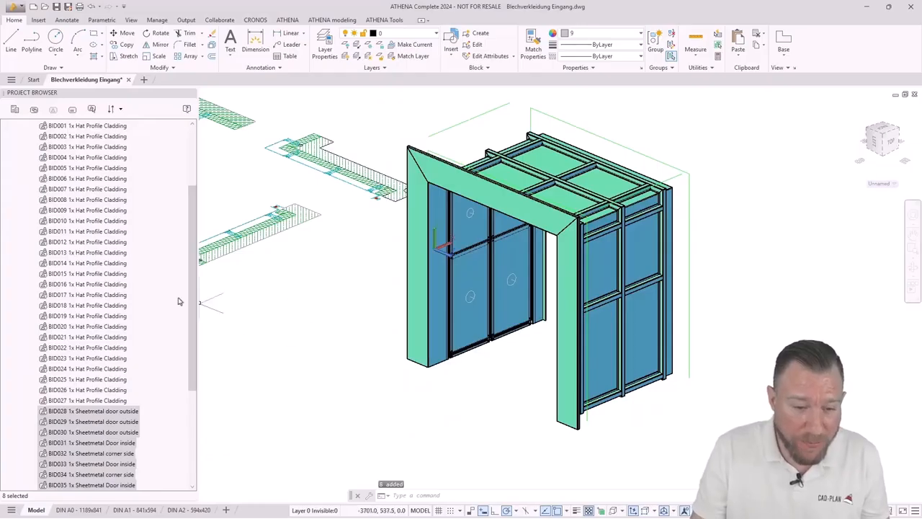
# Review the preview, tag and additional properties of the sheet metal corner side position BID032.
pyautogui.scroll(-2, 154, 301)
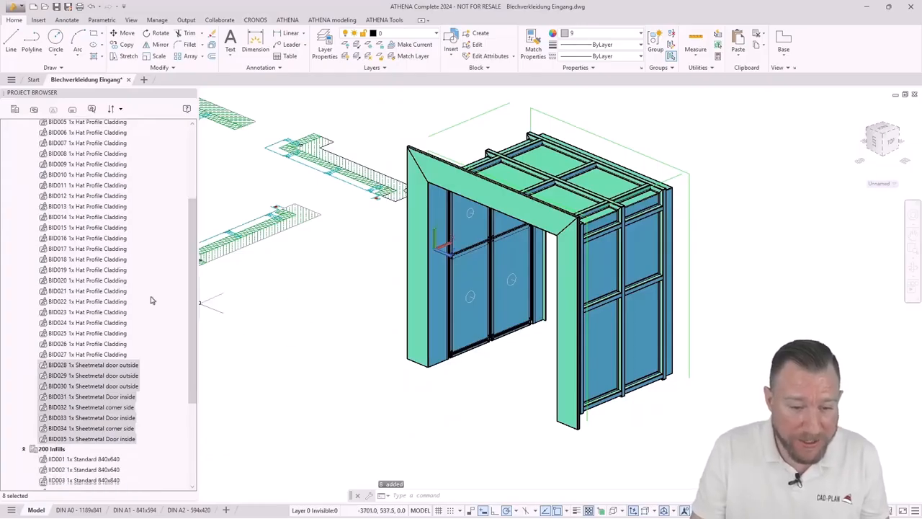
pyautogui.click(99, 409)
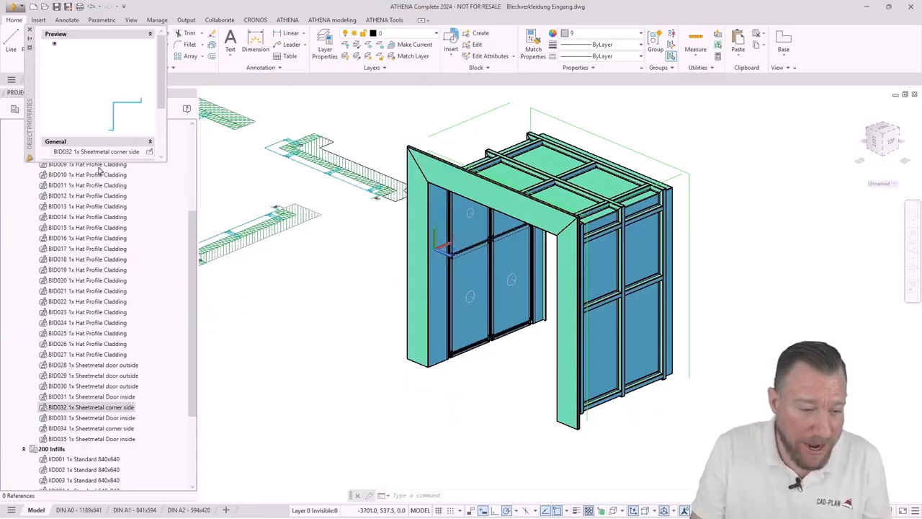
pyautogui.scroll(-3, 82, 89)
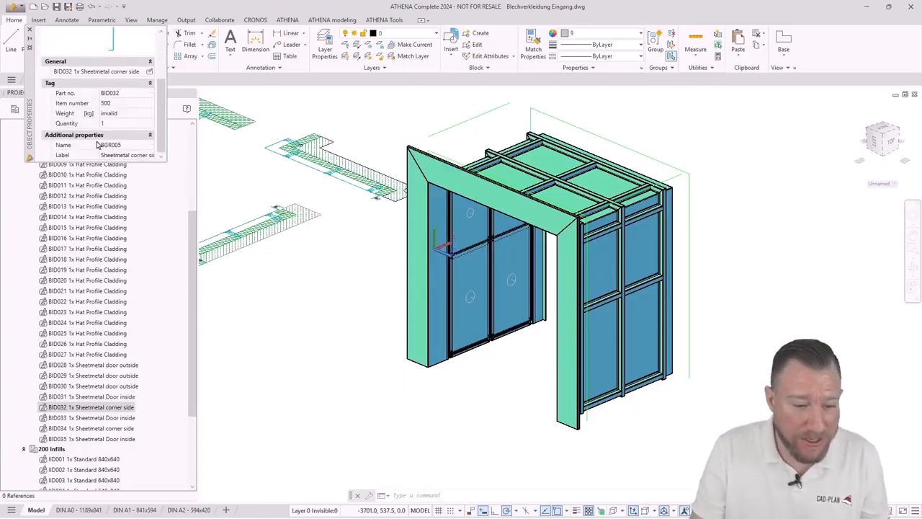
# Enlarge the object properties of position BID032 to view them completely, and close the properties.
pyautogui.moveTo(105, 161); pyautogui.dragTo(108, 241)
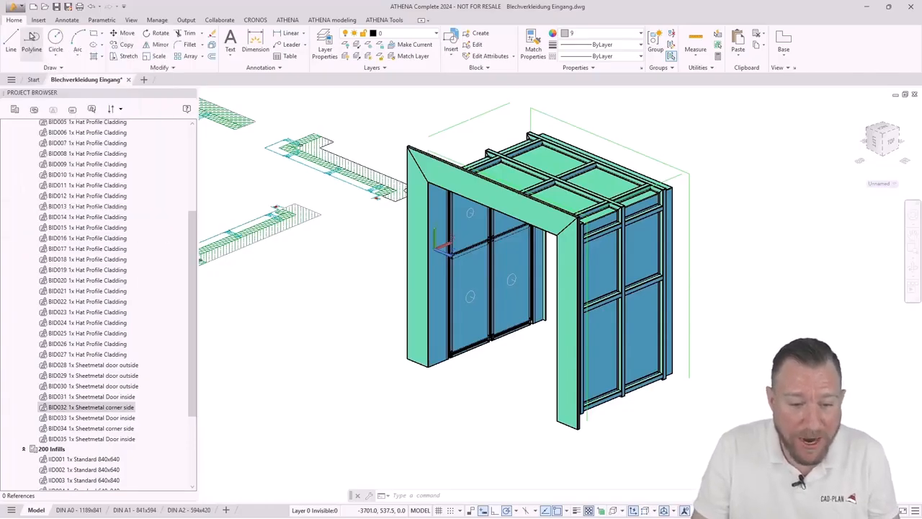
pyautogui.click(30, 29)
pyautogui.click(254, 307)
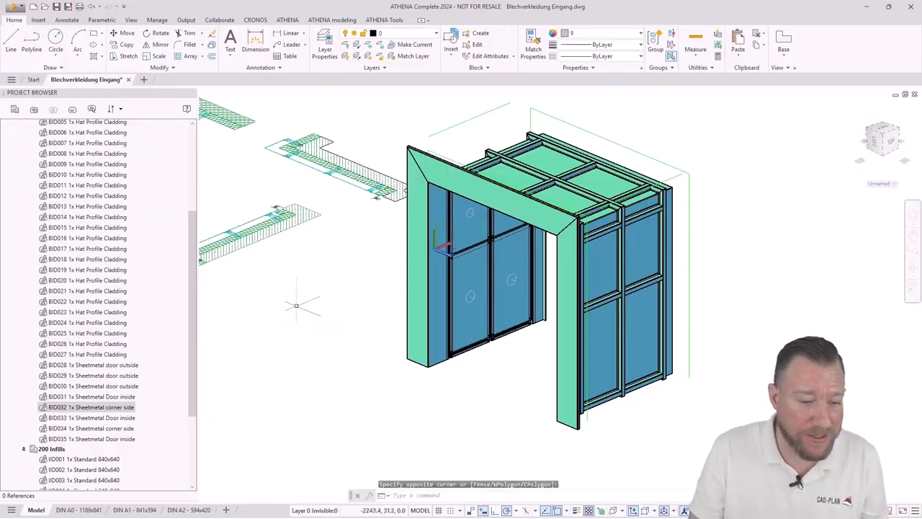
pyautogui.moveTo(320, 300); pyautogui.dragTo(265, 304, button='middle')
pyautogui.scroll(3, 262, 304)
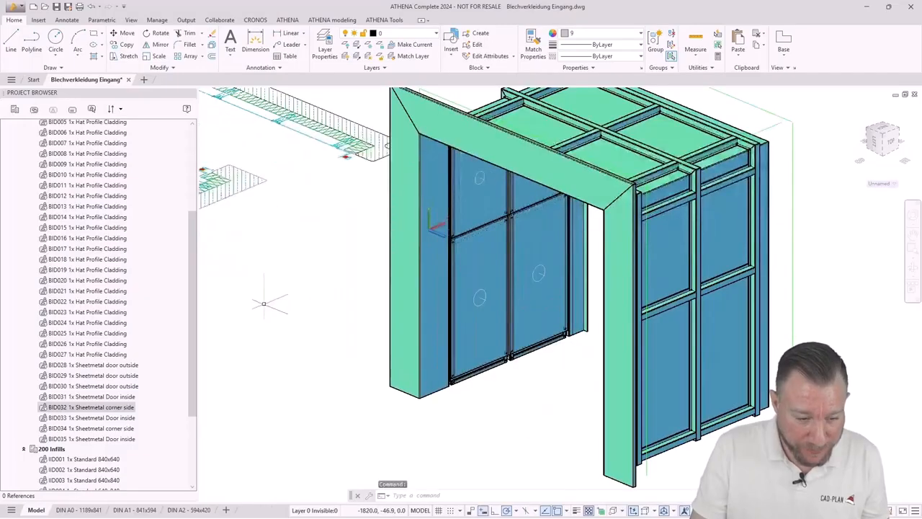
pyautogui.scroll(-4, 283, 307)
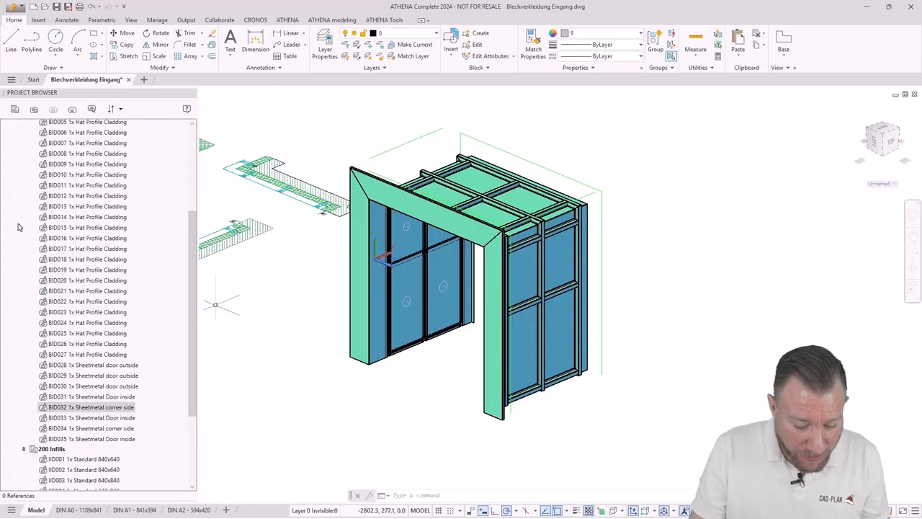
pyautogui.scroll(2, 411, 170)
pyautogui.moveTo(412, 184); pyautogui.dragTo(395, 167, button='middle')
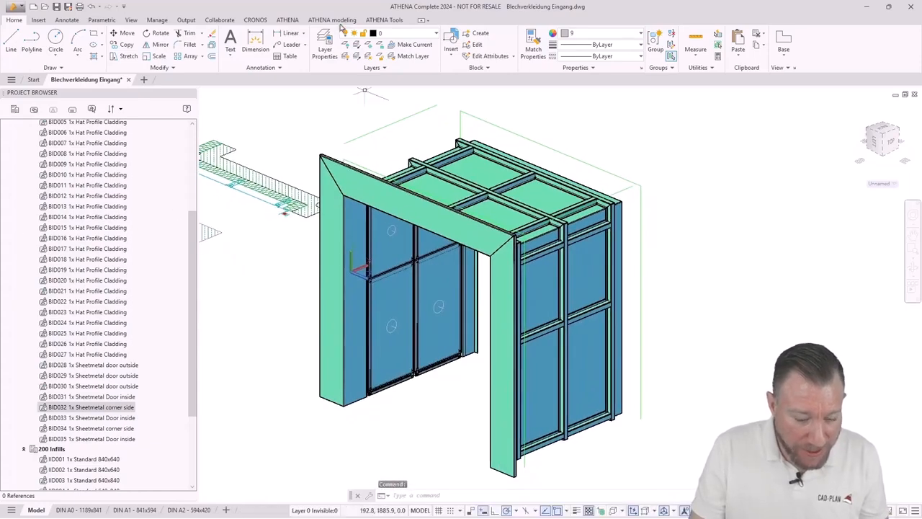
# Change the label of job P002 to "Entrance Sheetmetal Cladding" in the project manager.
pyautogui.click(337, 21)
pyautogui.scroll(4, 106, 216)
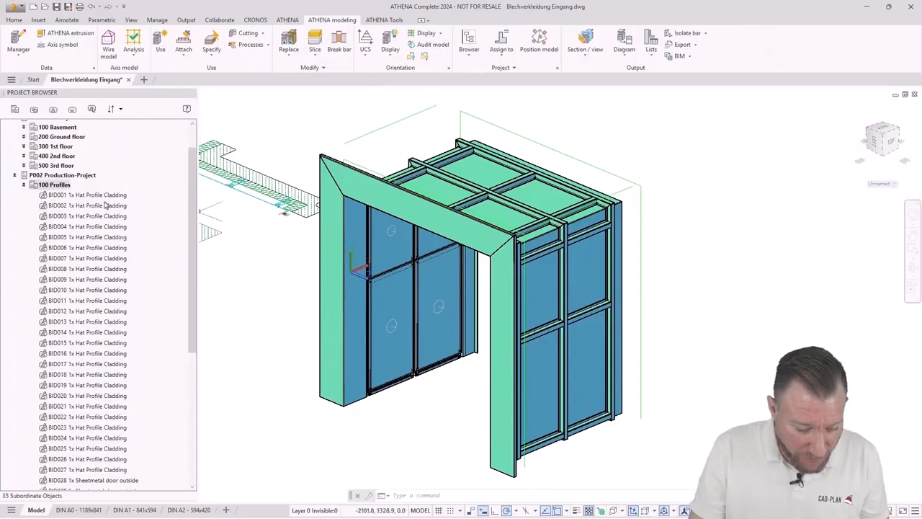
pyautogui.click(72, 176)
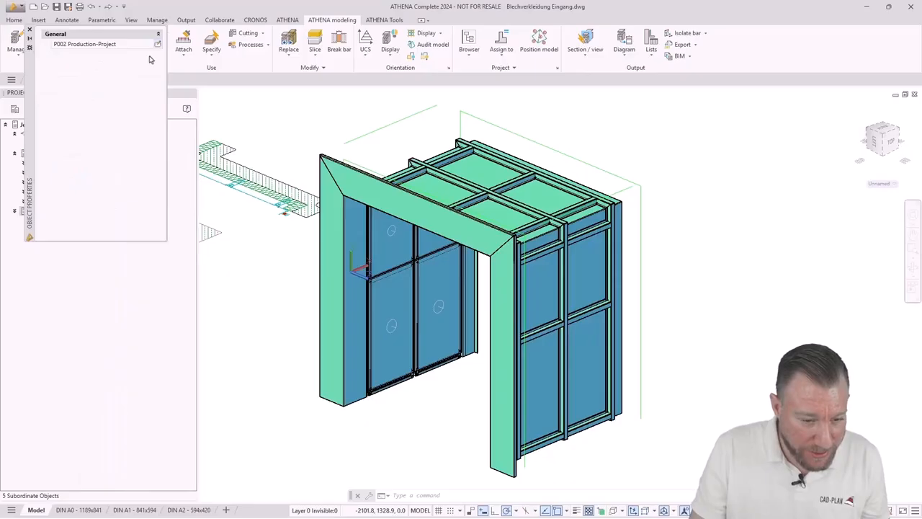
pyautogui.click(566, 209)
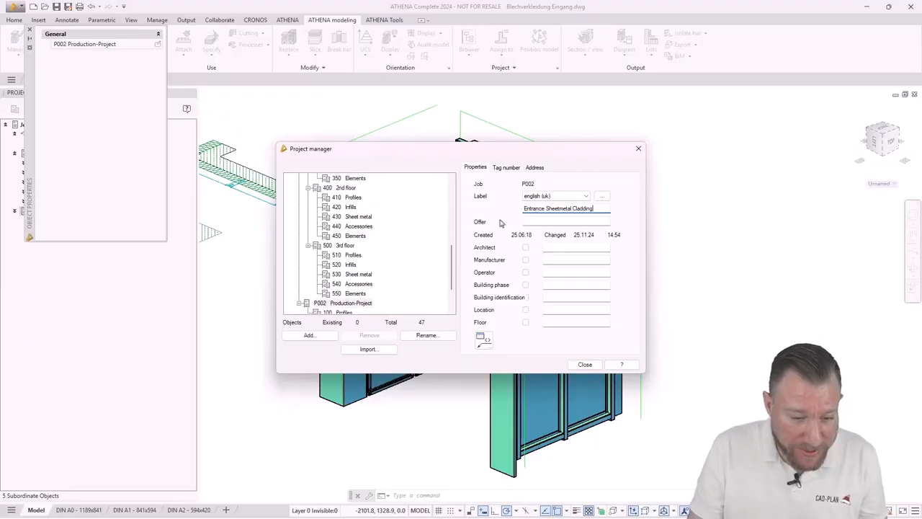
pyautogui.click(584, 364)
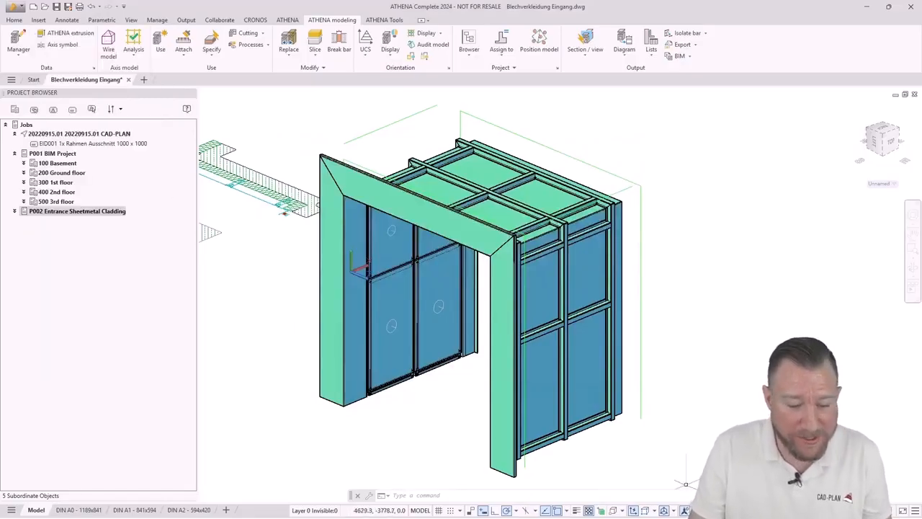
# Set the drawing scale to 1:5 and reset the coordinate system to World.
pyautogui.click(702, 510)
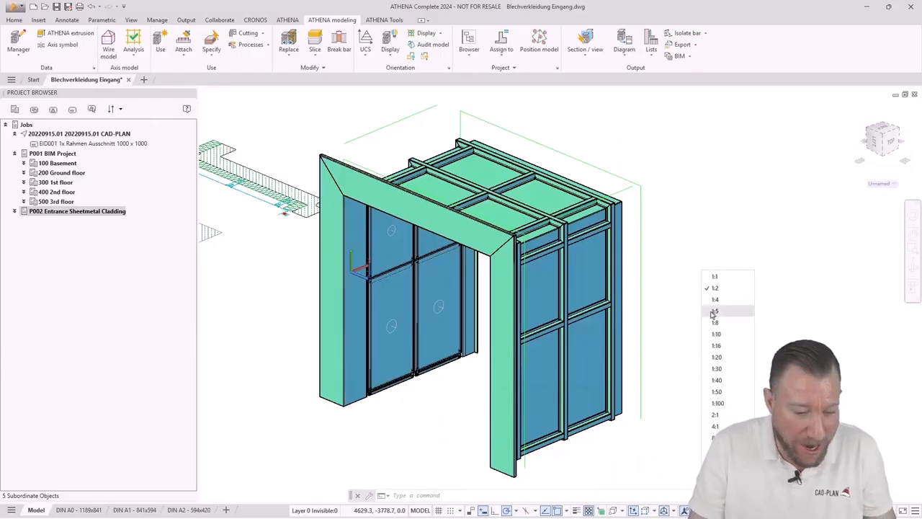
pyautogui.click(711, 312)
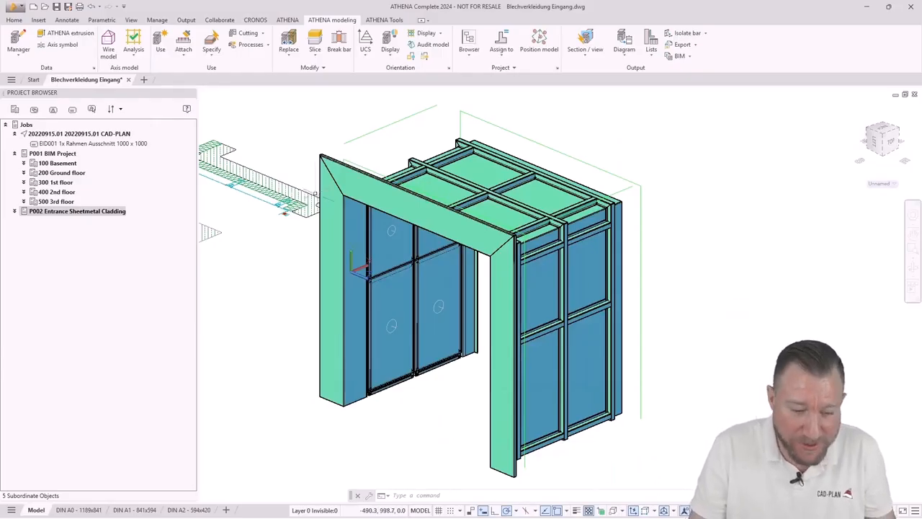
pyautogui.rightClick(353, 267)
pyautogui.click(372, 272)
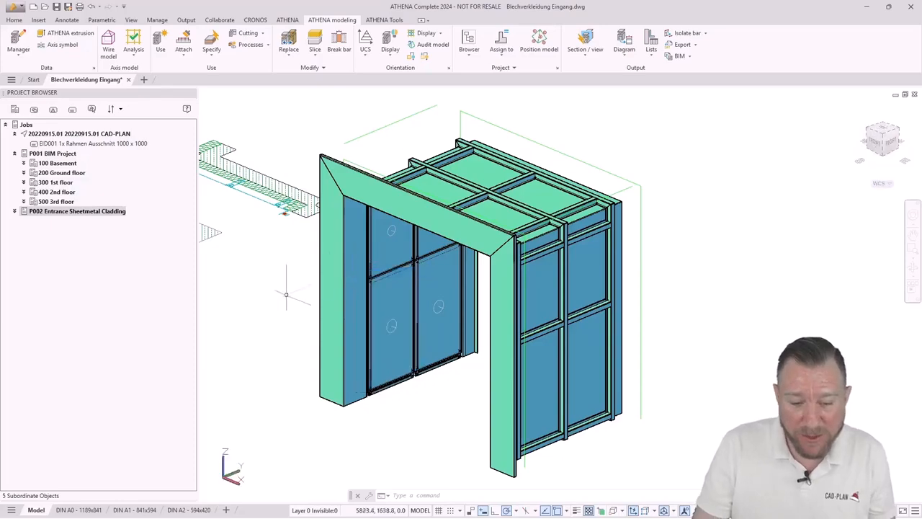
# Show the drawing from the top and set its visual style to 2D Wireframe.
pyautogui.click(881, 137)
pyautogui.click(881, 137)
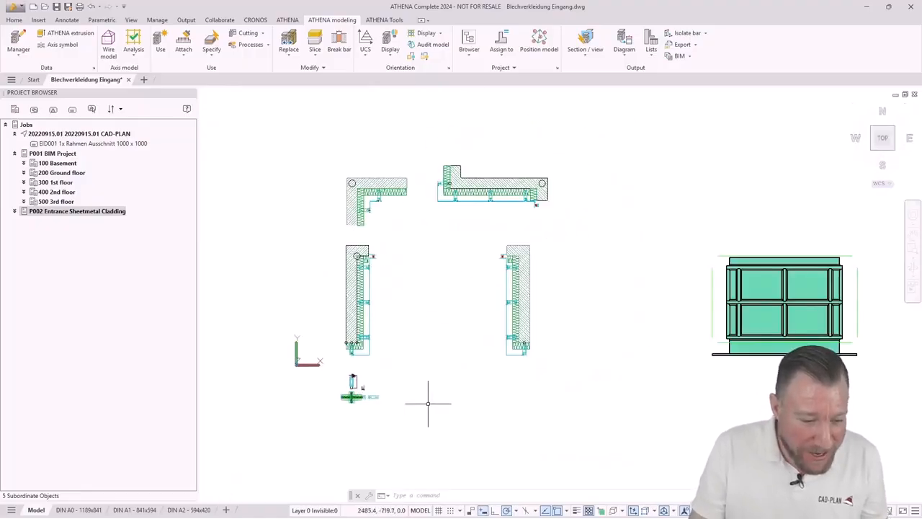
pyautogui.scroll(4, 411, 400)
pyautogui.moveTo(380, 400)
pyautogui.mouseDown(button='middle')
pyautogui.moveTo(401, 329)
pyautogui.moveTo(366, 294)
pyautogui.mouseUp(button='middle')
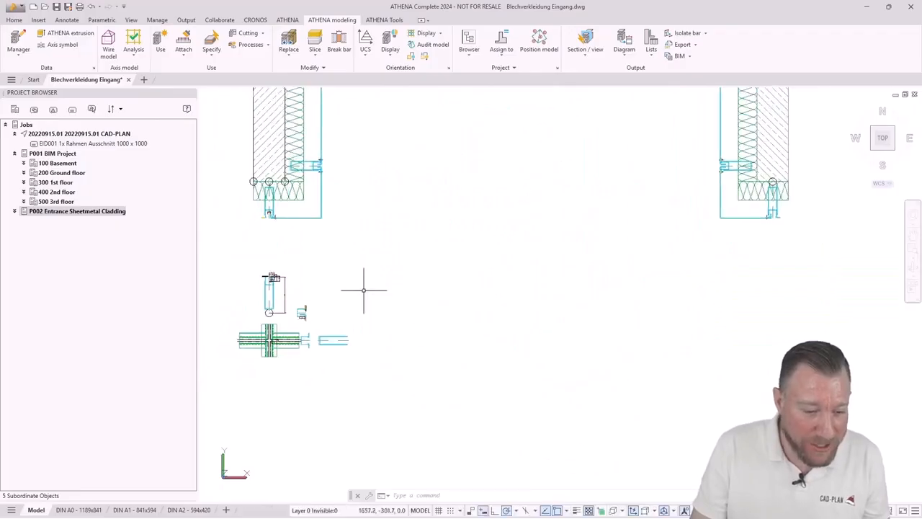
pyautogui.click(231, 96)
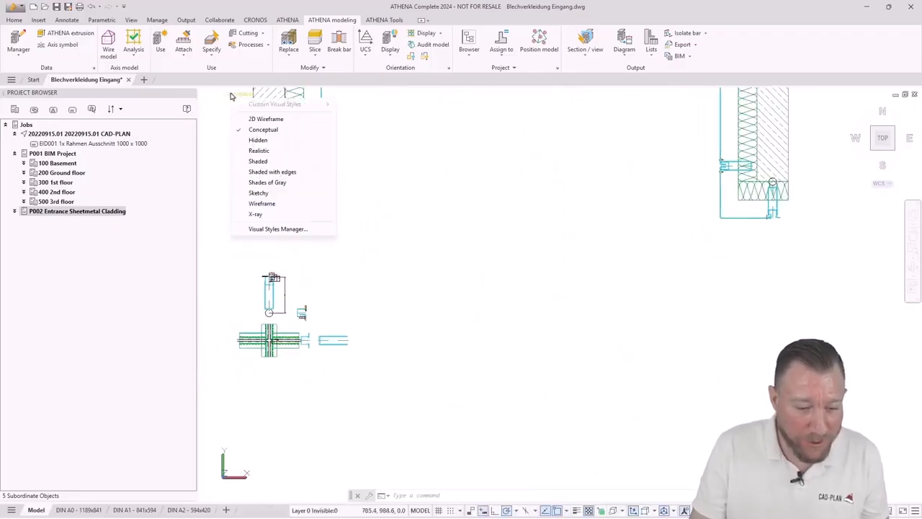
pyautogui.click(261, 119)
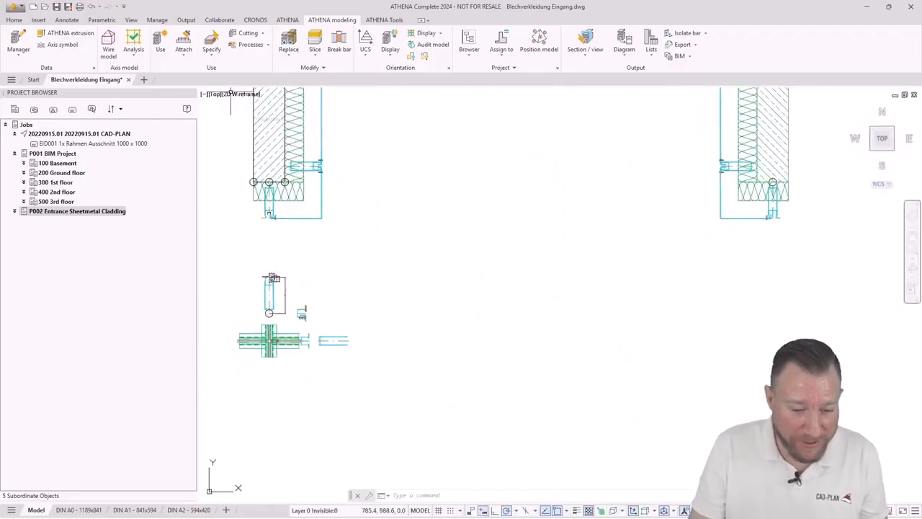
# Start a bar list for job P002 Entrance Sheetmetal Cladding, updating the tag numbers.
pyautogui.click(14, 211)
pyautogui.click(52, 185)
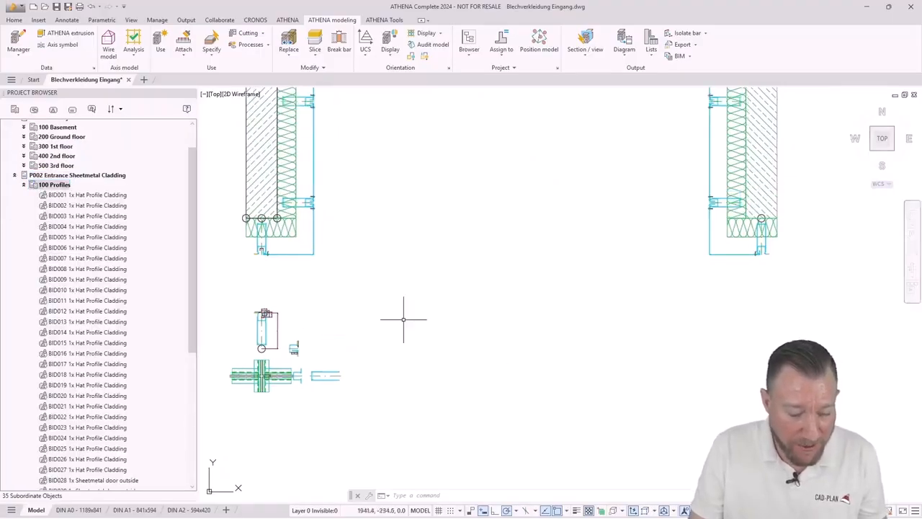
pyautogui.click(51, 178)
pyautogui.rightClick(53, 178)
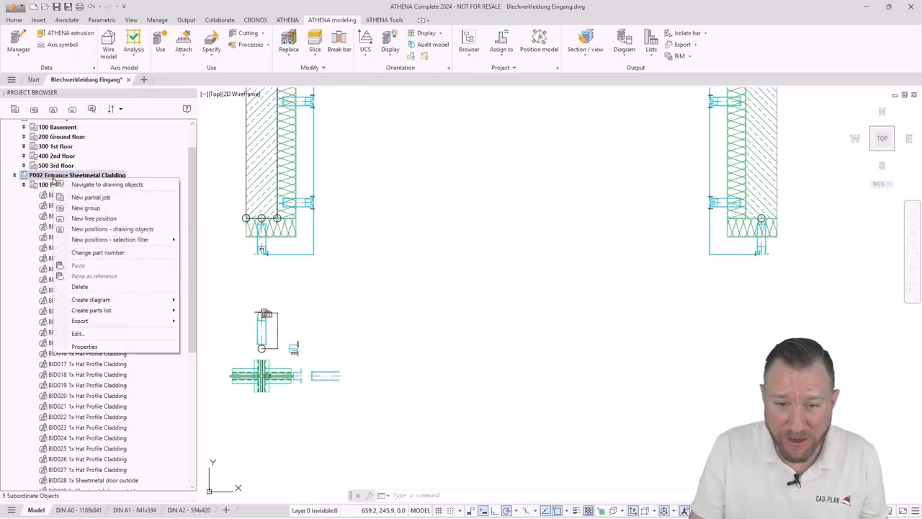
pyautogui.moveTo(93, 317)
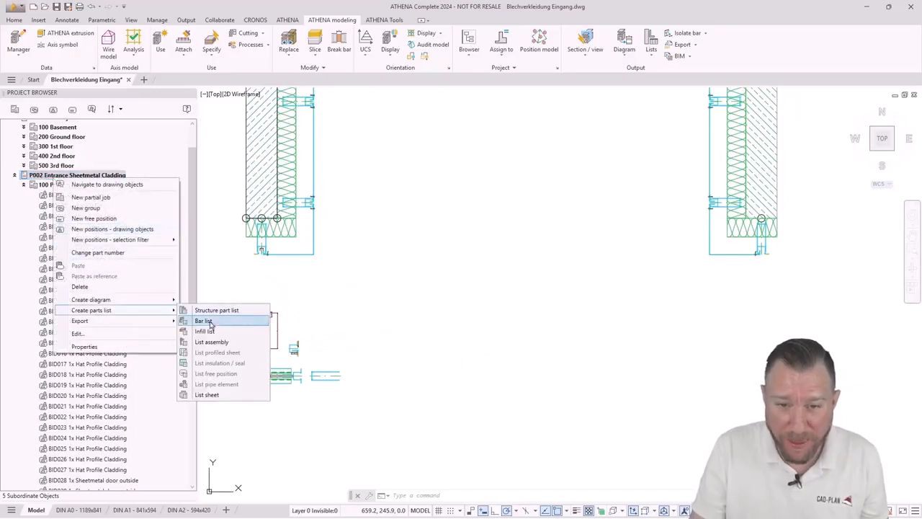
pyautogui.click(203, 320)
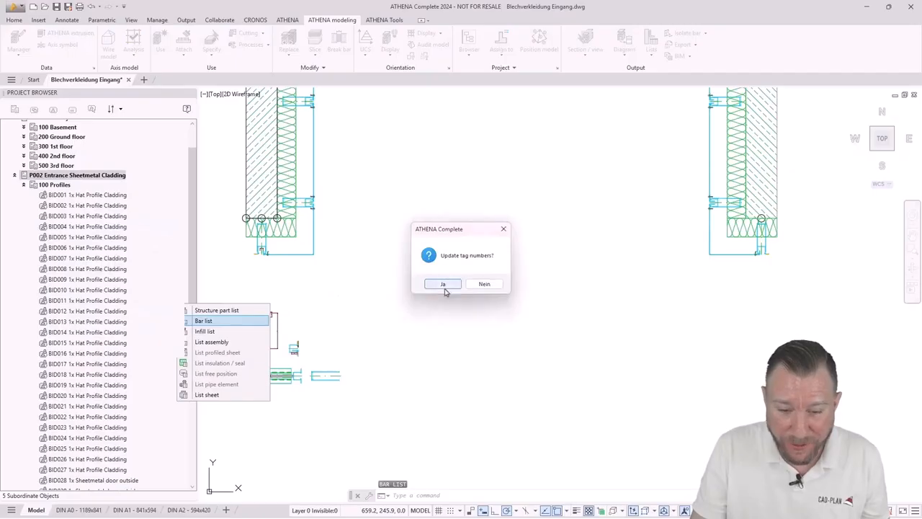
pyautogui.click(445, 285)
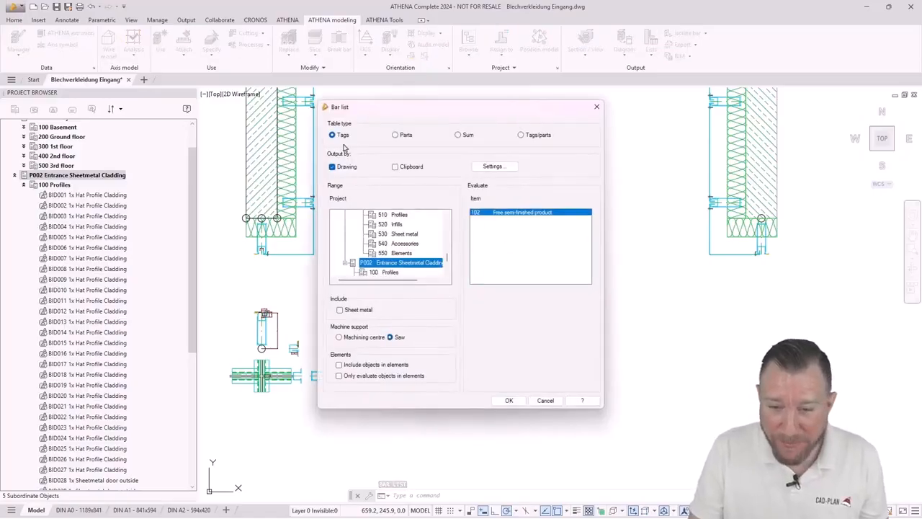
# Review the bar list's table settings, output it to the drawing by tags, and place it in the free area between the side walls.
pyautogui.click(493, 167)
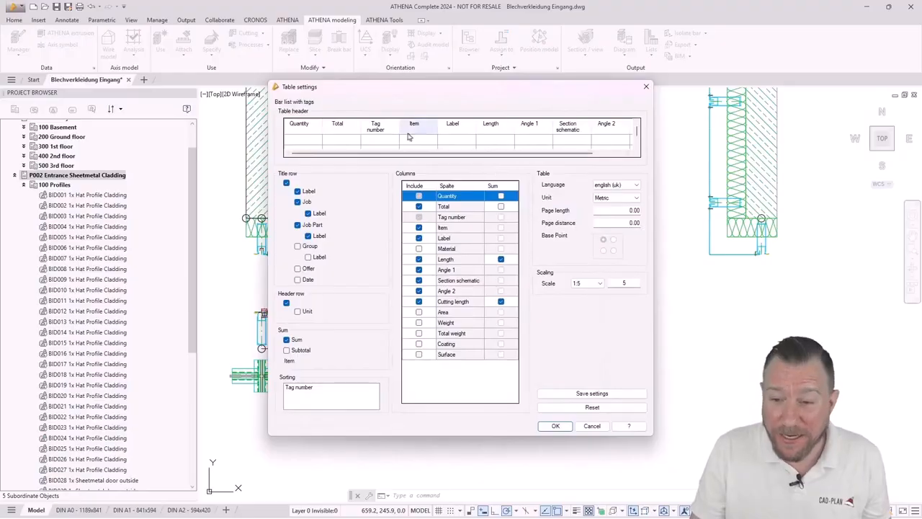
pyautogui.click(555, 426)
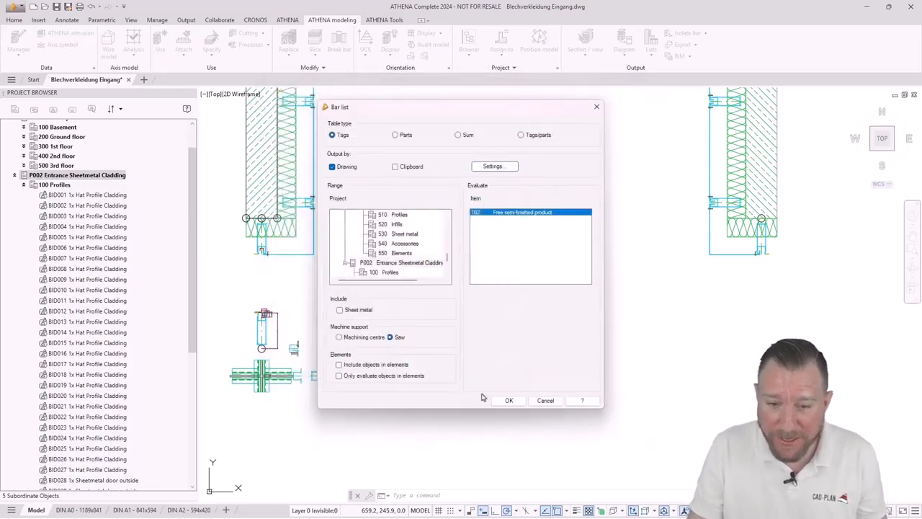
pyautogui.click(510, 400)
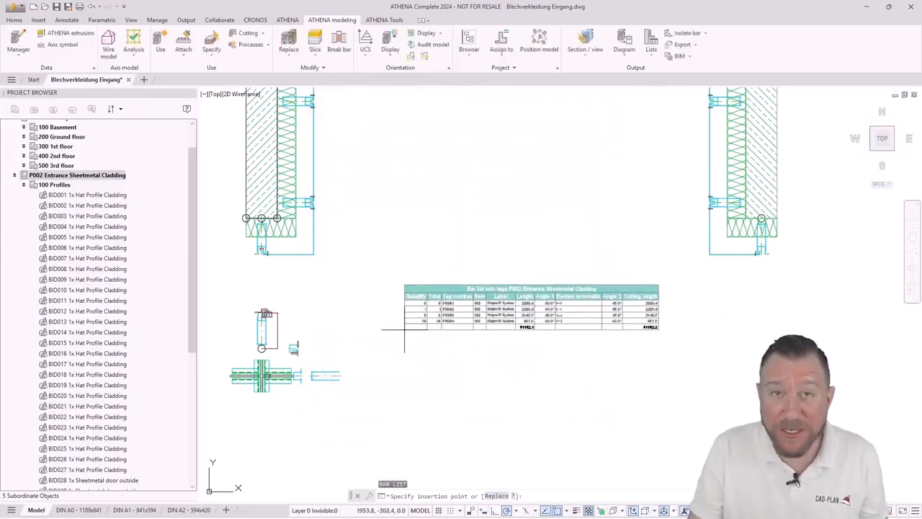
pyautogui.scroll(2, 400, 320)
pyautogui.scroll(2, 389, 317)
pyautogui.scroll(-2, 370, 319)
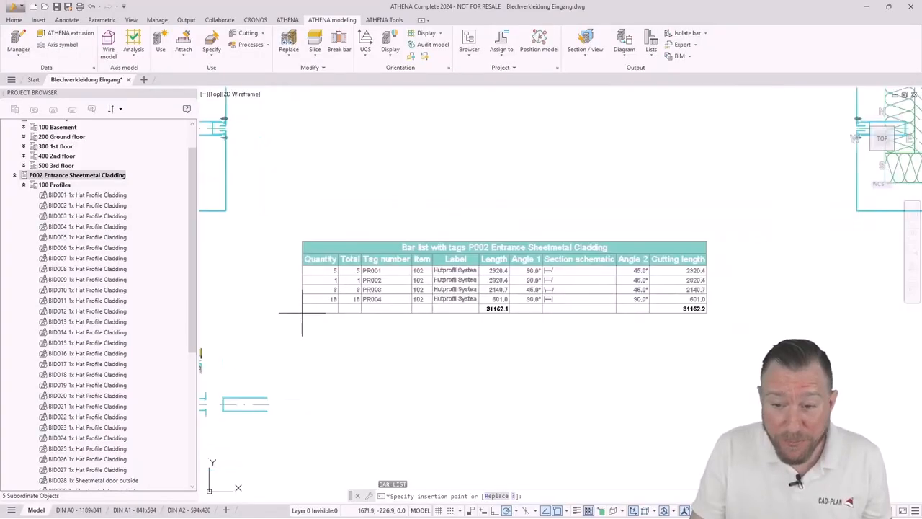
pyautogui.scroll(2, 302, 274)
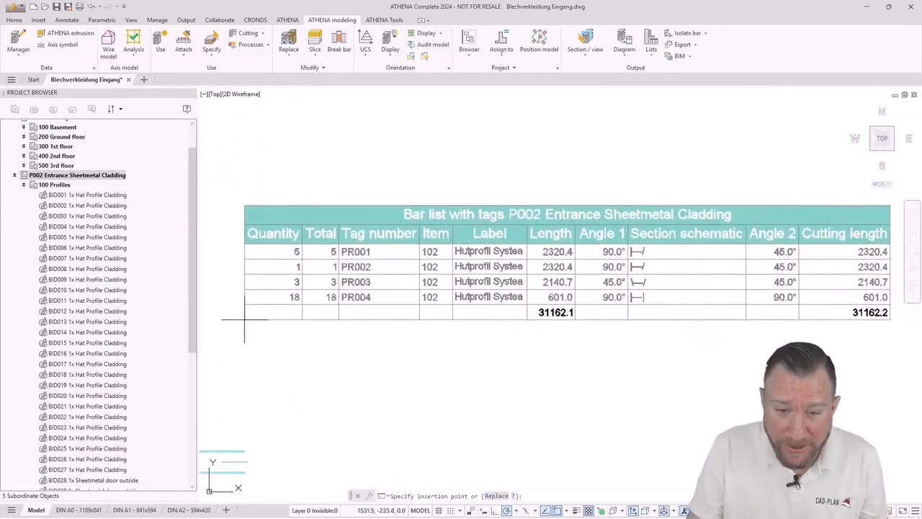
pyautogui.click(244, 320)
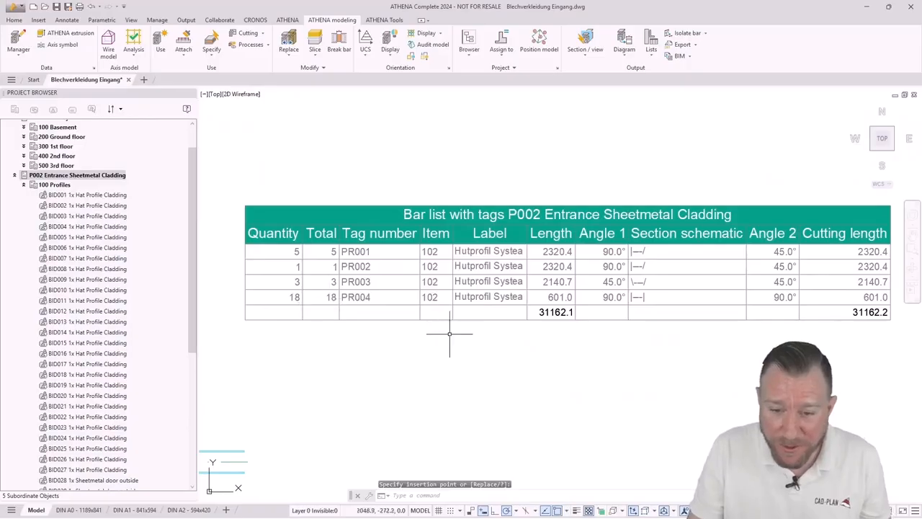
# Output an assembly list of type Sum for job P002 Entrance Sheetmetal Cladding to the drawing, placing it directly below the bar list.
pyautogui.scroll(-3, 469, 328)
pyautogui.scroll(2, 477, 316)
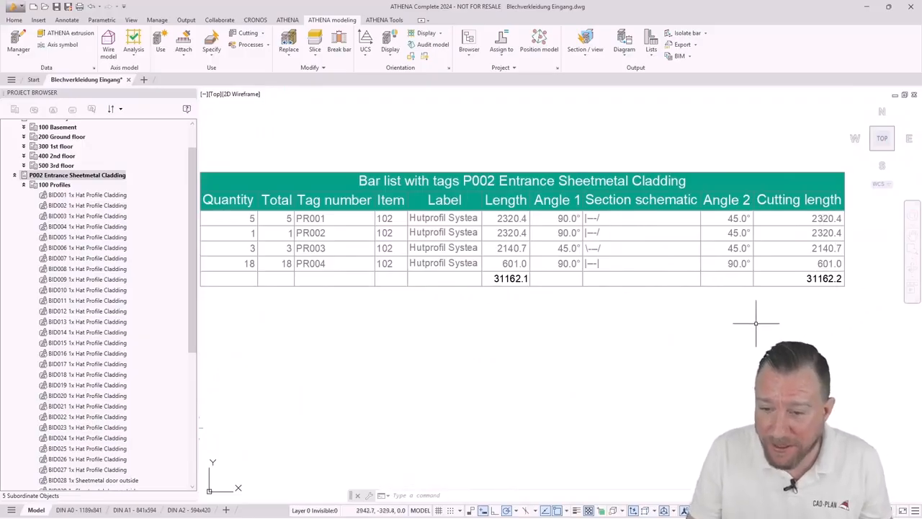
pyautogui.moveTo(416, 328); pyautogui.dragTo(504, 325, button='middle')
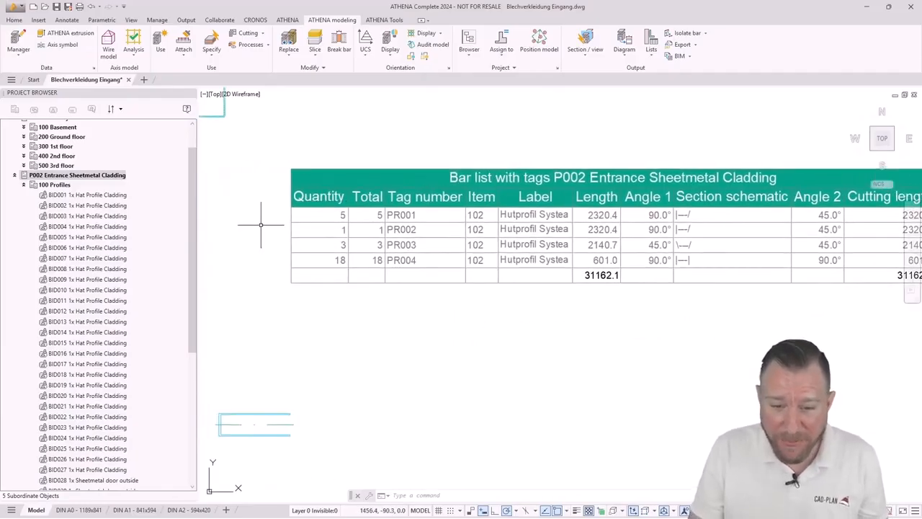
pyautogui.scroll(-2, 251, 232)
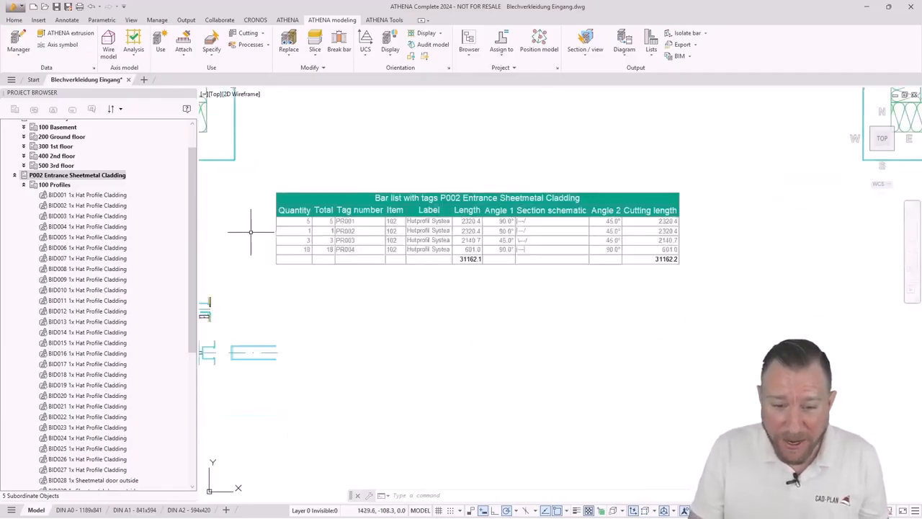
pyautogui.rightClick(74, 179)
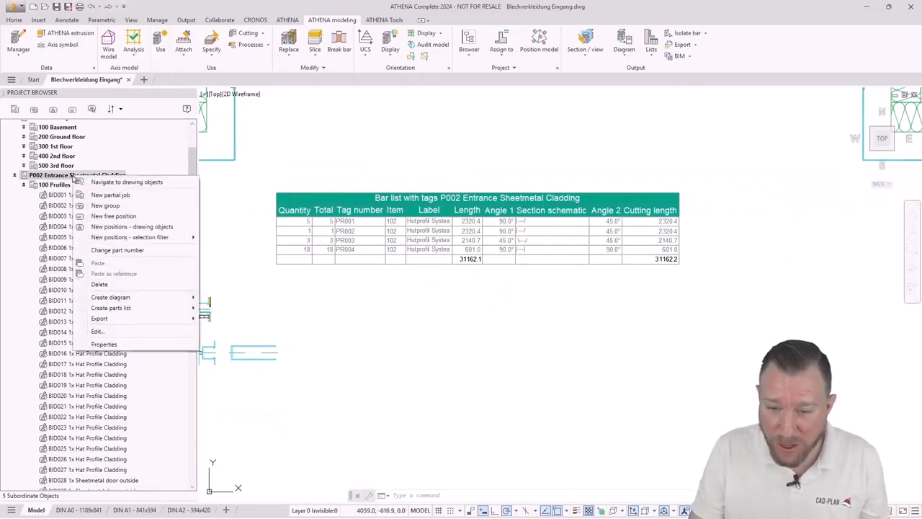
pyautogui.moveTo(115, 310)
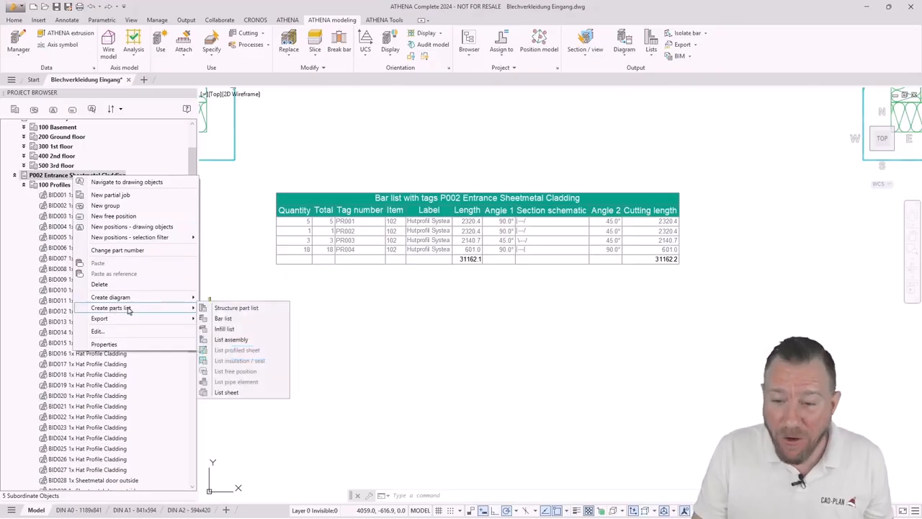
pyautogui.click(229, 339)
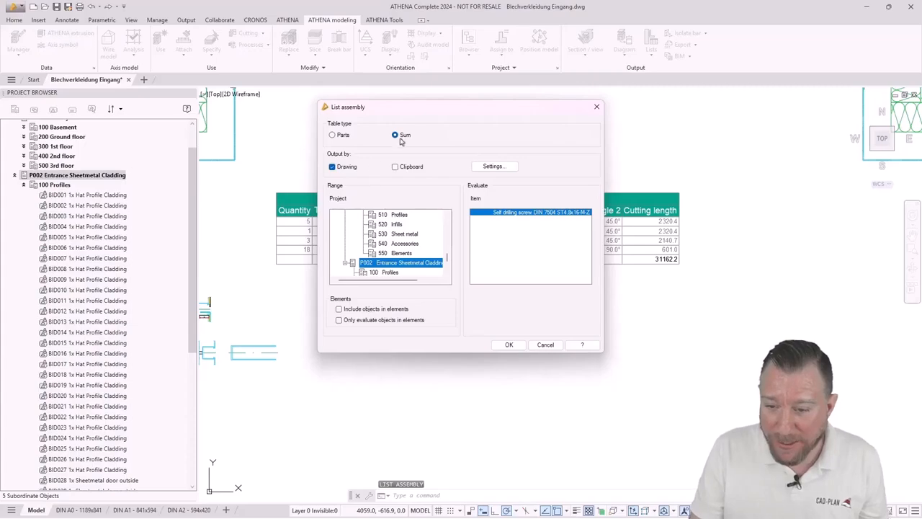
pyautogui.click(509, 344)
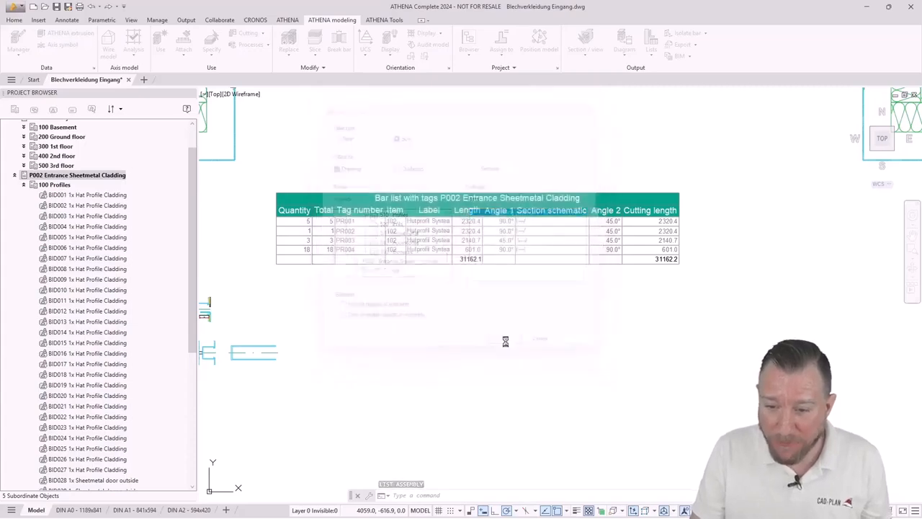
pyautogui.scroll(2, 278, 299)
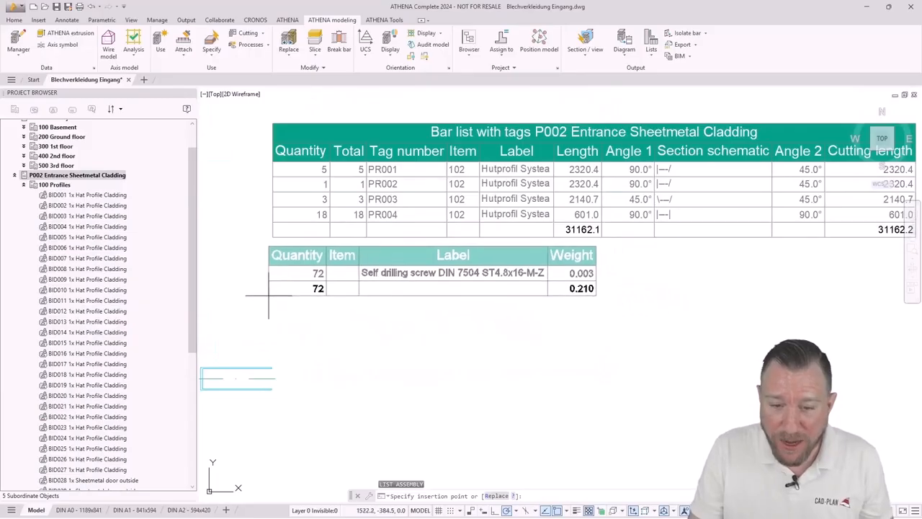
pyautogui.click(272, 294)
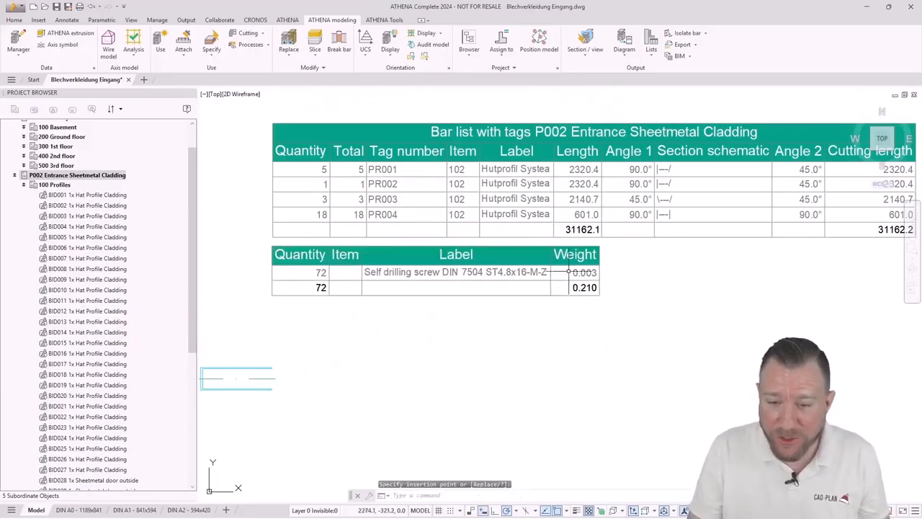
# Start an infill list for job P002 Entrance Sheetmetal Cladding without updating the tag numbers.
pyautogui.moveTo(612, 328); pyautogui.dragTo(582, 313, button='middle')
pyautogui.scroll(-2, 379, 304)
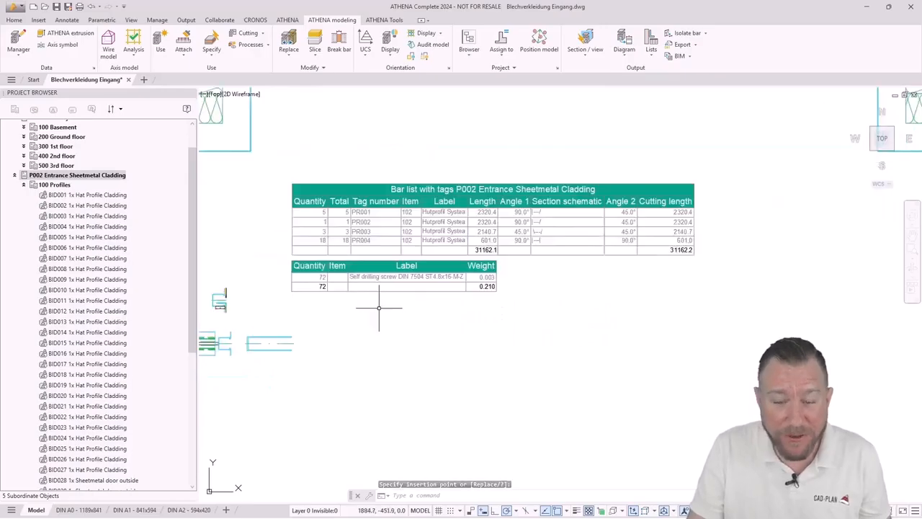
pyautogui.moveTo(483, 319); pyautogui.dragTo(415, 306, button='middle')
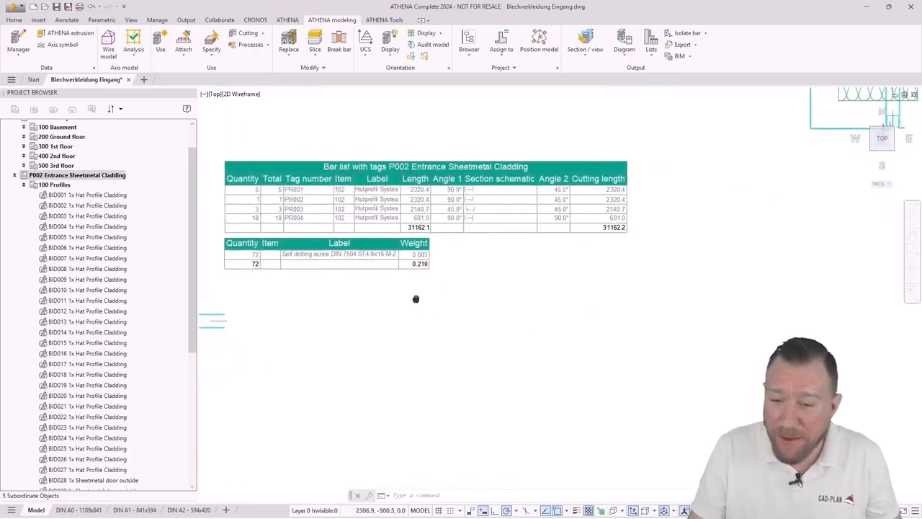
pyautogui.rightClick(110, 180)
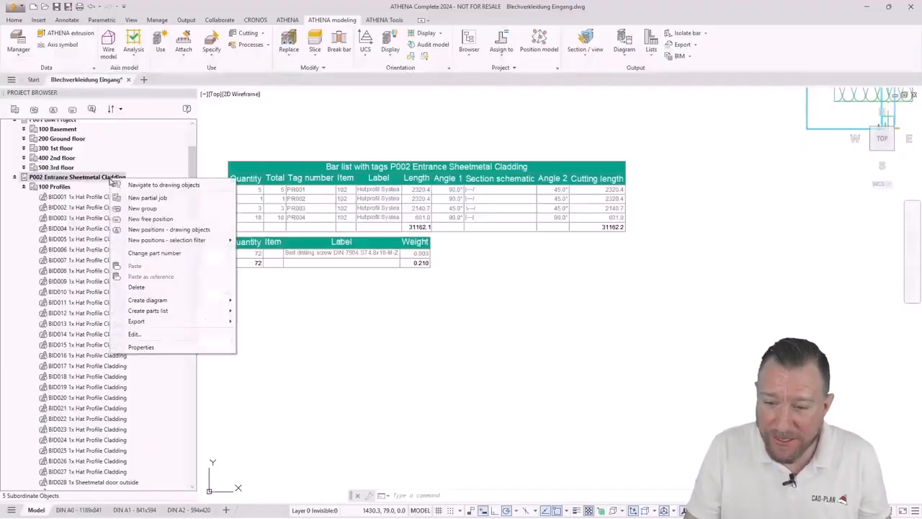
pyautogui.moveTo(146, 312)
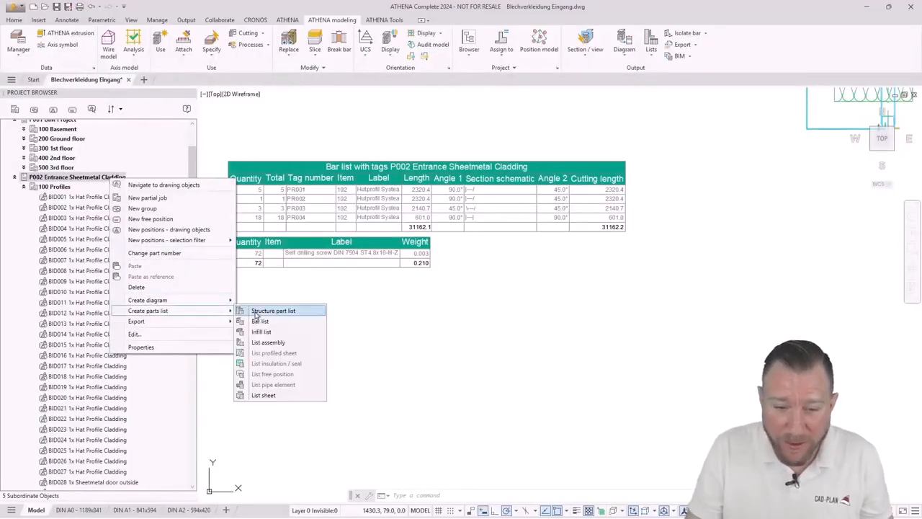
pyautogui.click(262, 333)
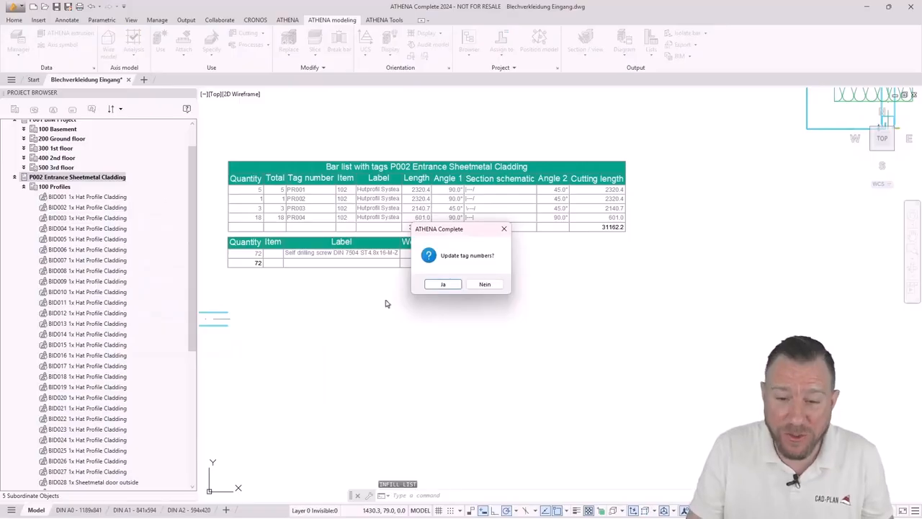
pyautogui.click(485, 284)
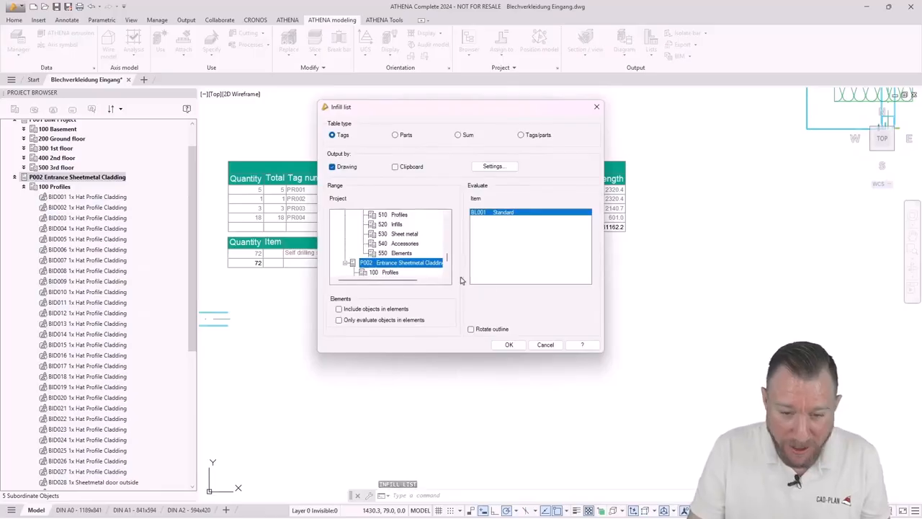
# Give the infill list a title row with label, job, job label and job part, set its language to english (uk), and save the table settings.
pyautogui.click(493, 168)
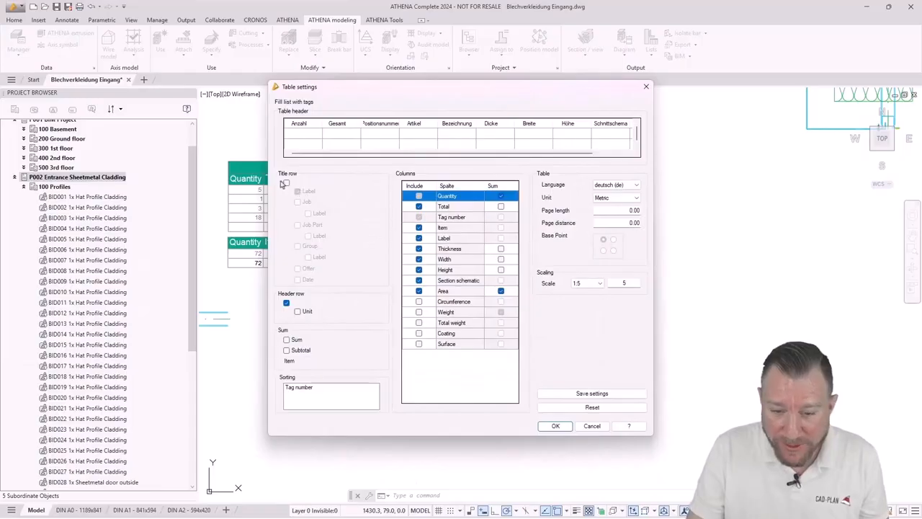
pyautogui.click(285, 184)
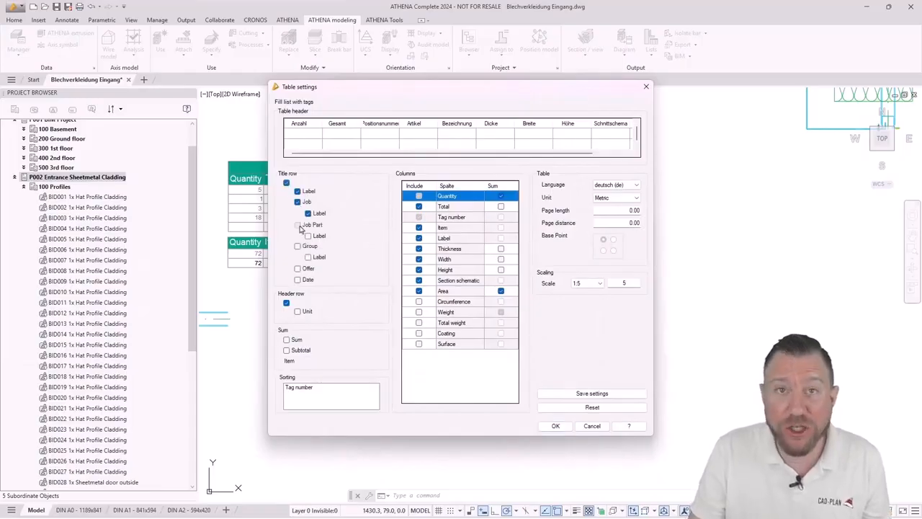
pyautogui.click(631, 186)
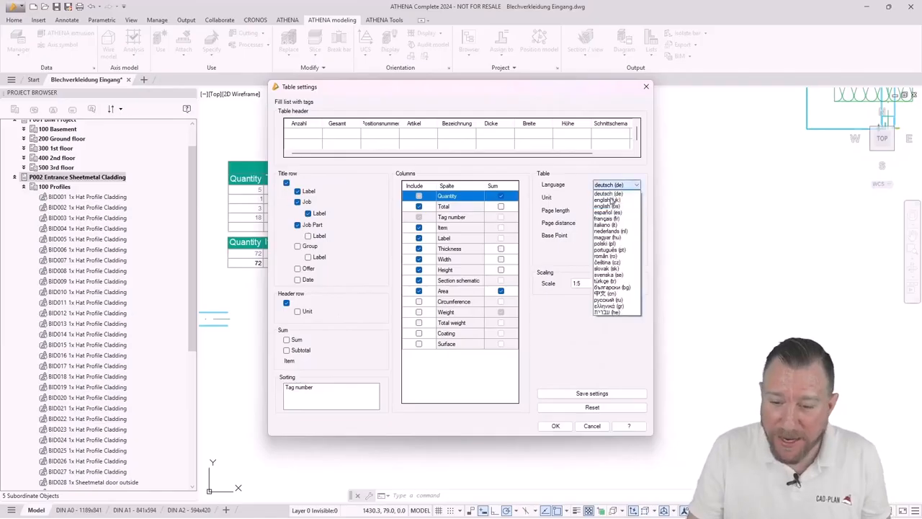
pyautogui.click(610, 199)
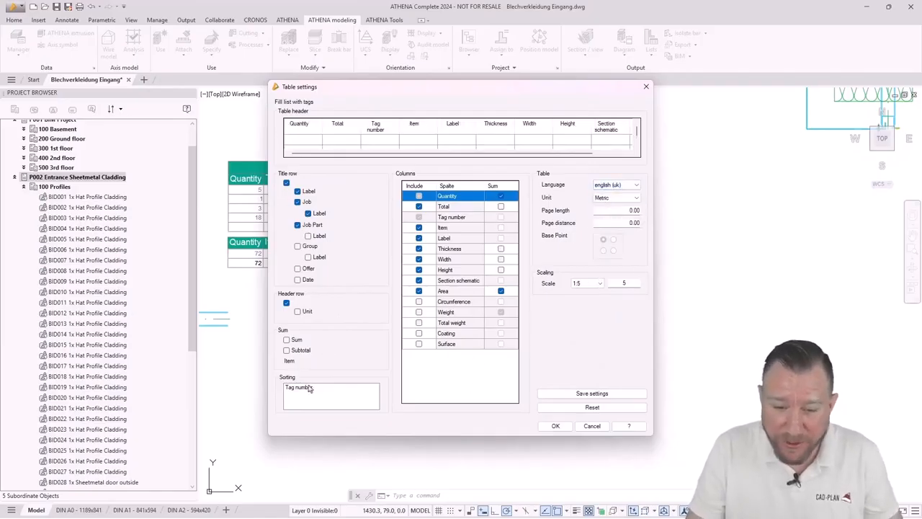
pyautogui.click(565, 393)
pyautogui.click(484, 288)
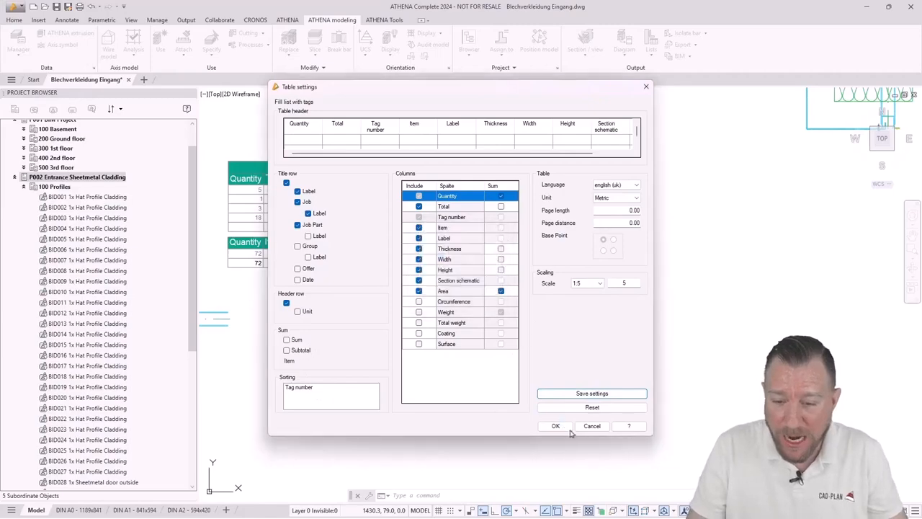
pyautogui.click(555, 426)
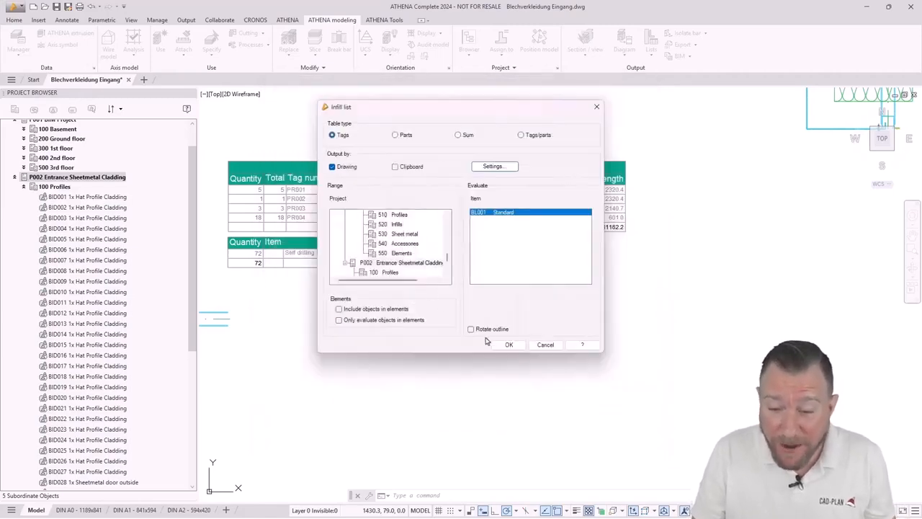
# Output the infill list by tags to the drawing and place it below the assembly list.
pyautogui.click(504, 344)
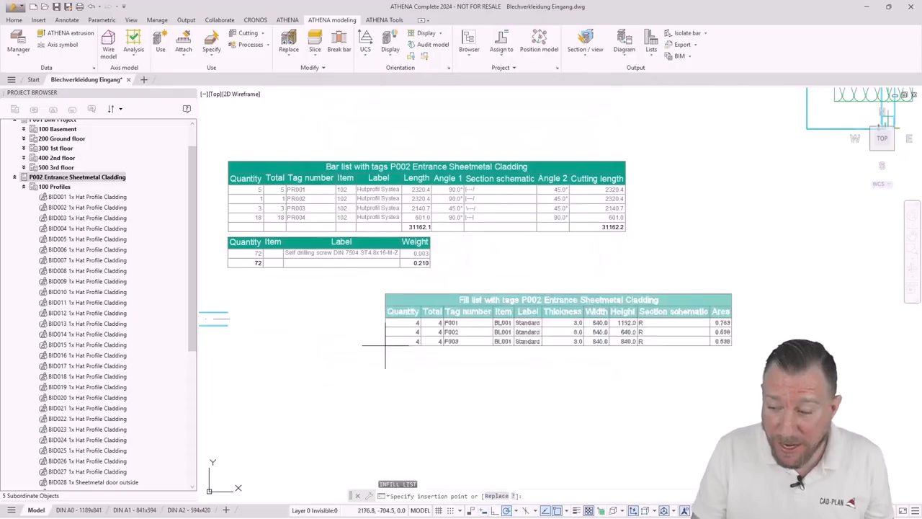
pyautogui.scroll(2, 281, 338)
pyautogui.scroll(-2, 375, 329)
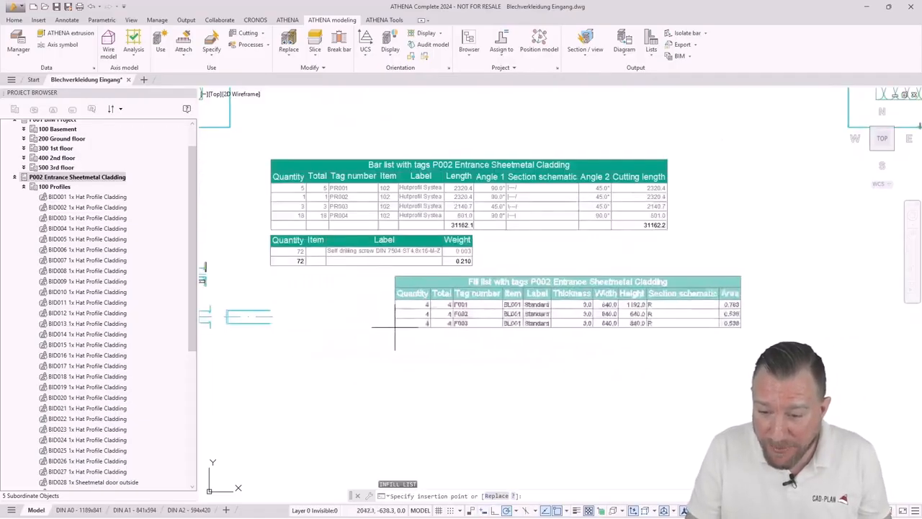
pyautogui.click(282, 324)
pyautogui.scroll(2, 383, 334)
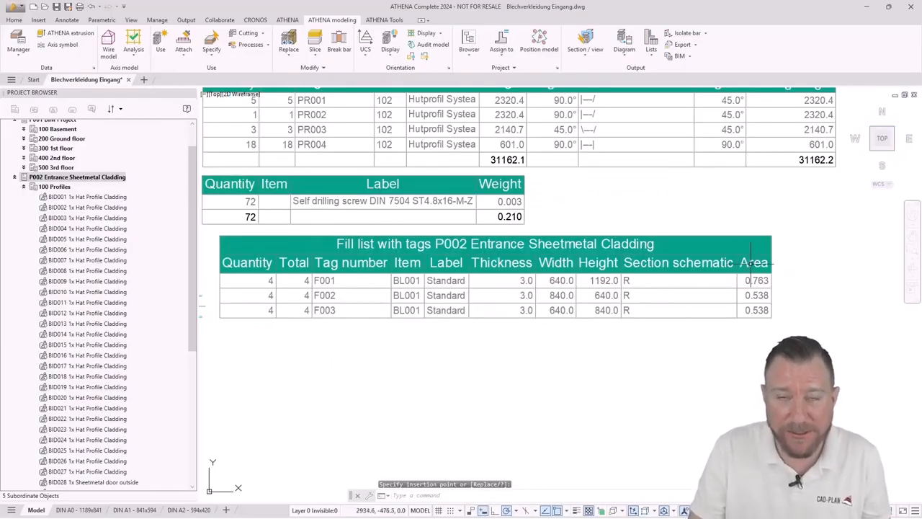
pyautogui.scroll(-2, 311, 354)
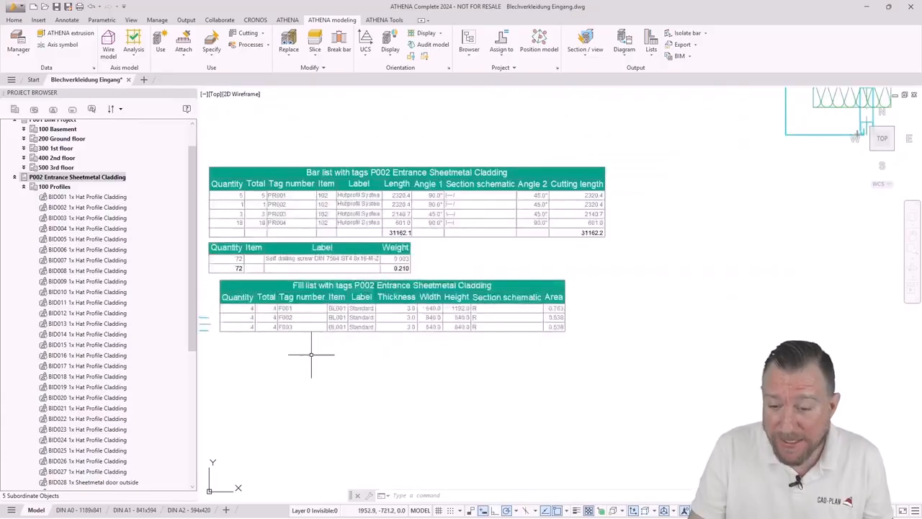
# Start a bar diagram for the horizontal hat profile between the two lowest panel rows, picking the bar in the drawing.
pyautogui.scroll(-2, 311, 355)
pyautogui.moveTo(665, 291); pyautogui.dragTo(363, 312, button='middle')
pyautogui.moveTo(723, 262); pyautogui.dragTo(342, 270, button='middle')
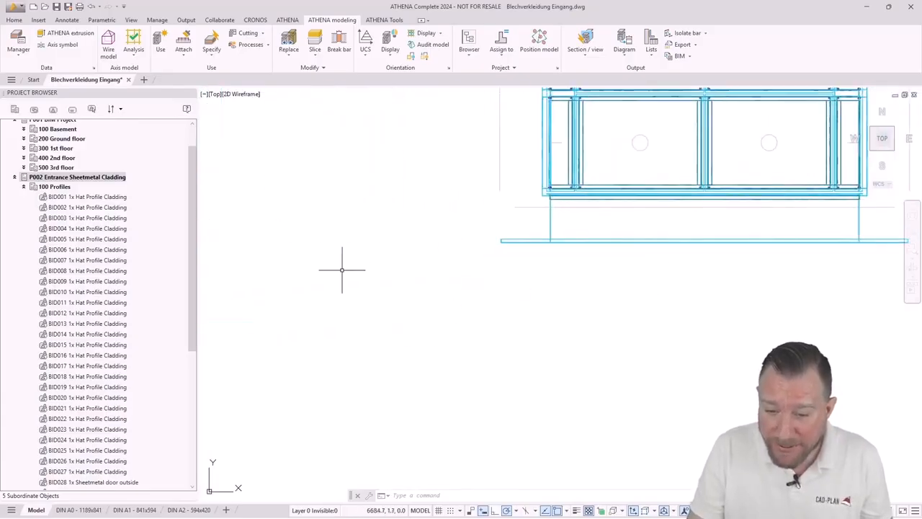
pyautogui.moveTo(573, 191); pyautogui.dragTo(386, 267, button='middle')
pyautogui.scroll(-1, 371, 151)
pyautogui.scroll(1, 409, 140)
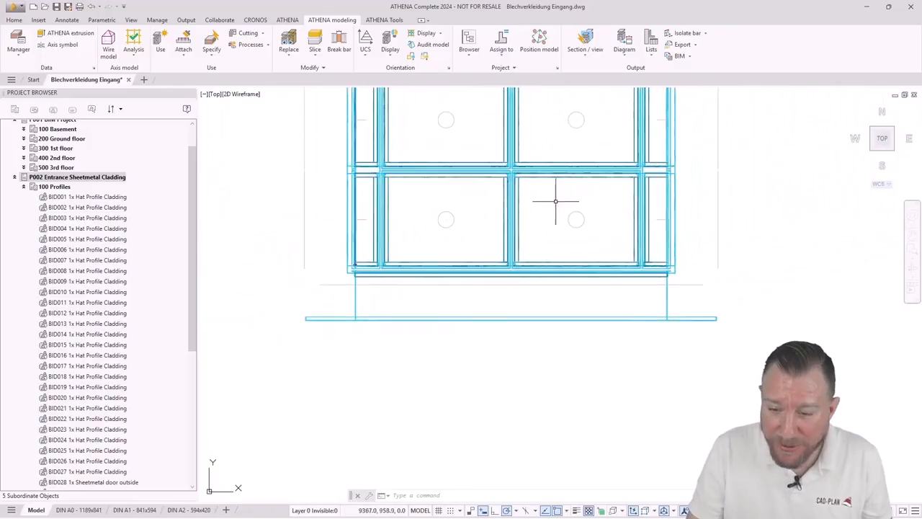
pyautogui.click(624, 55)
pyautogui.click(632, 74)
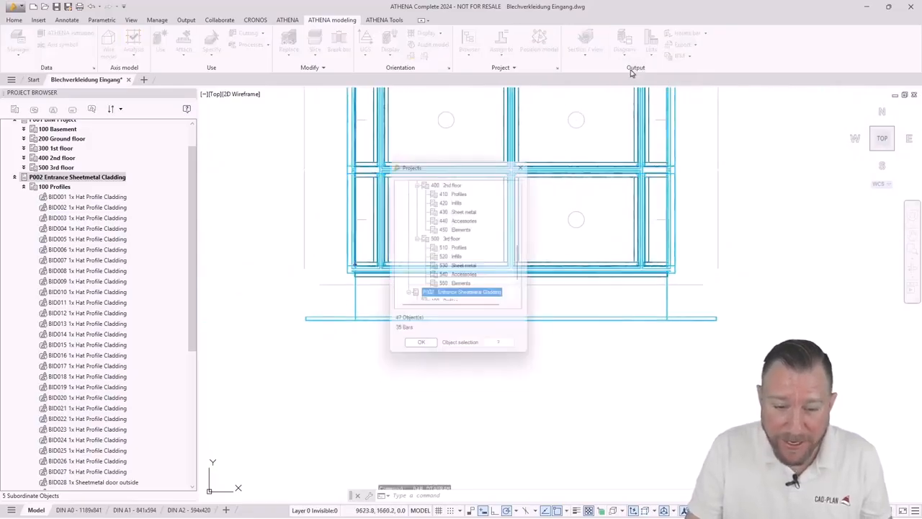
pyautogui.click(454, 351)
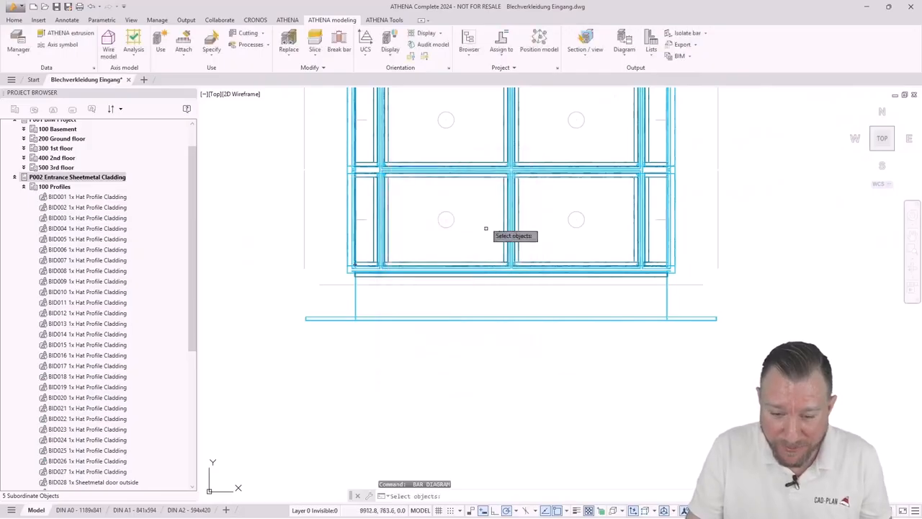
pyautogui.click(363, 163)
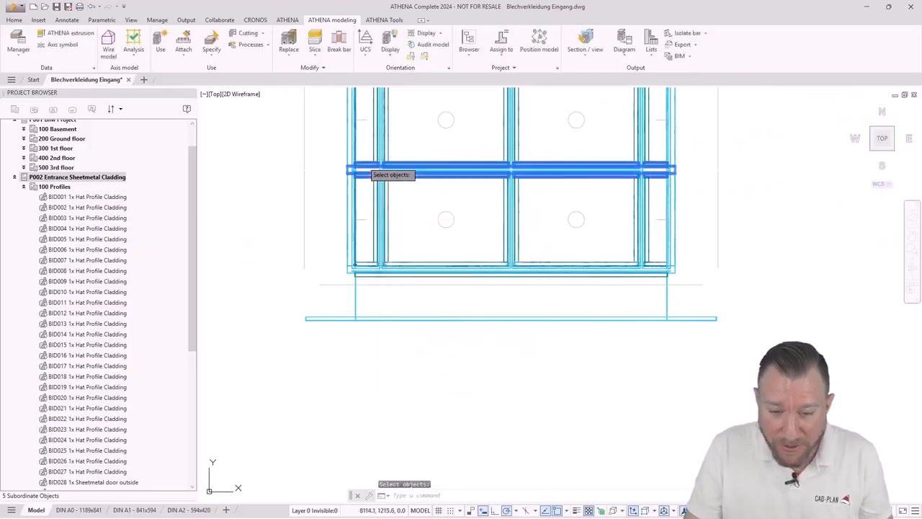
pyautogui.press('Return')
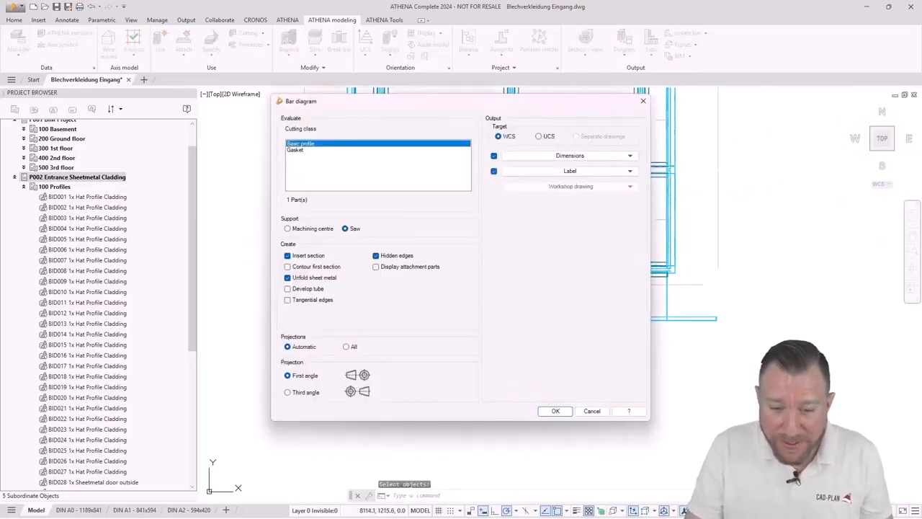
# Output the basic profile's bar diagram with dimensions and label in WCS, placing it unrotated in the free area below the cladding.
pyautogui.click(553, 410)
pyautogui.moveTo(484, 382); pyautogui.dragTo(490, 214, button='middle')
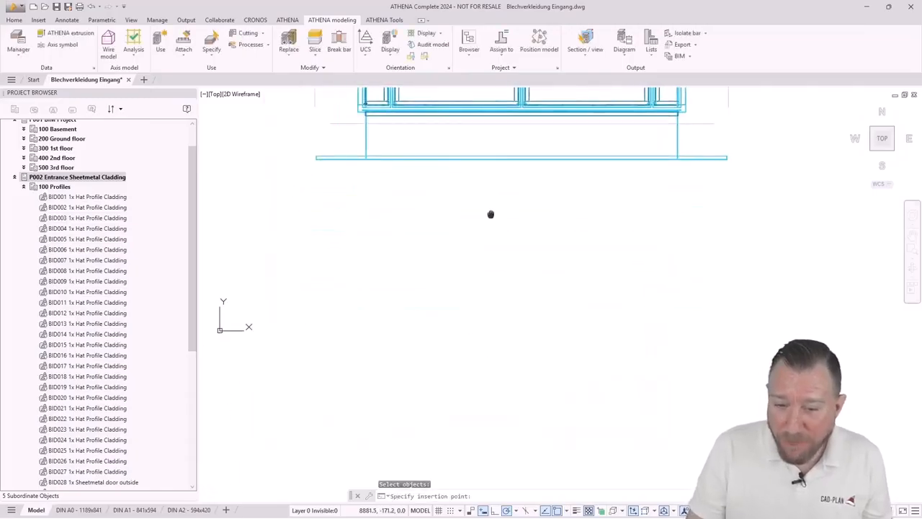
pyautogui.click(361, 346)
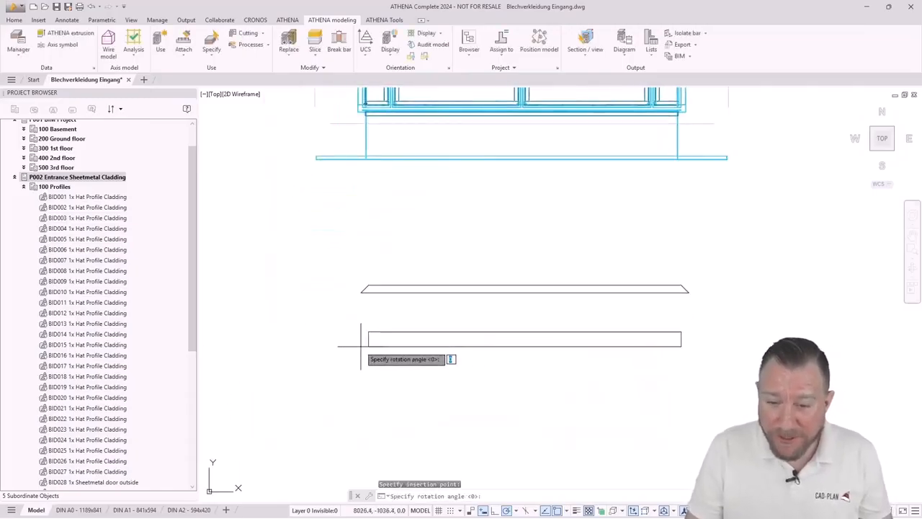
pyautogui.click(430, 346)
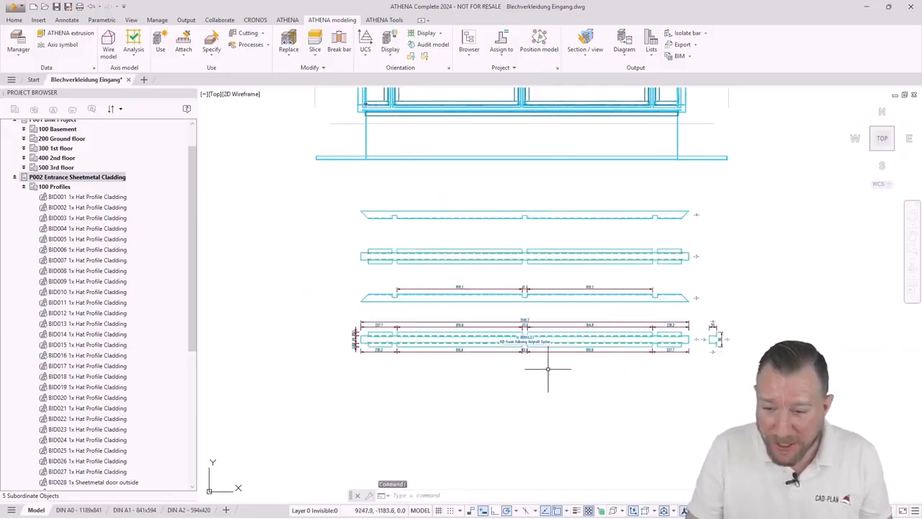
pyautogui.scroll(4, 635, 366)
pyautogui.scroll(-2, 640, 364)
pyautogui.scroll(2, 477, 331)
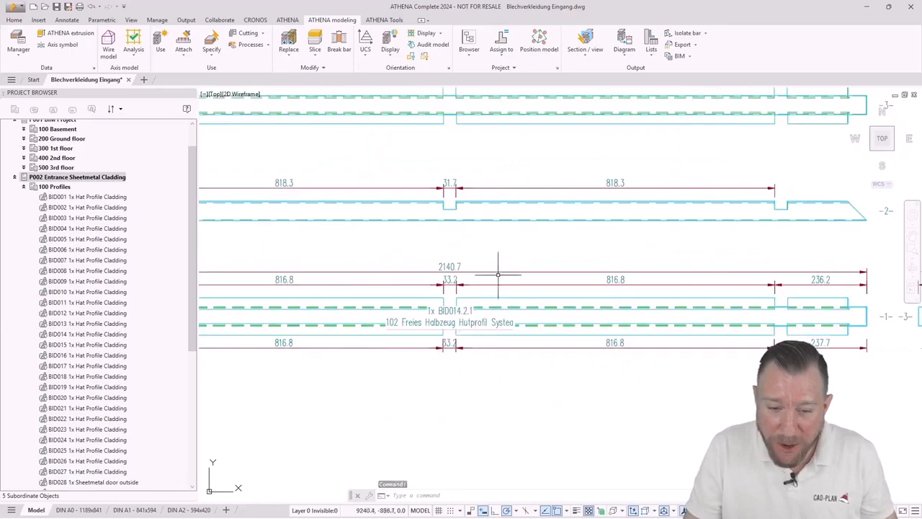
# Start an infill diagram for the lower-left large cladding panel, picking the panel in the drawing.
pyautogui.moveTo(599, 247)
pyautogui.mouseDown(button='middle')
pyautogui.moveTo(469, 307)
pyautogui.moveTo(432, 288)
pyautogui.moveTo(442, 278)
pyautogui.moveTo(597, 306)
pyautogui.mouseUp(button='middle')
pyautogui.scroll(-2, 620, 309)
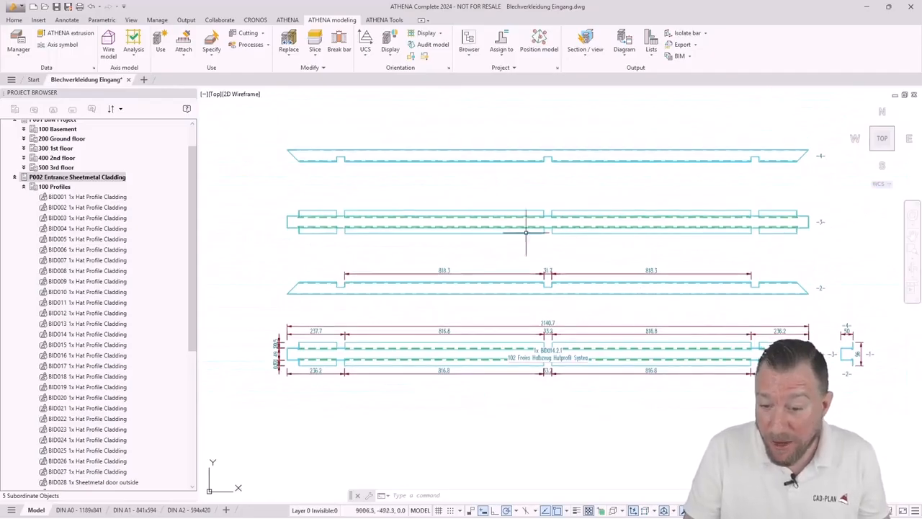
pyautogui.scroll(-3, 529, 316)
pyautogui.moveTo(495, 246); pyautogui.dragTo(491, 294, button='middle')
pyautogui.scroll(2, 492, 292)
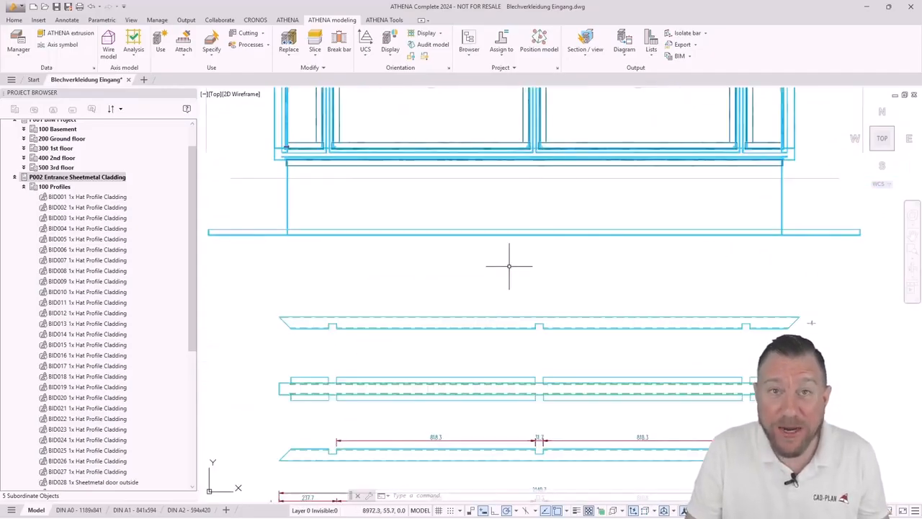
pyautogui.click(623, 57)
pyautogui.click(634, 110)
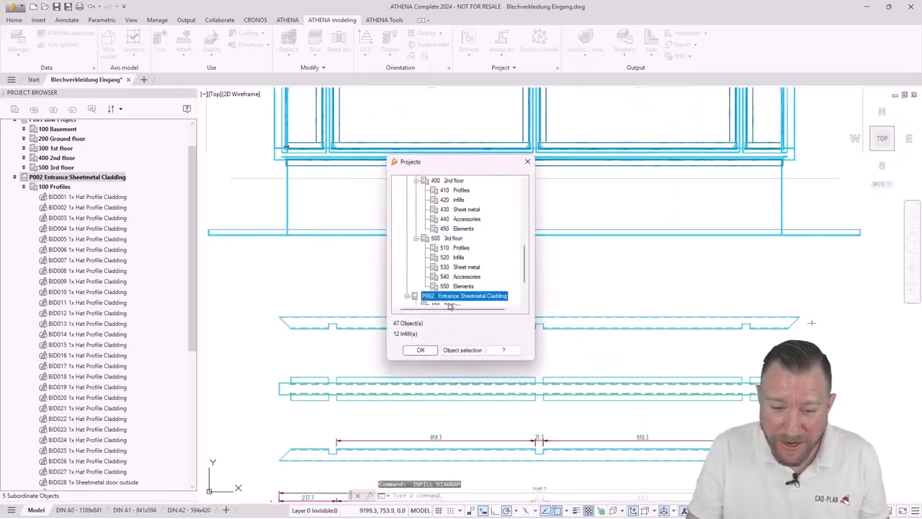
pyautogui.click(461, 350)
pyautogui.scroll(-2, 447, 153)
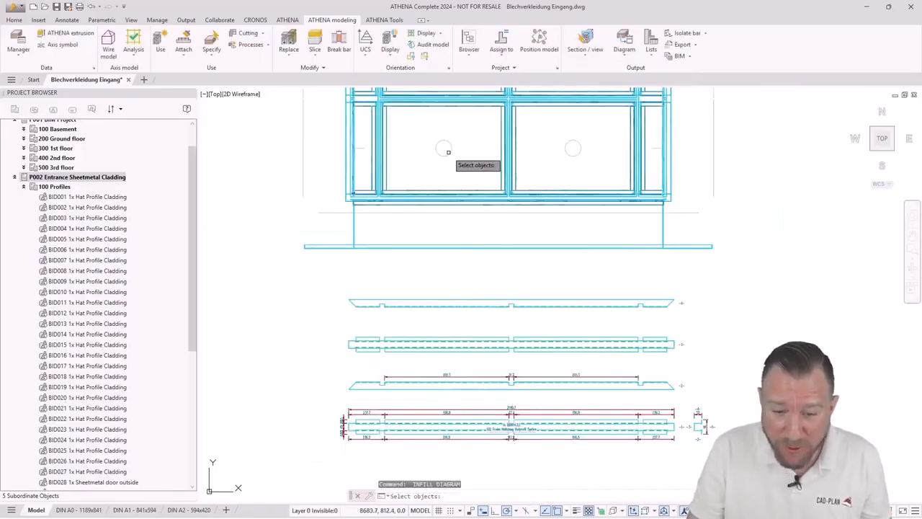
pyautogui.click(448, 152)
pyautogui.press('Return')
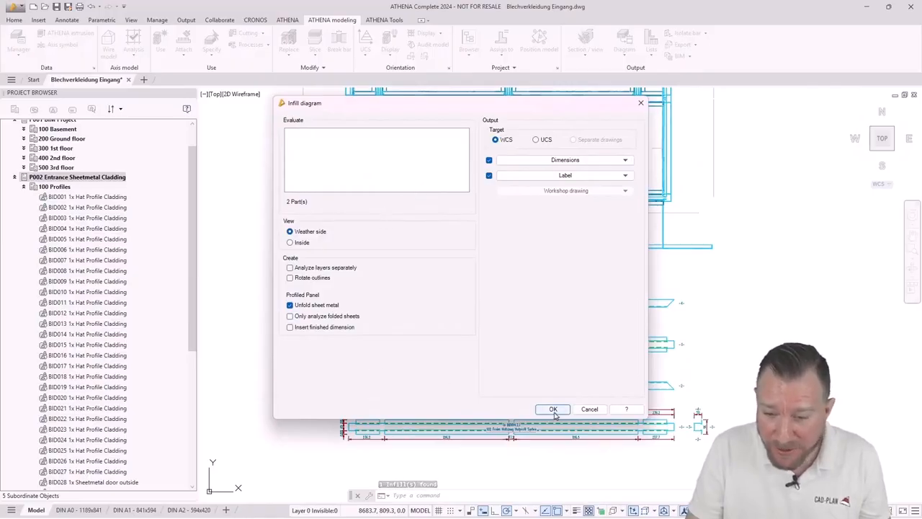
# Output the weather-side infill diagram with unfolded sheet metal, dimensions and label in WCS, placing it below the bar diagram.
pyautogui.click(553, 409)
pyautogui.scroll(-2, 490, 303)
pyautogui.moveTo(487, 376); pyautogui.dragTo(477, 315, button='middle')
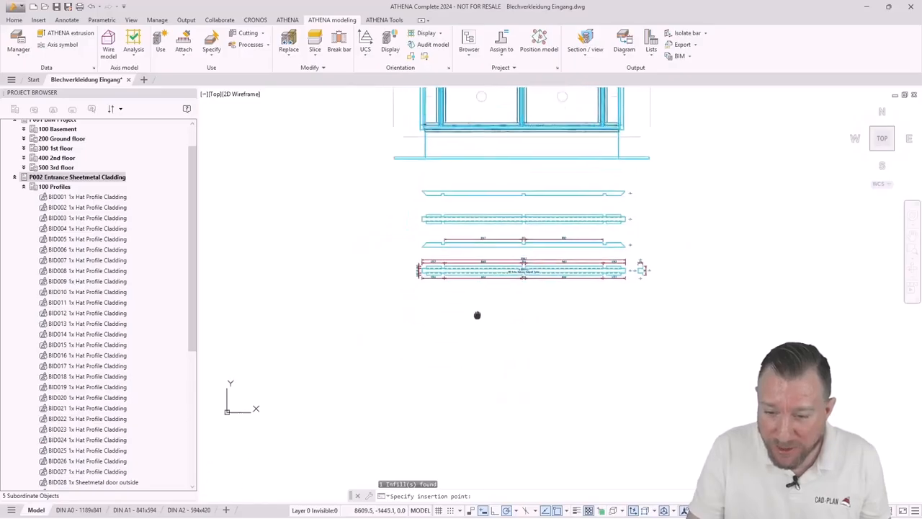
pyautogui.scroll(4, 477, 315)
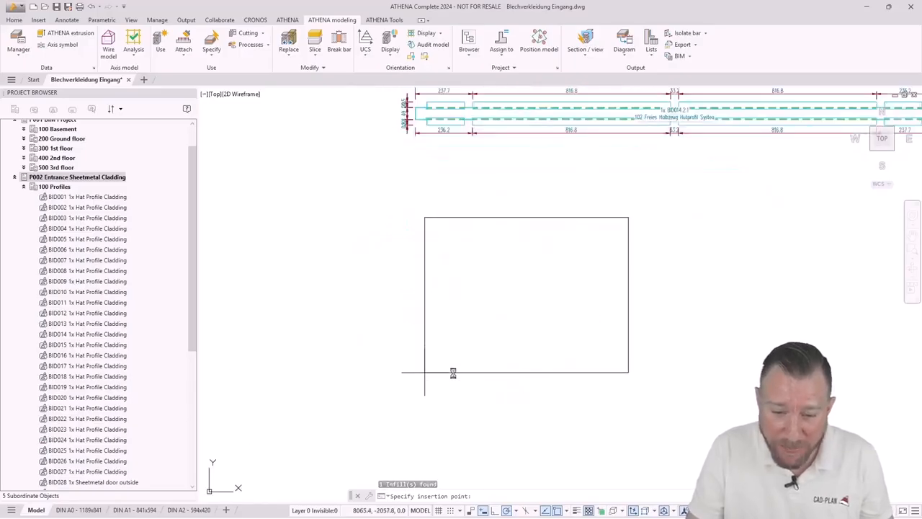
pyautogui.click(452, 373)
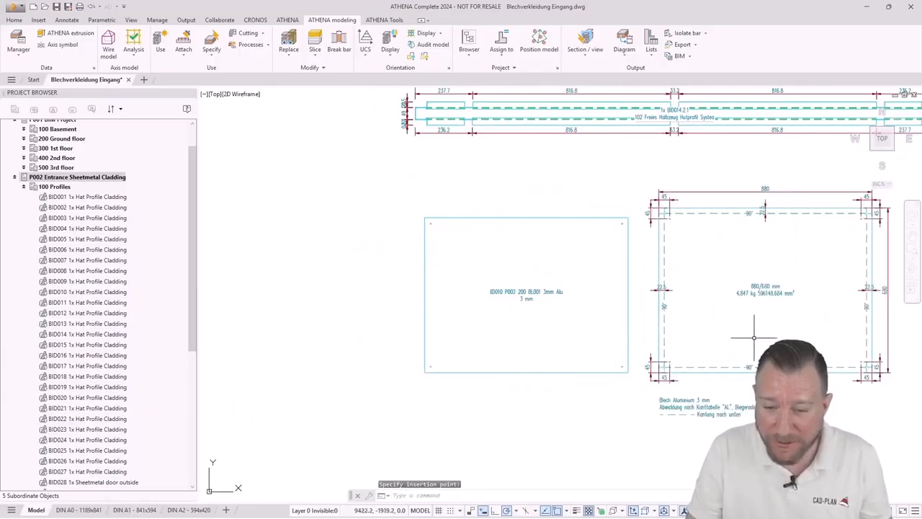
# Examine the unfolded panel's dimensions, bend lines, corner cut-outs and notes in the infill diagram.
pyautogui.moveTo(754, 333); pyautogui.dragTo(691, 312, button='middle')
pyautogui.scroll(6, 641, 346)
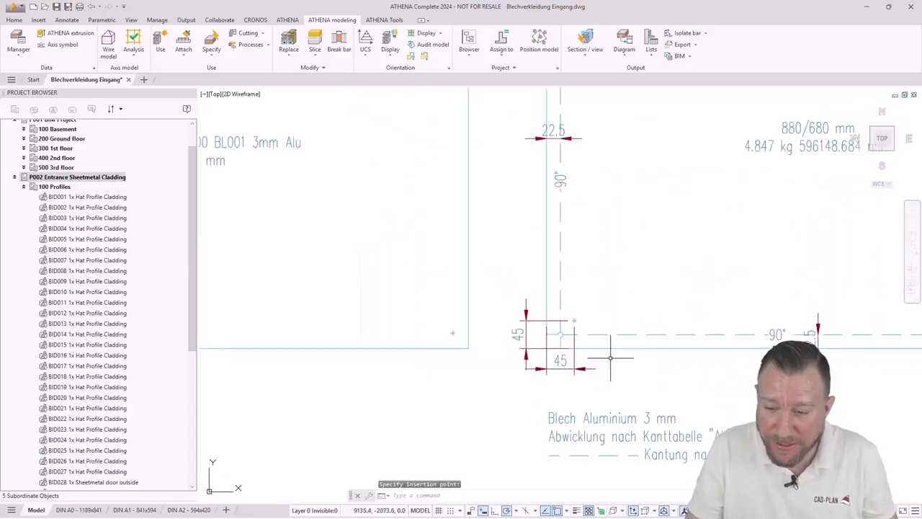
pyautogui.scroll(-2, 631, 262)
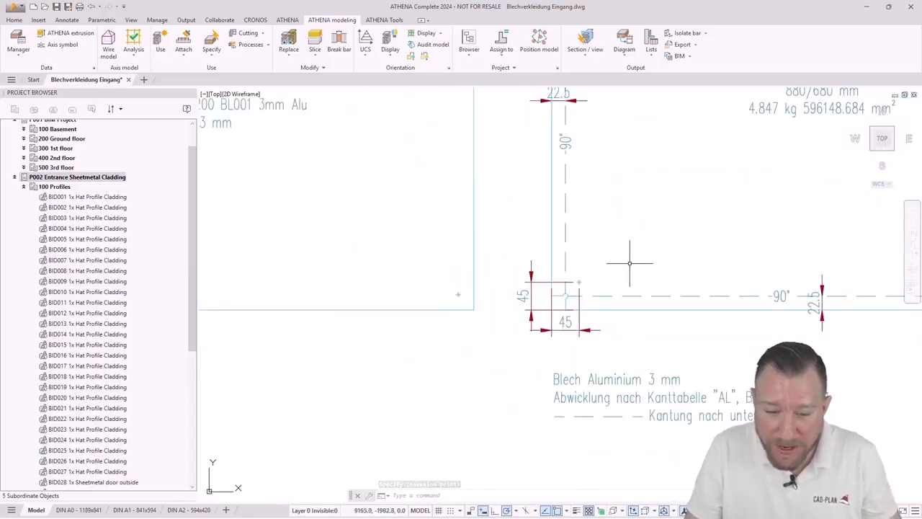
pyautogui.moveTo(728, 268); pyautogui.dragTo(507, 298, button='middle')
pyautogui.scroll(2, 449, 312)
pyautogui.scroll(-2, 434, 319)
pyautogui.moveTo(654, 249)
pyautogui.mouseDown(button='middle')
pyautogui.moveTo(663, 249)
pyautogui.moveTo(597, 294)
pyautogui.moveTo(619, 288)
pyautogui.moveTo(696, 352)
pyautogui.mouseUp(button='middle')
pyautogui.scroll(-2, 696, 353)
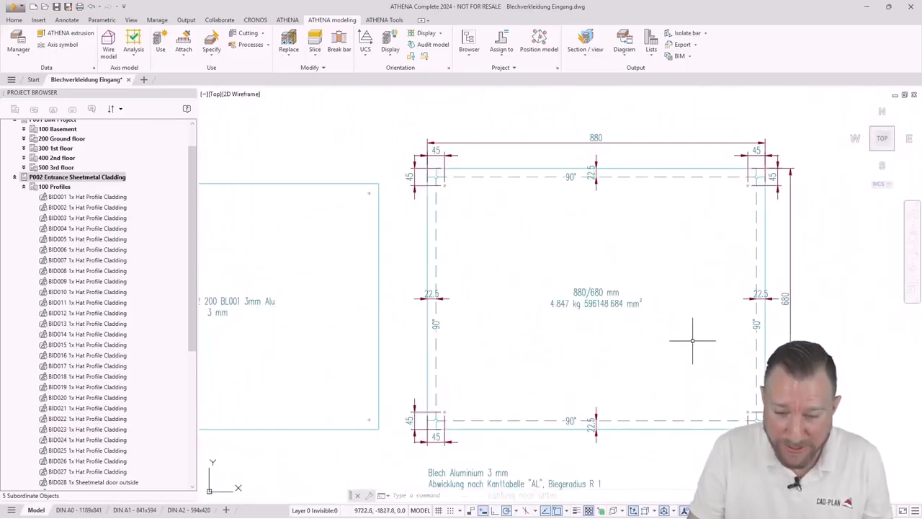
pyautogui.moveTo(670, 273); pyautogui.dragTo(669, 248, button='middle')
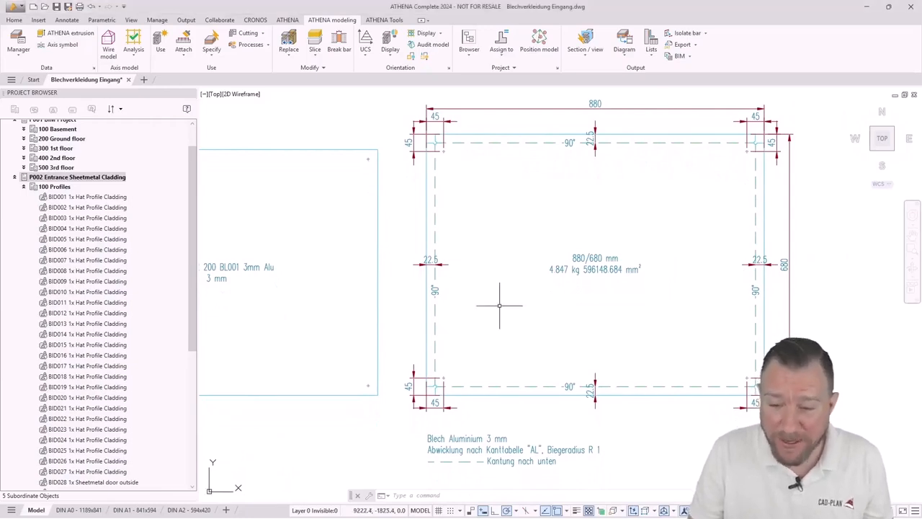
# Start a SAT bar export for job part 100 Profiles of the entrance sheet metal cladding project.
pyautogui.click(64, 186)
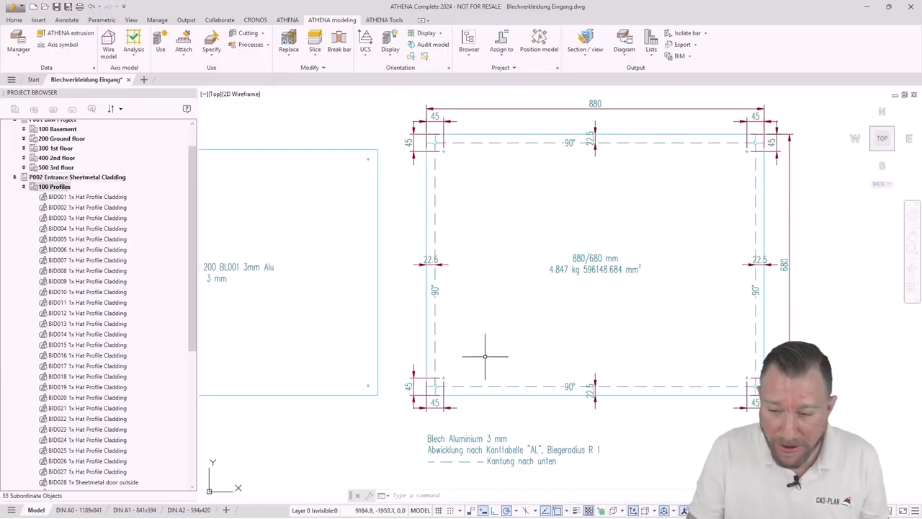
pyautogui.moveTo(484, 360)
pyautogui.mouseDown(button='middle')
pyautogui.moveTo(551, 288)
pyautogui.moveTo(480, 357)
pyautogui.mouseUp(button='middle')
pyautogui.scroll(-3, 552, 288)
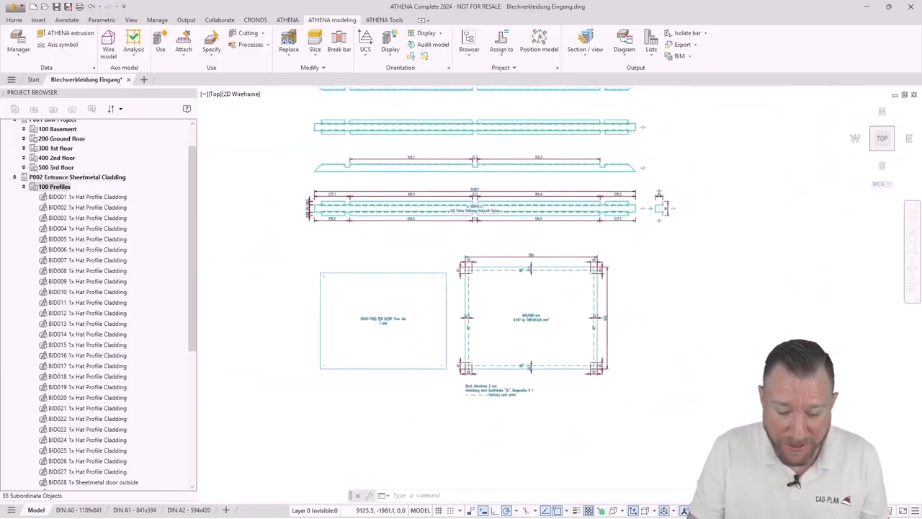
pyautogui.rightClick(46, 188)
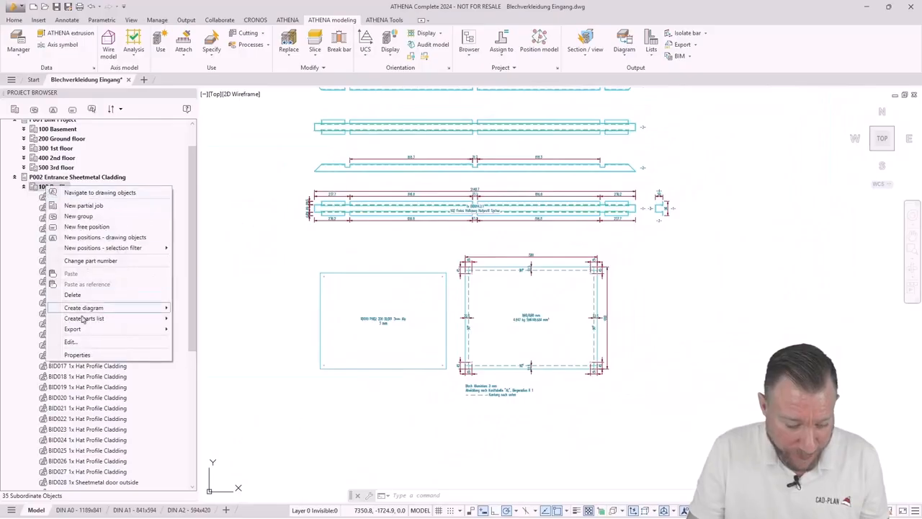
pyautogui.moveTo(82, 331)
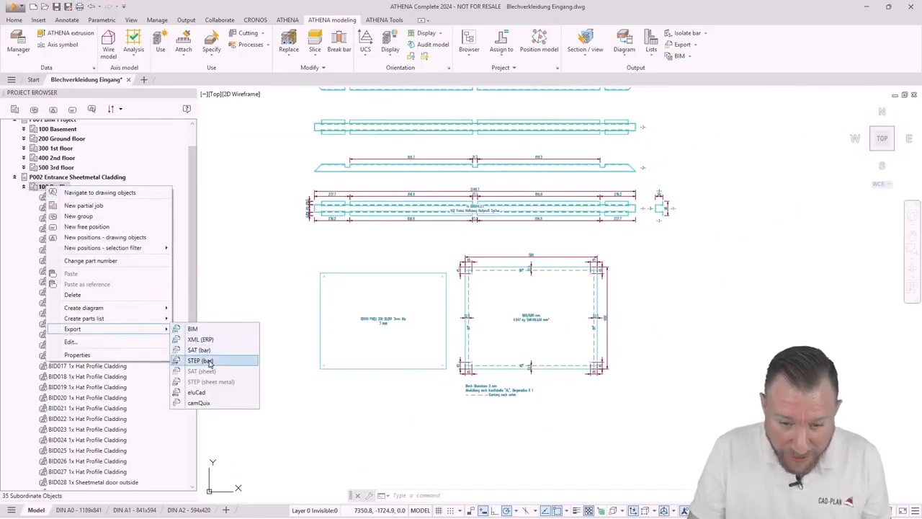
pyautogui.click(279, 350)
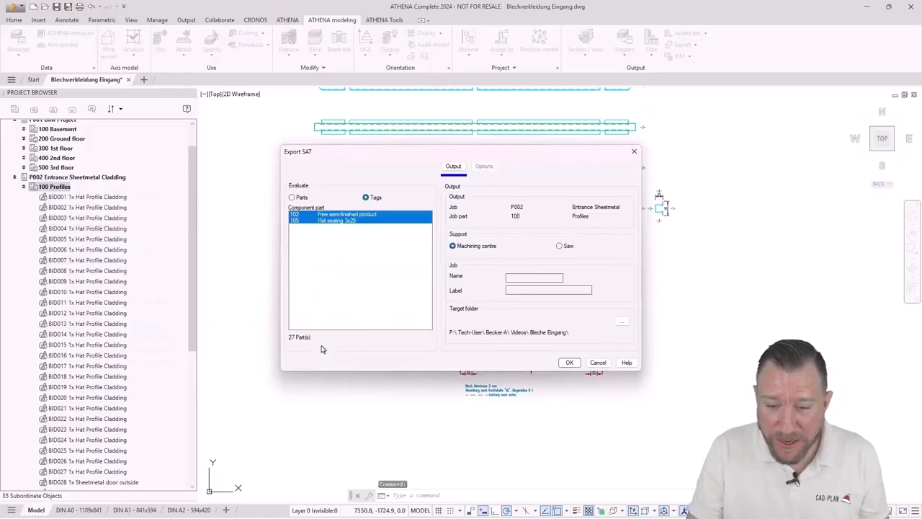
# Export only component 102 Free semi-finished product as SAT files, evaluated by parts for the machining centre.
pyautogui.click(339, 216)
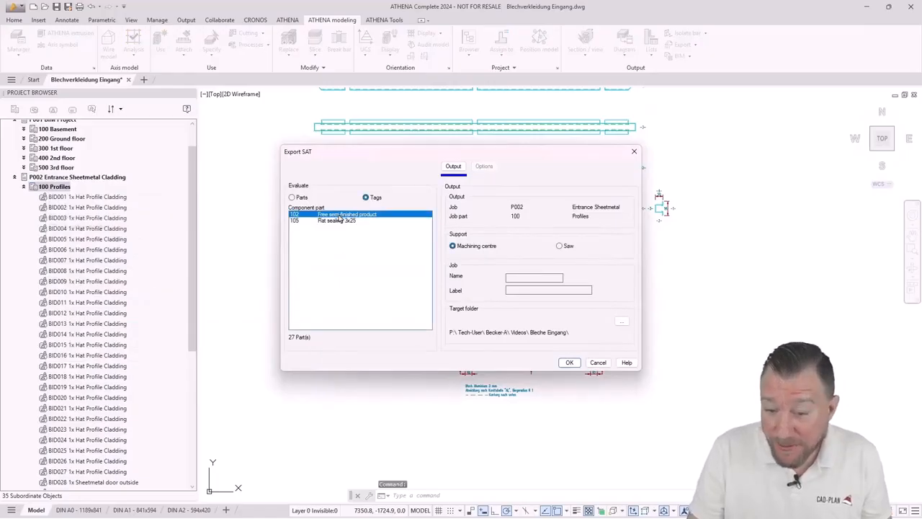
pyautogui.click(292, 197)
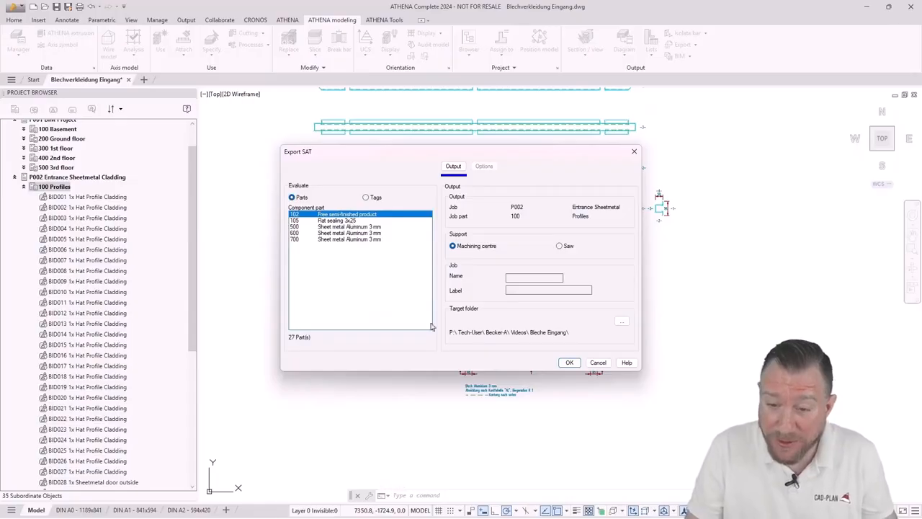
pyautogui.click(568, 362)
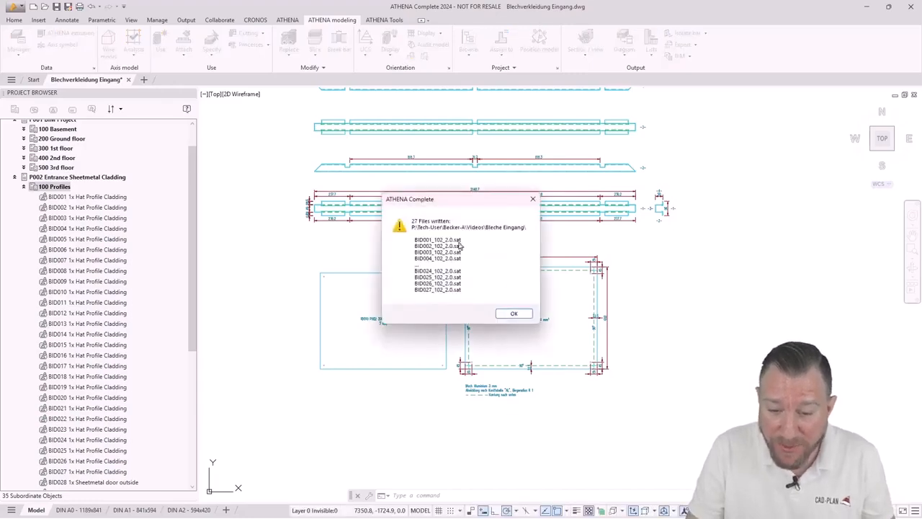
pyautogui.click(513, 315)
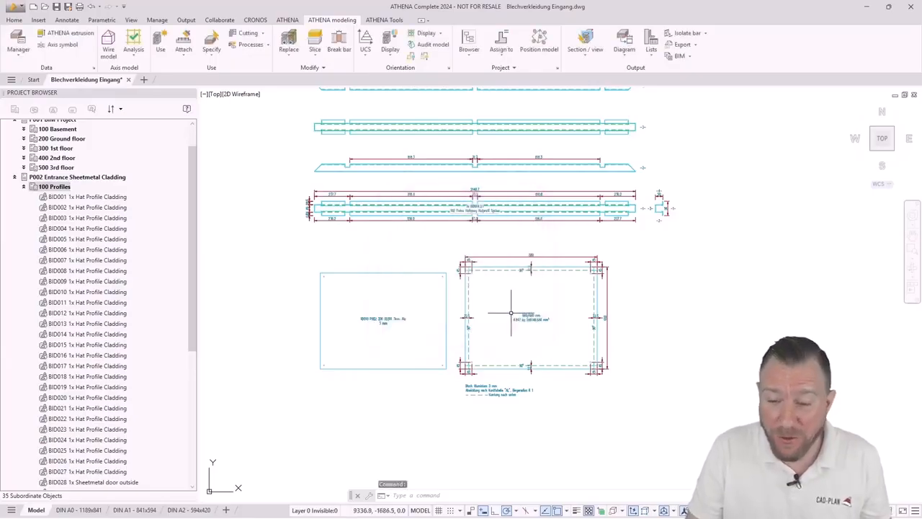
# Display the cladding model and its diagrams in the Conceptual visual style.
pyautogui.scroll(-3, 504, 254)
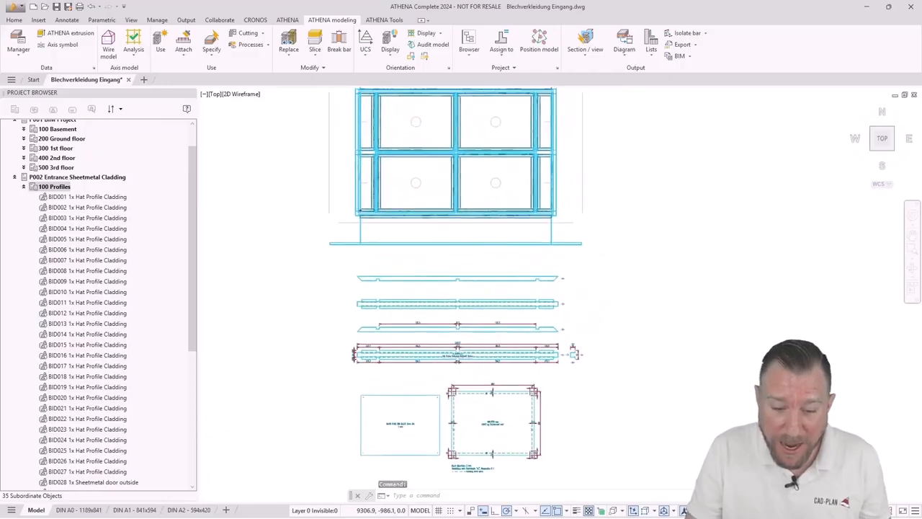
pyautogui.click(240, 94)
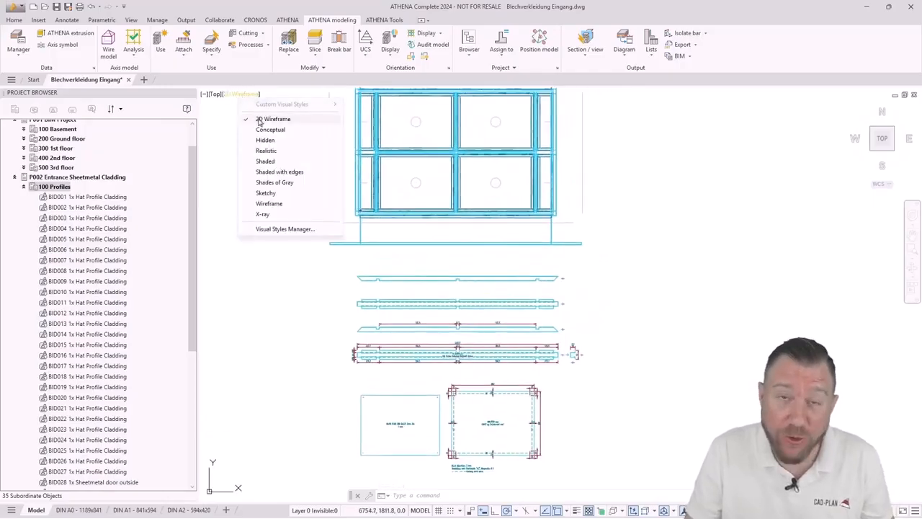
pyautogui.click(267, 162)
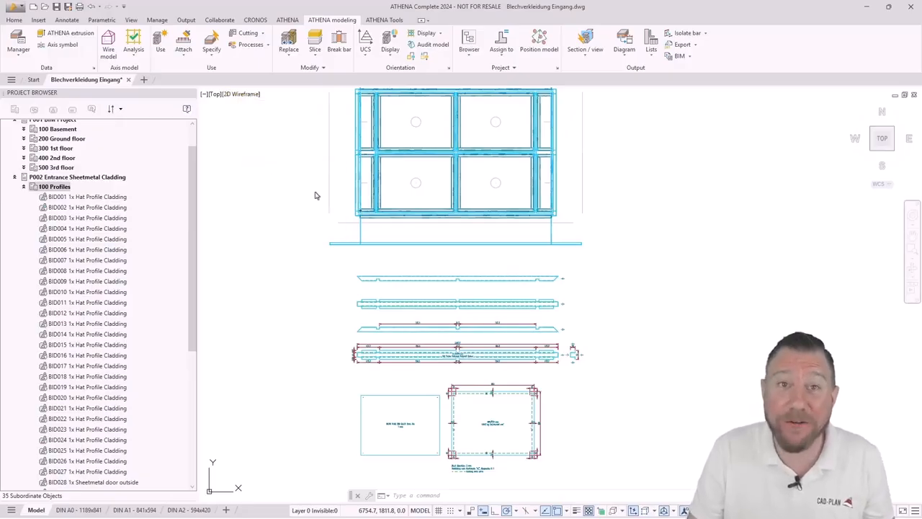
pyautogui.click(249, 95)
pyautogui.click(282, 131)
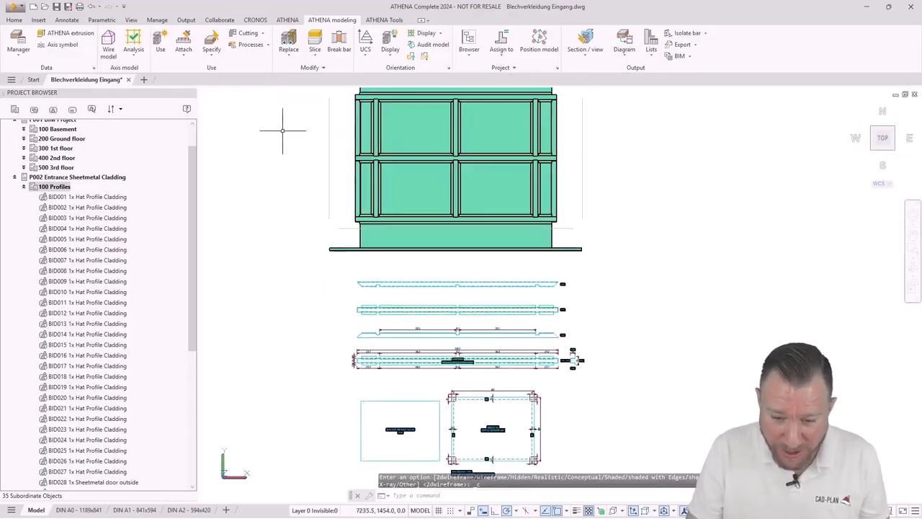
# Turn the hidden layers of the building body and sheet metal cladding back on and show the whole entrance in 3D.
pyautogui.click(14, 20)
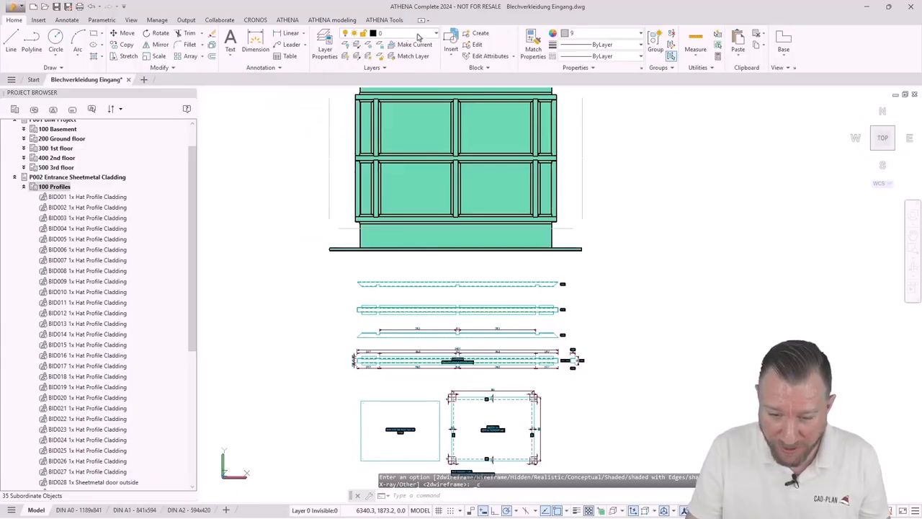
pyautogui.click(418, 34)
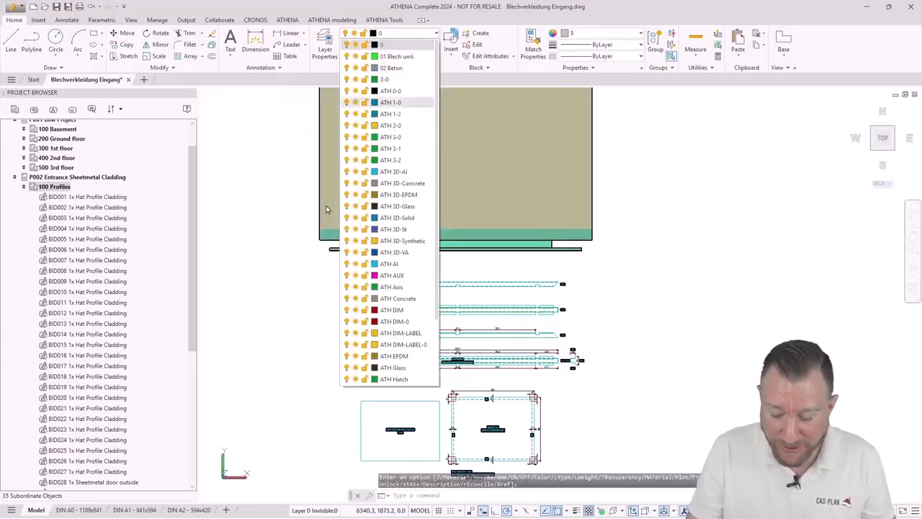
pyautogui.click(305, 286)
pyautogui.moveTo(308, 317)
pyautogui.keyDown('shift'); pyautogui.mouseDown(button='middle')
pyautogui.moveTo(329, 220)
pyautogui.moveTo(350, 222)
pyautogui.moveTo(391, 301)
pyautogui.moveTo(405, 303)
pyautogui.moveTo(434, 263)
pyautogui.moveTo(350, 264)
pyautogui.moveTo(202, 304)
pyautogui.moveTo(533, 312)
pyautogui.moveTo(399, 282)
pyautogui.moveTo(535, 278)
pyautogui.moveTo(537, 261)
pyautogui.moveTo(369, 272)
pyautogui.moveTo(379, 175)
pyautogui.moveTo(410, 177)
pyautogui.moveTo(491, 318)
pyautogui.moveTo(512, 319)
pyautogui.mouseUp(button='middle'); pyautogui.keyUp('shift')
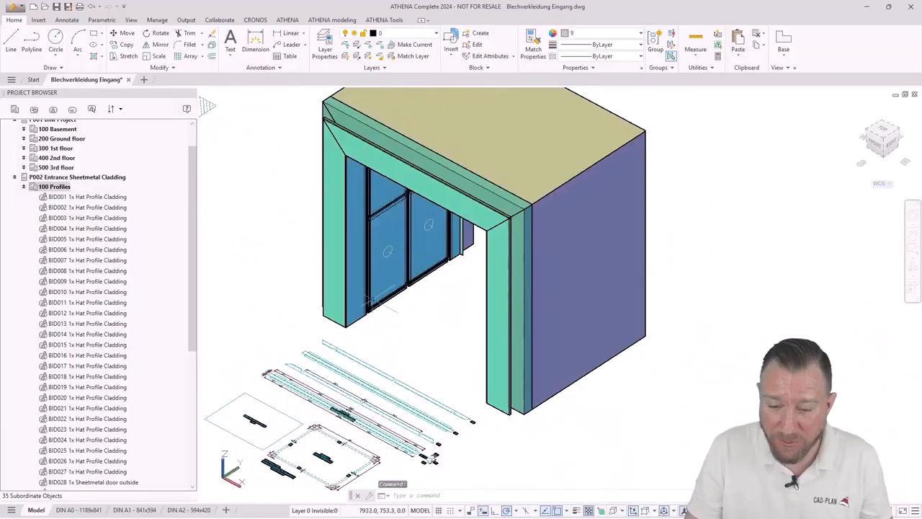
pyautogui.moveTo(372, 310); pyautogui.dragTo(420, 303, button='middle')
pyautogui.scroll(-2, 417, 303)
pyautogui.moveTo(313, 280)
pyautogui.mouseDown(button='middle')
pyautogui.moveTo(373, 331)
pyautogui.moveTo(393, 295)
pyautogui.moveTo(422, 315)
pyautogui.mouseUp(button='middle')
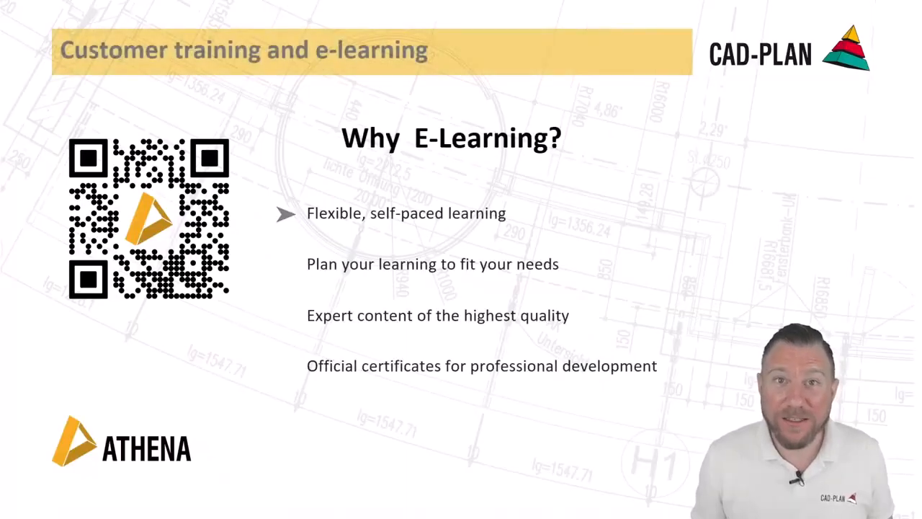